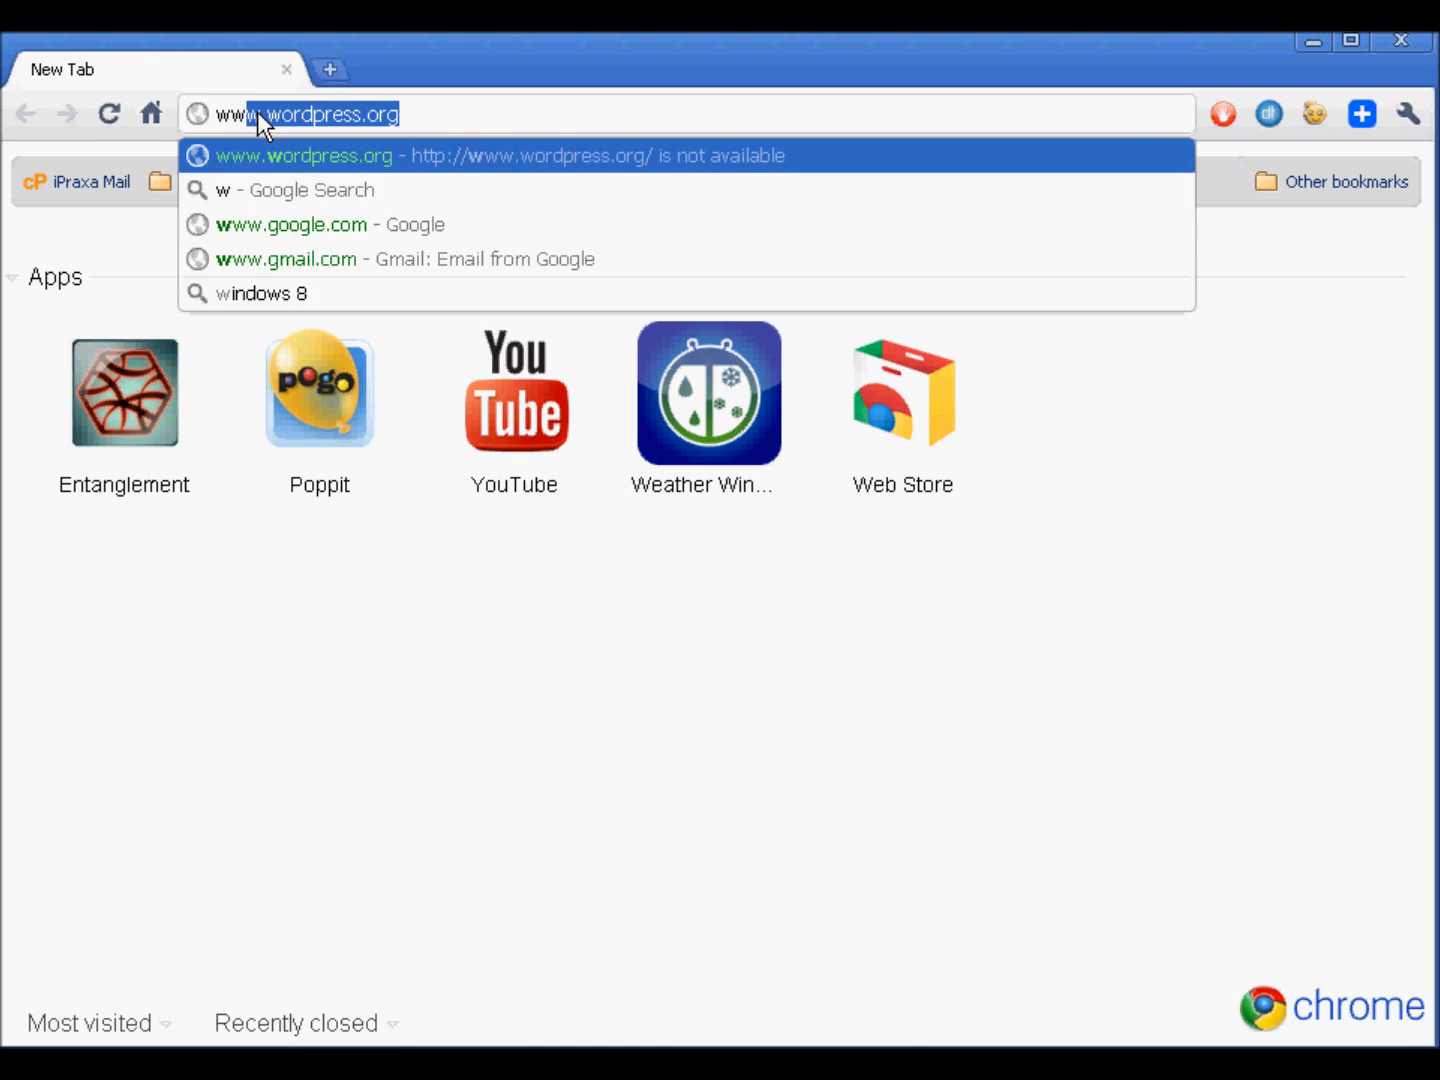
key("BackSpace")
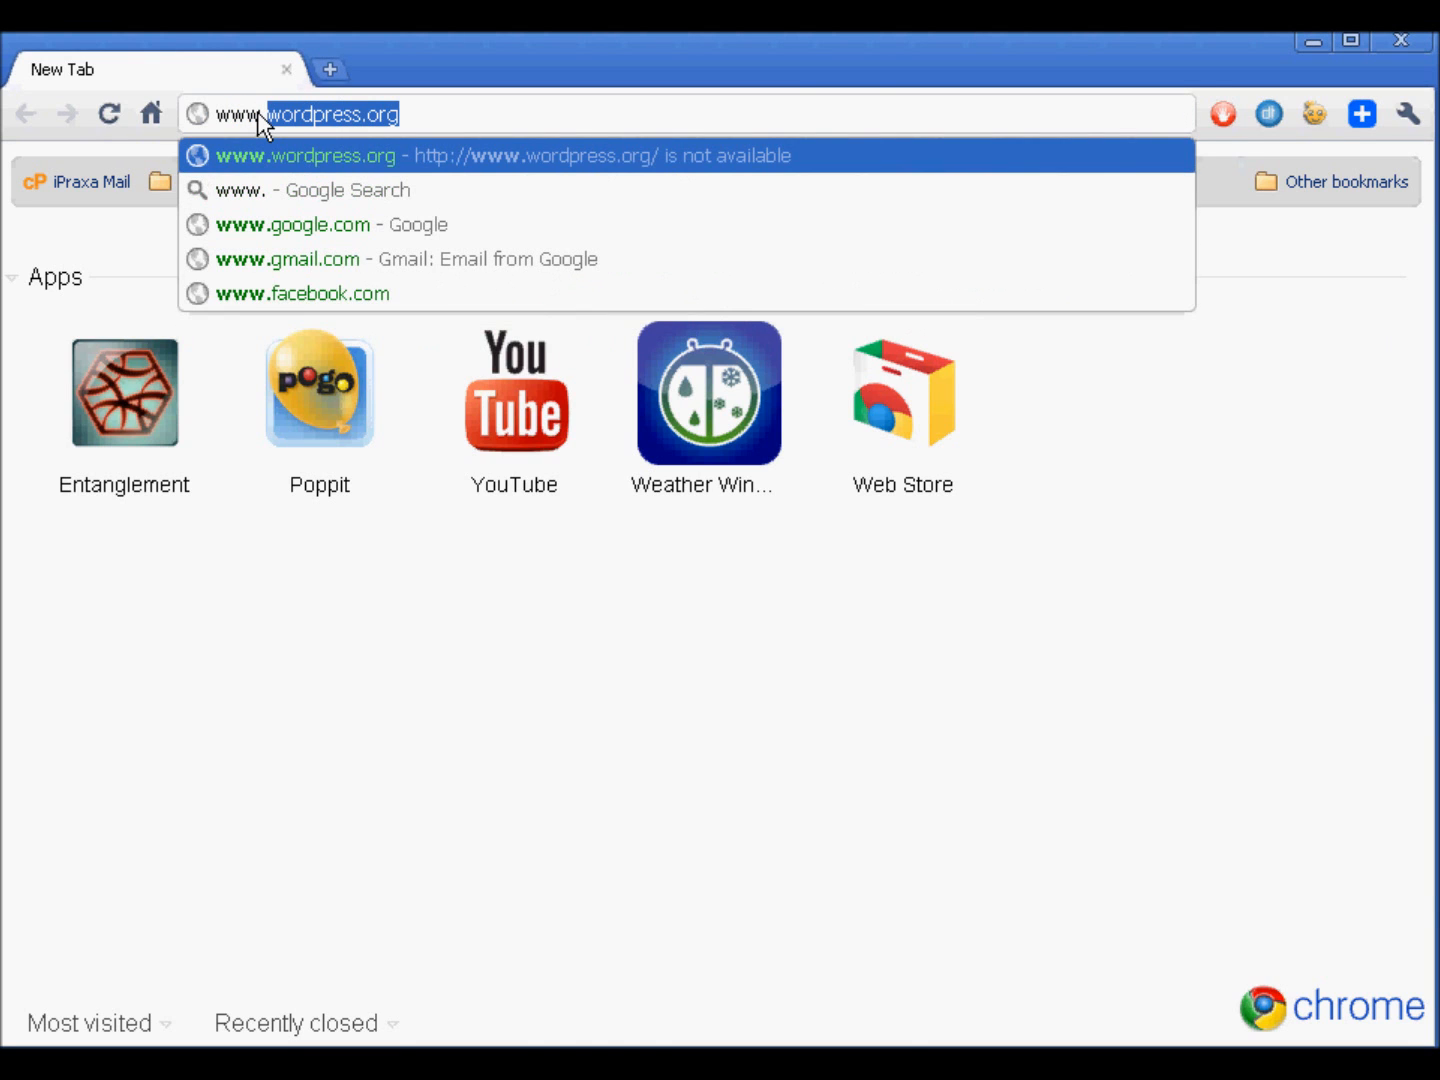
key("Return")
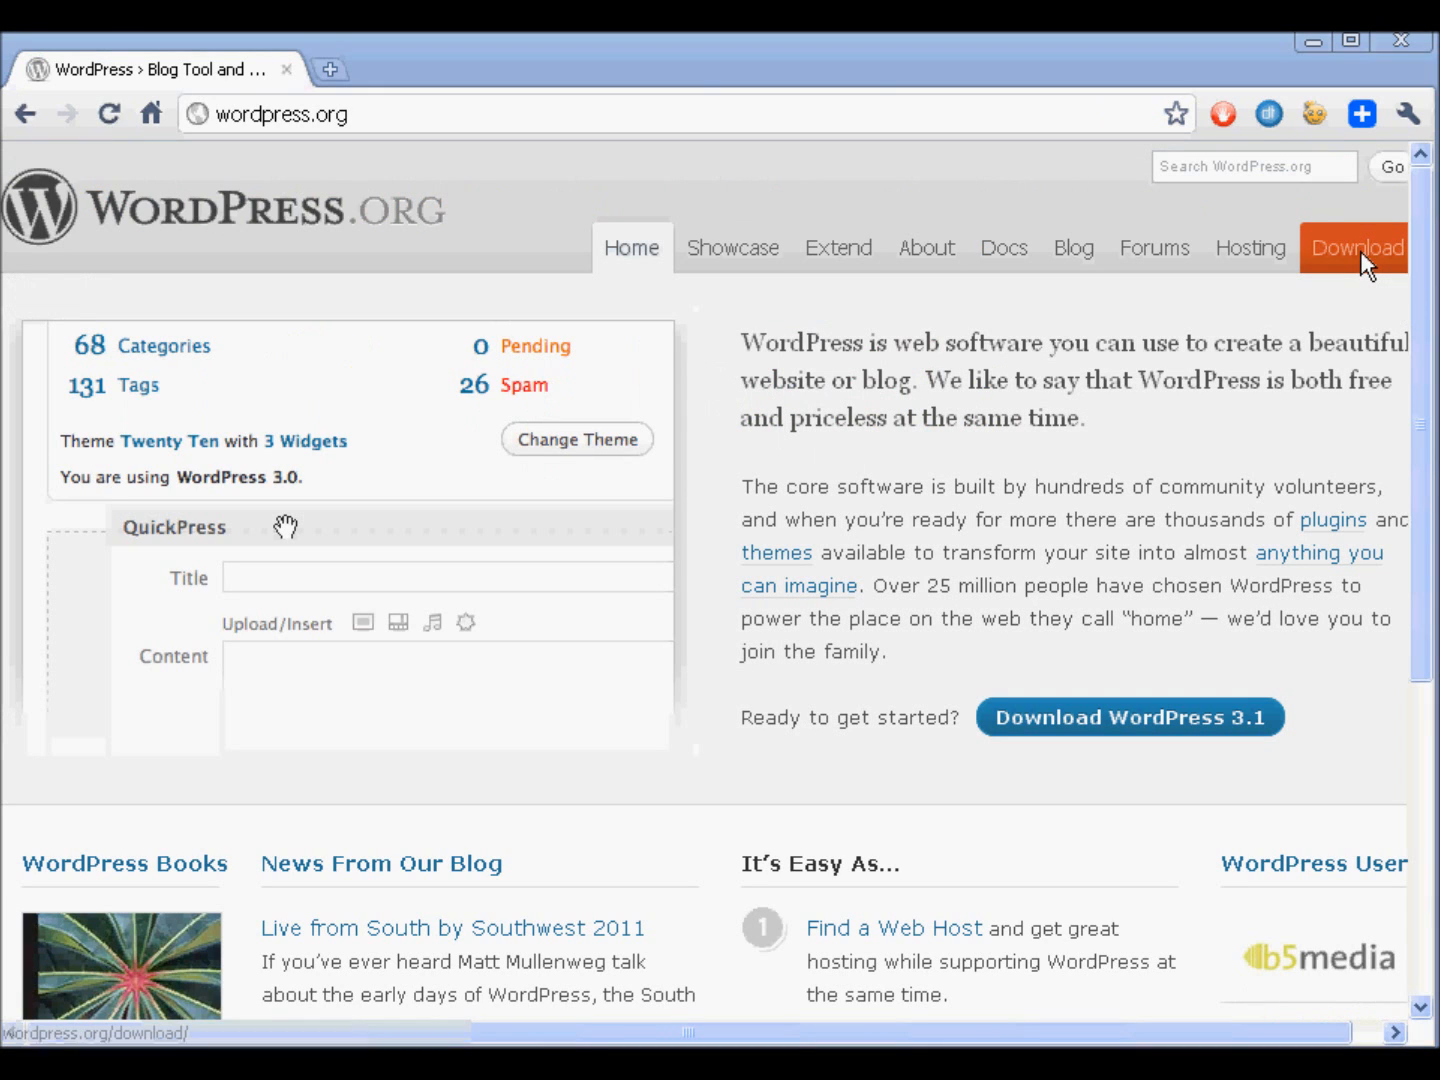
left_click(1361, 251)
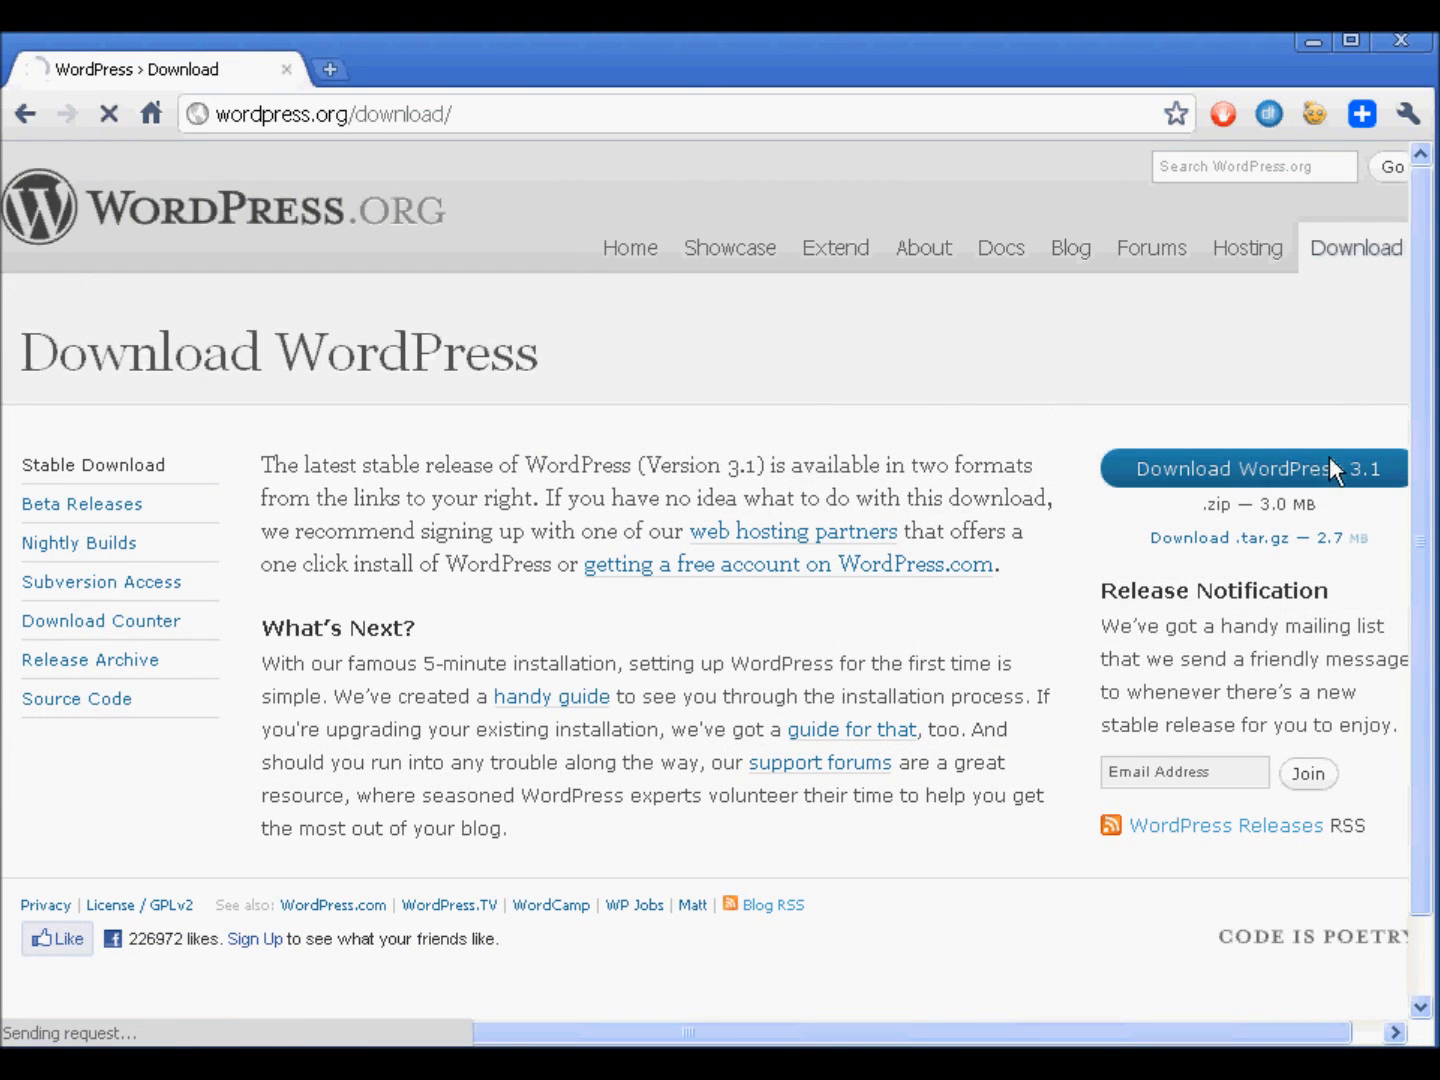
left_click(1333, 455)
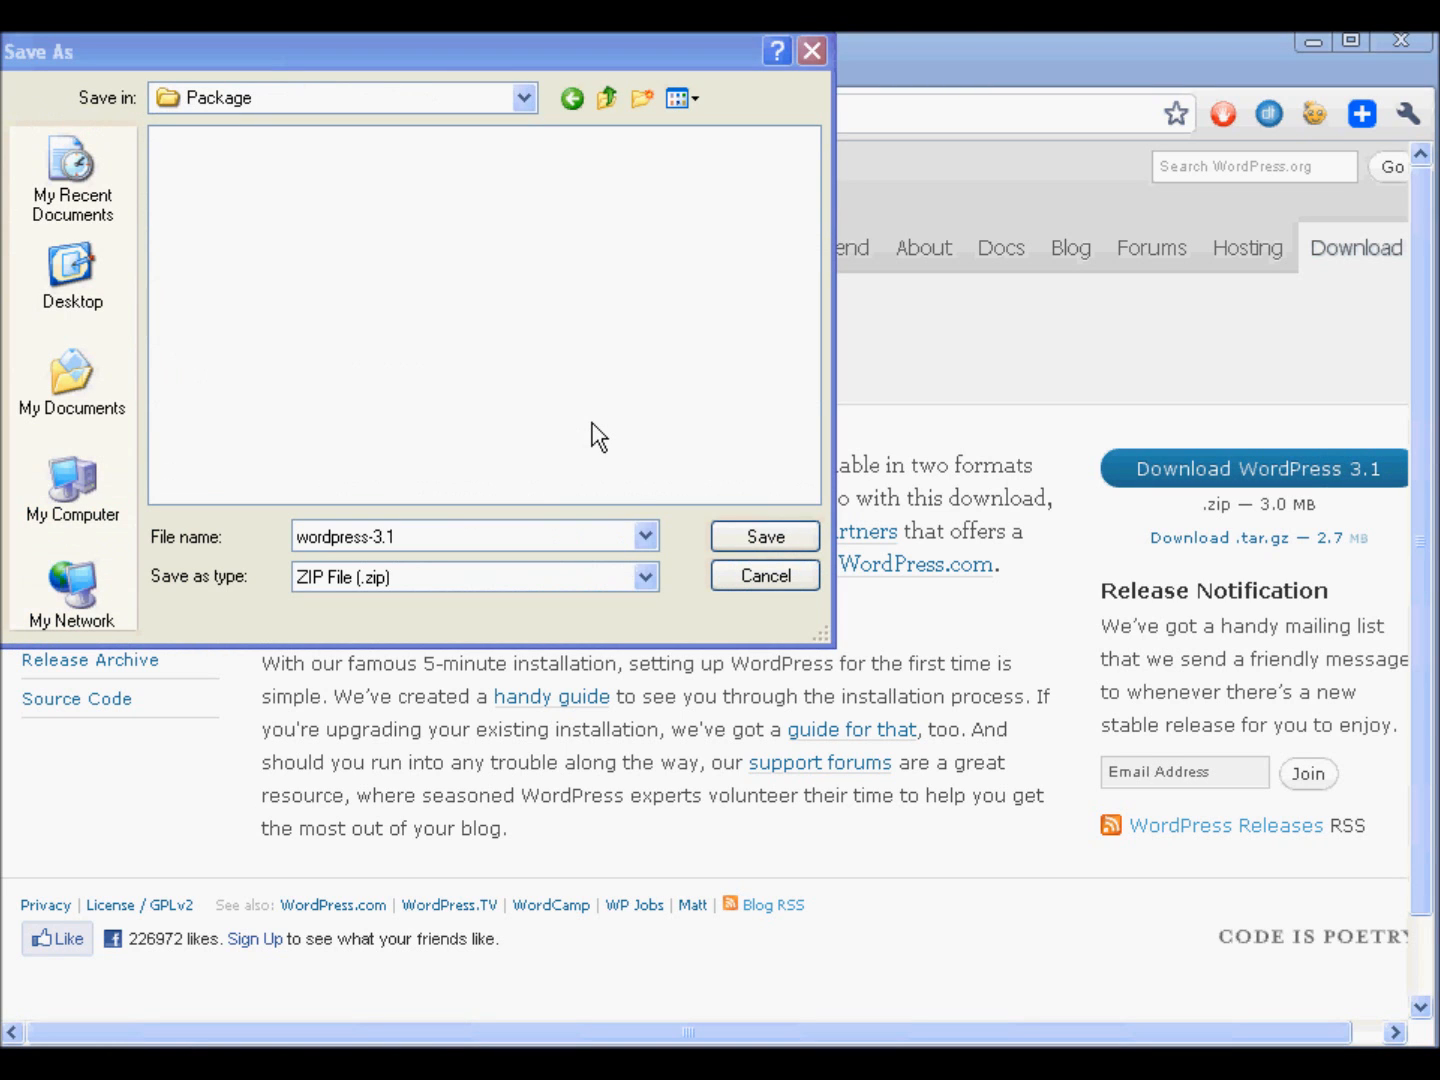
left_click(760, 537)
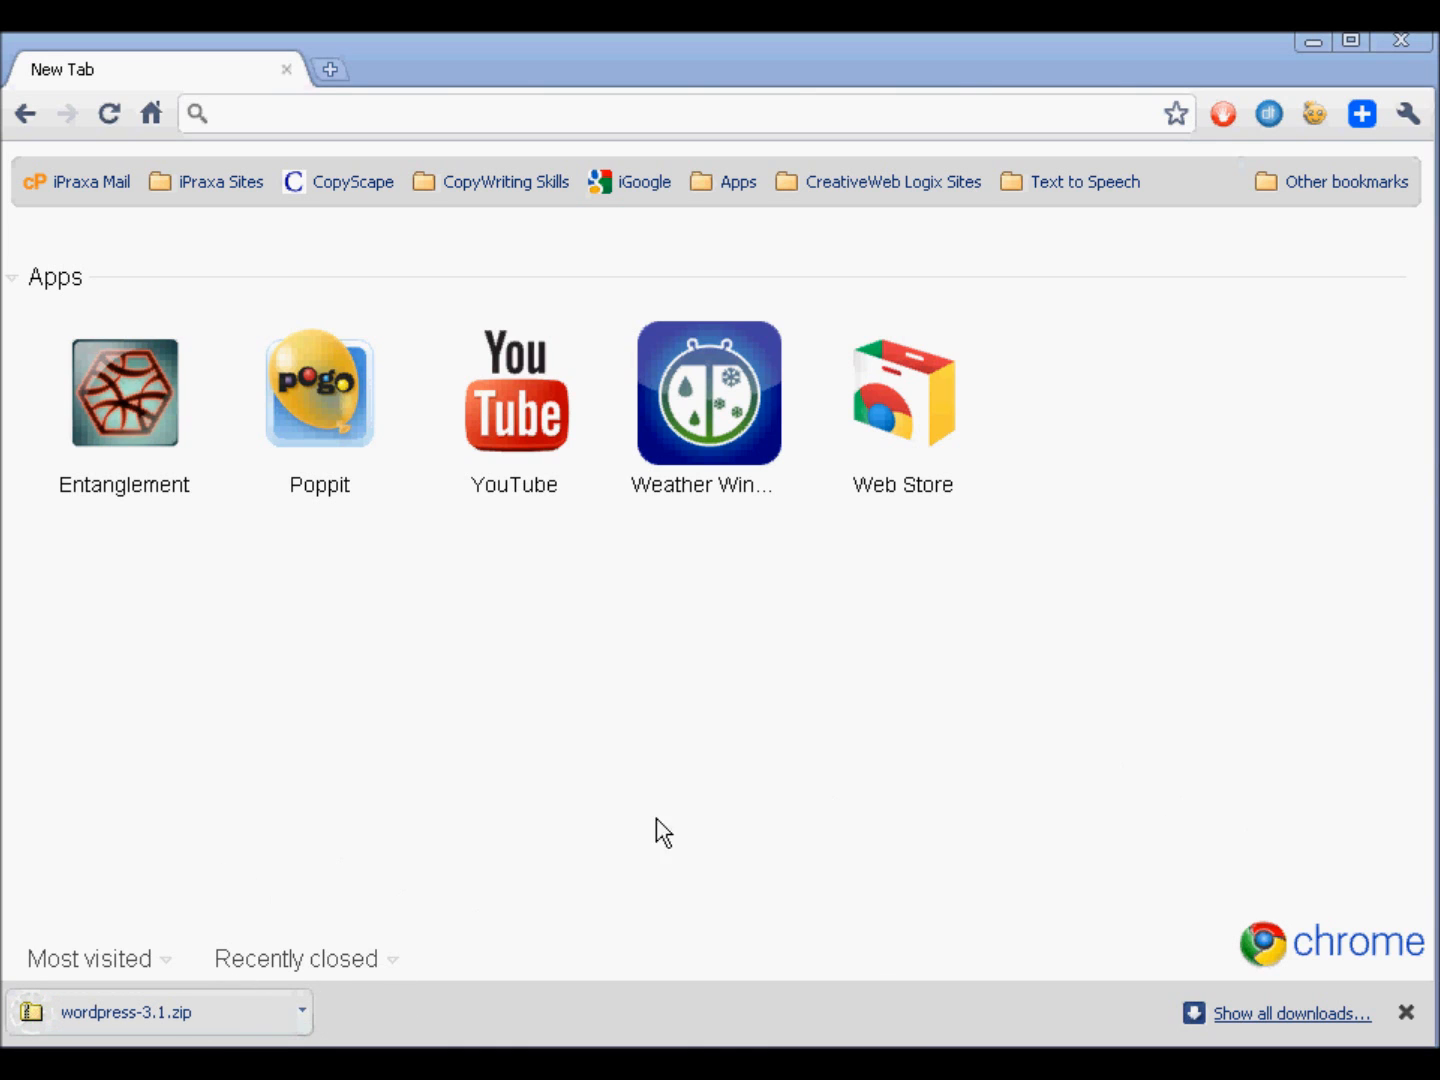
- Show the downloaded wordpress-3.1.zip in its containing folder
left_click(302, 1010)
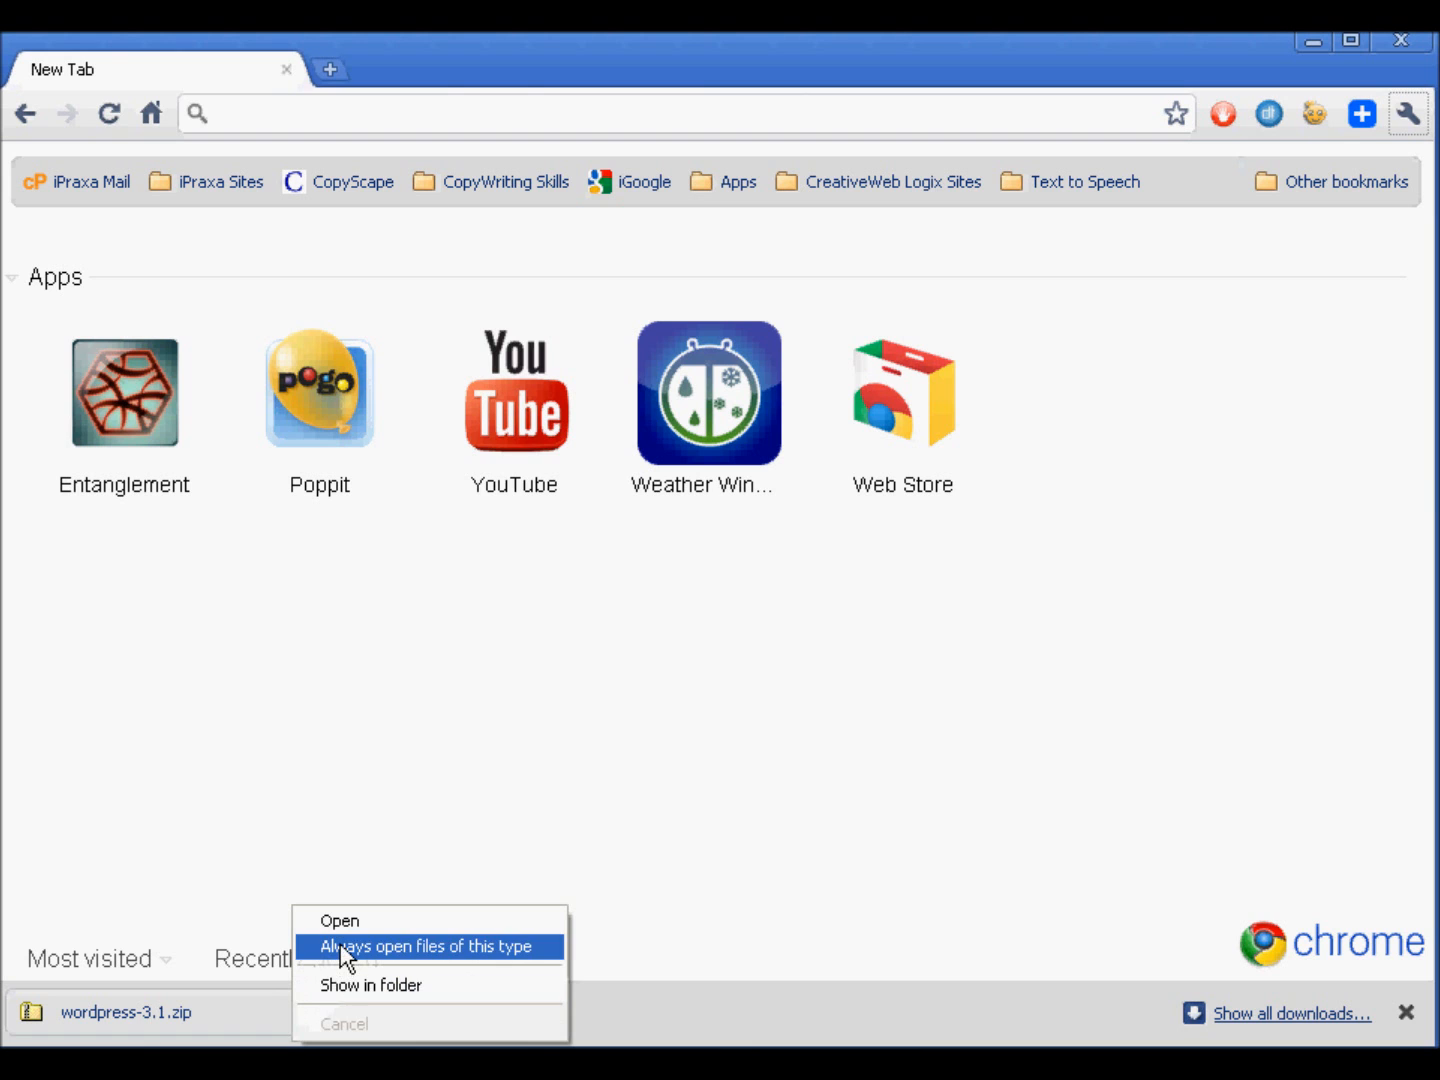
left_click(340, 984)
left_click_drag(392, 147, 584, 144)
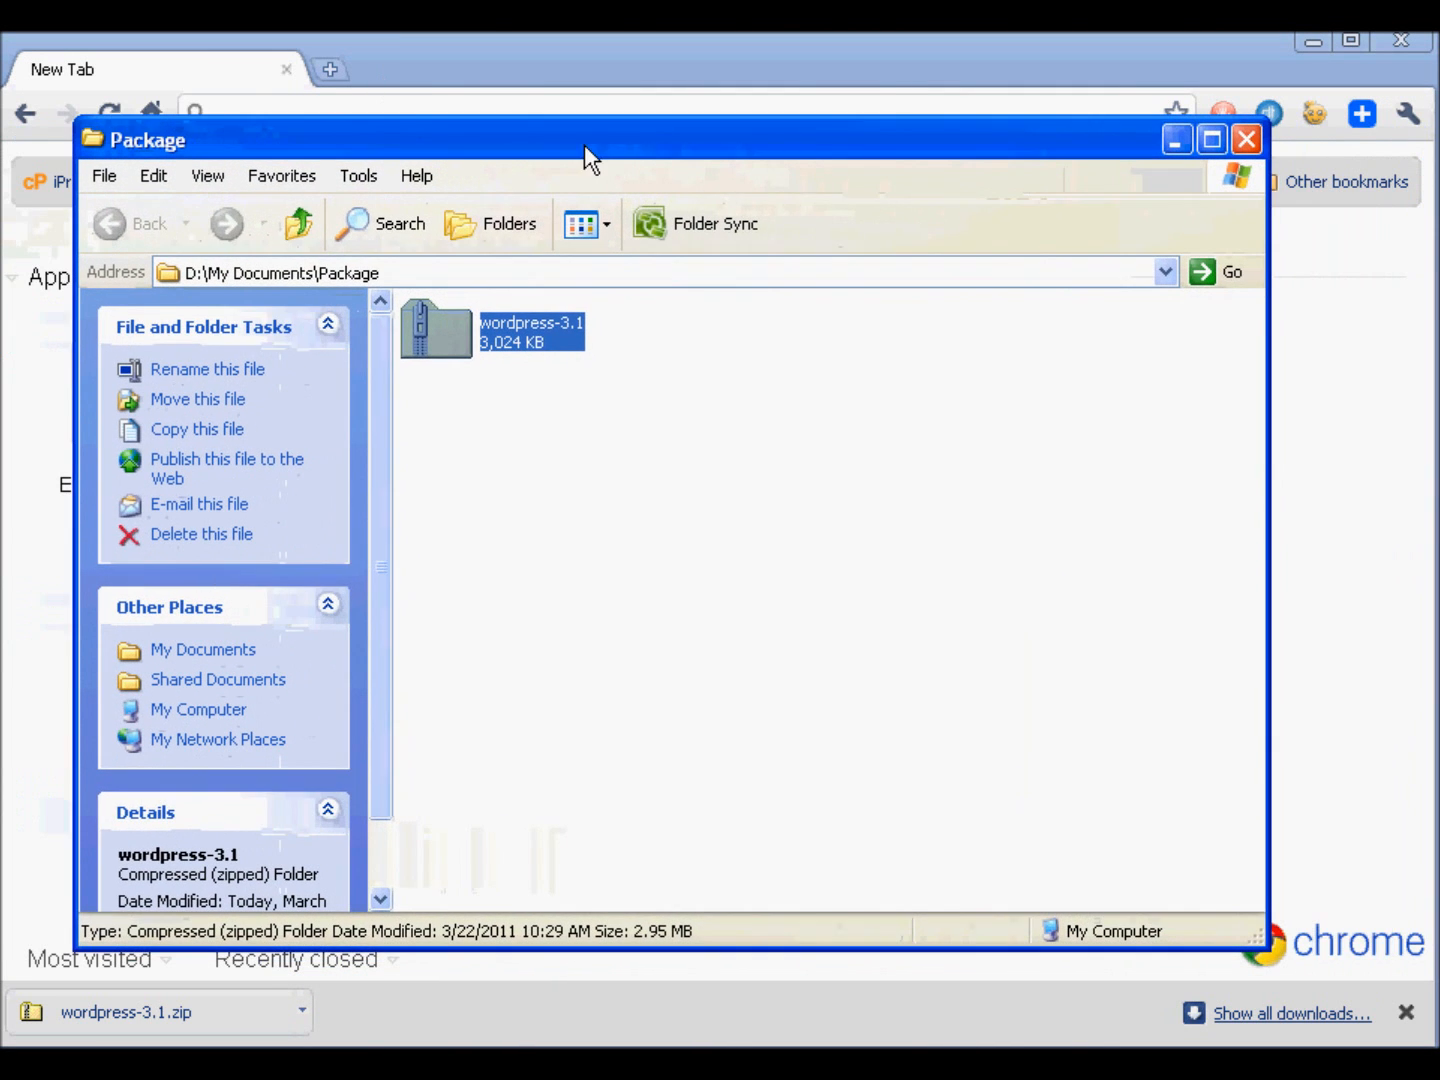
- Extract all files of the wordpress-3.1 archive into D:\My Documents\Package\
right_click(516, 338)
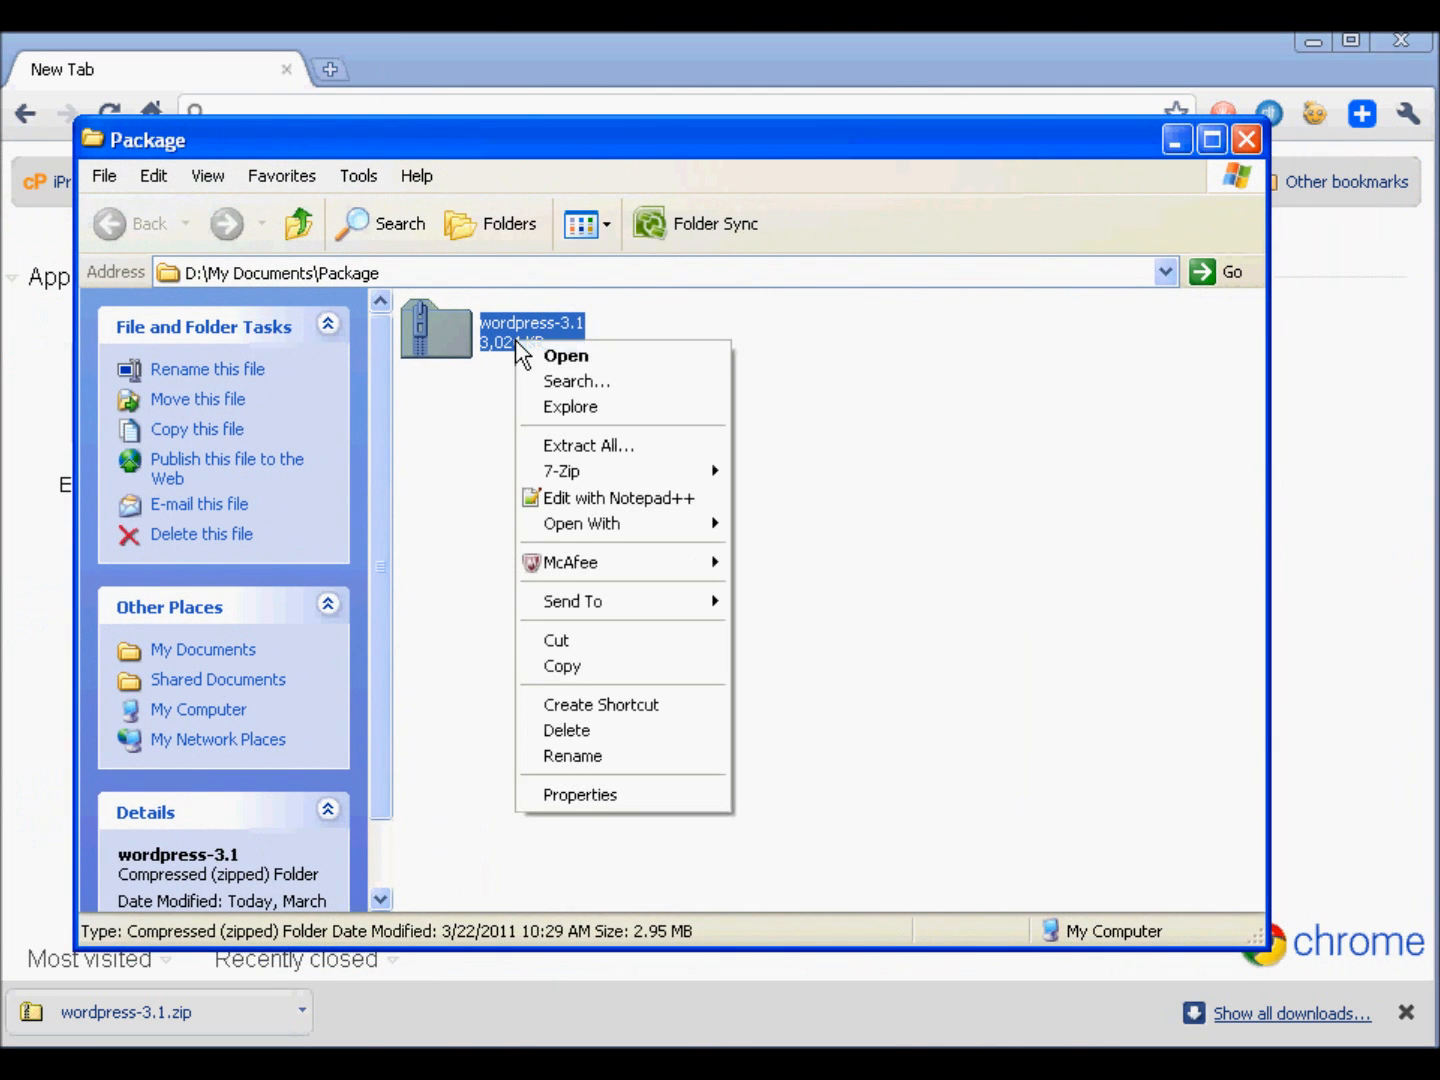
left_click(566, 442)
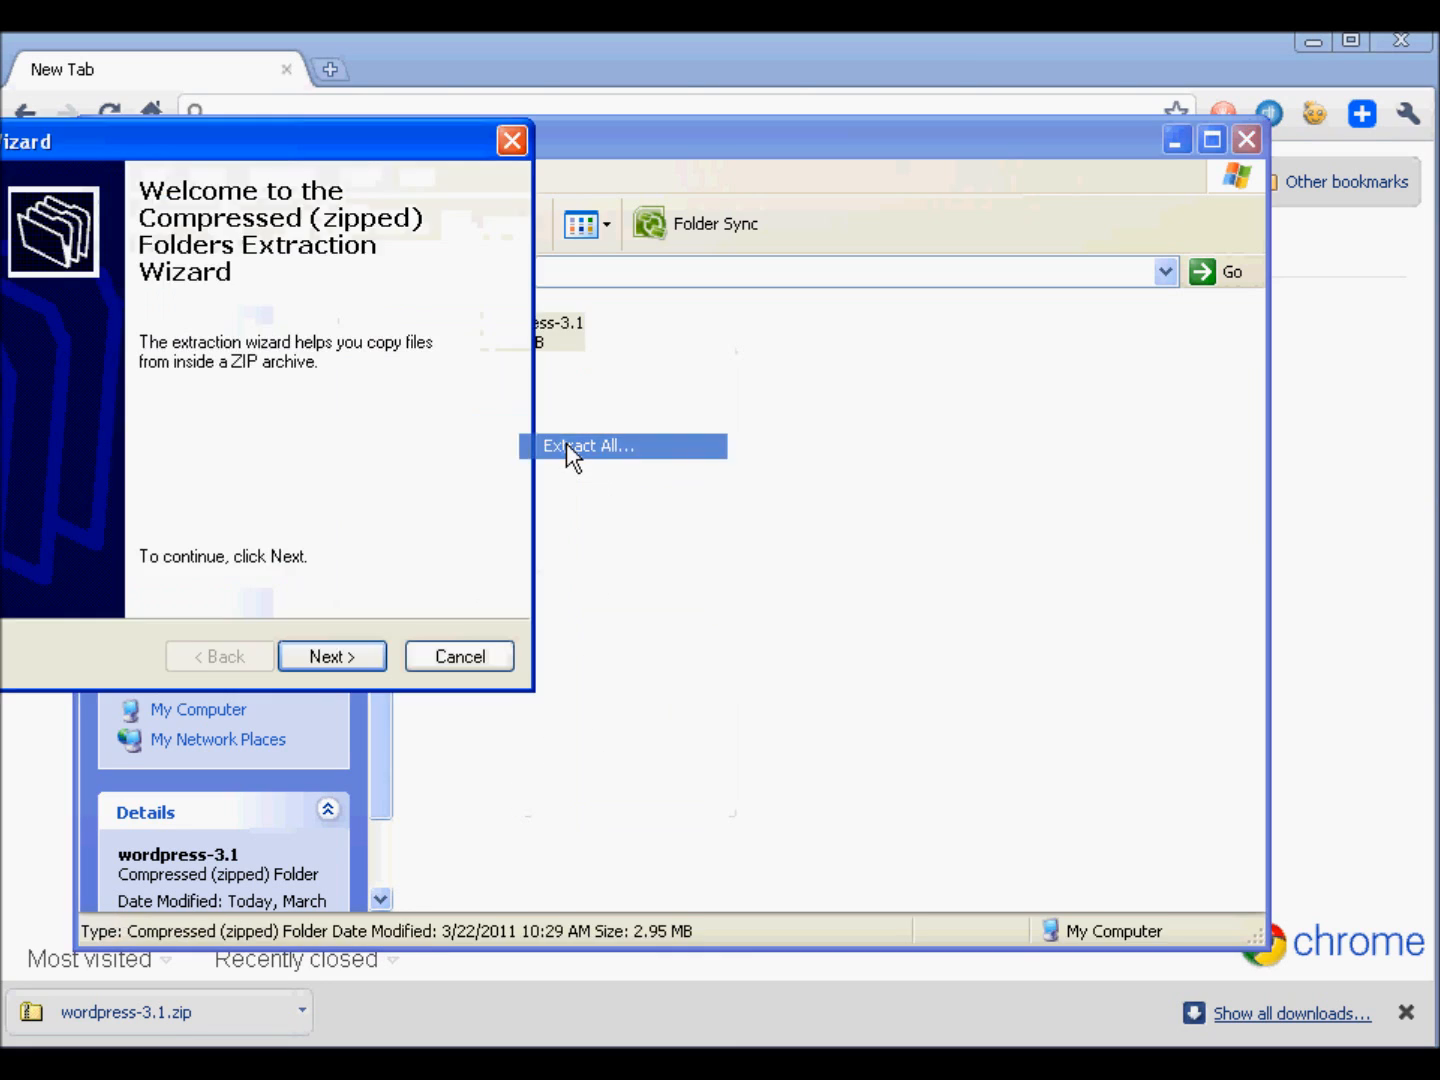
left_click(371, 656)
left_click_drag(438, 358, 317, 350)
key("Delete")
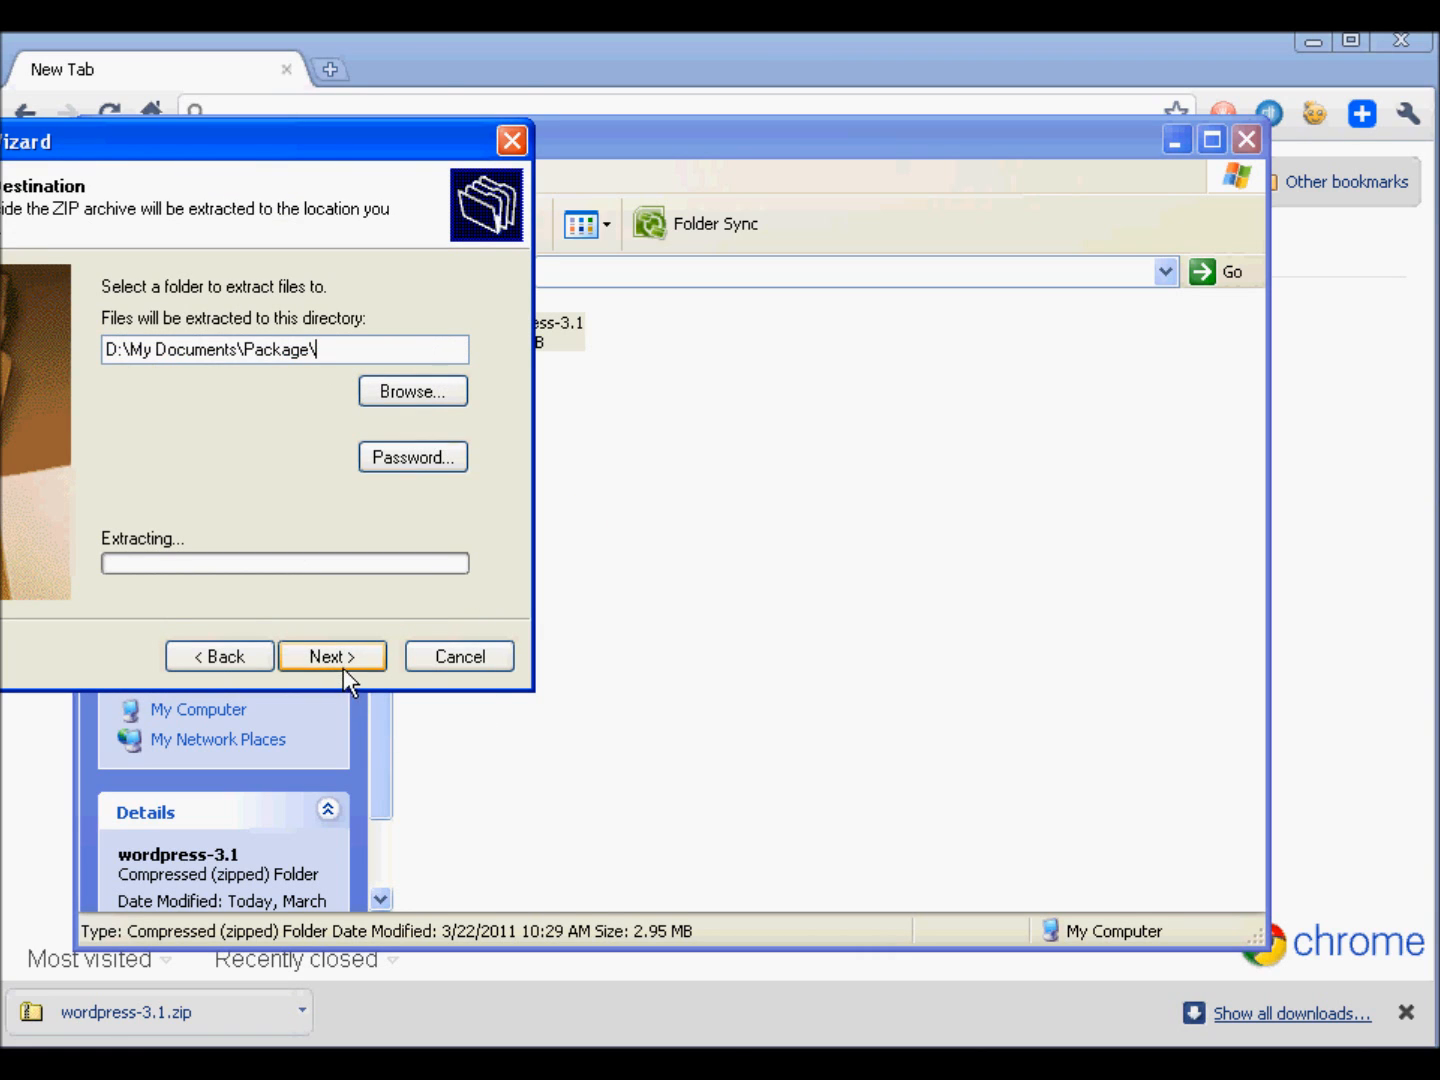
left_click(333, 656)
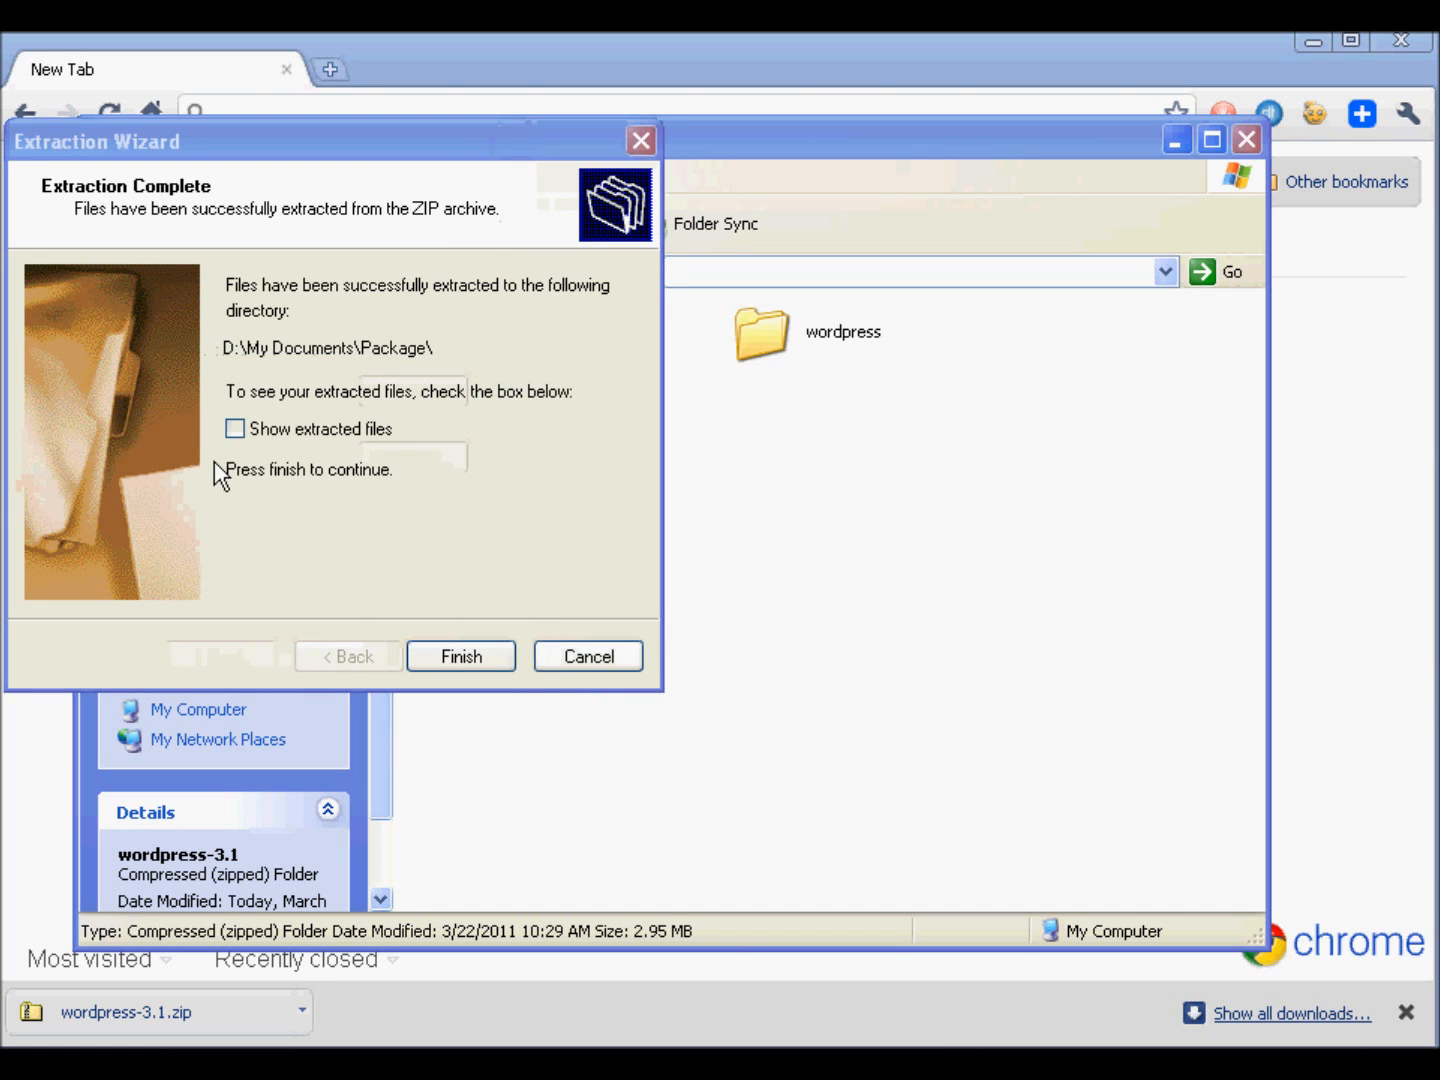
left_click(428, 656)
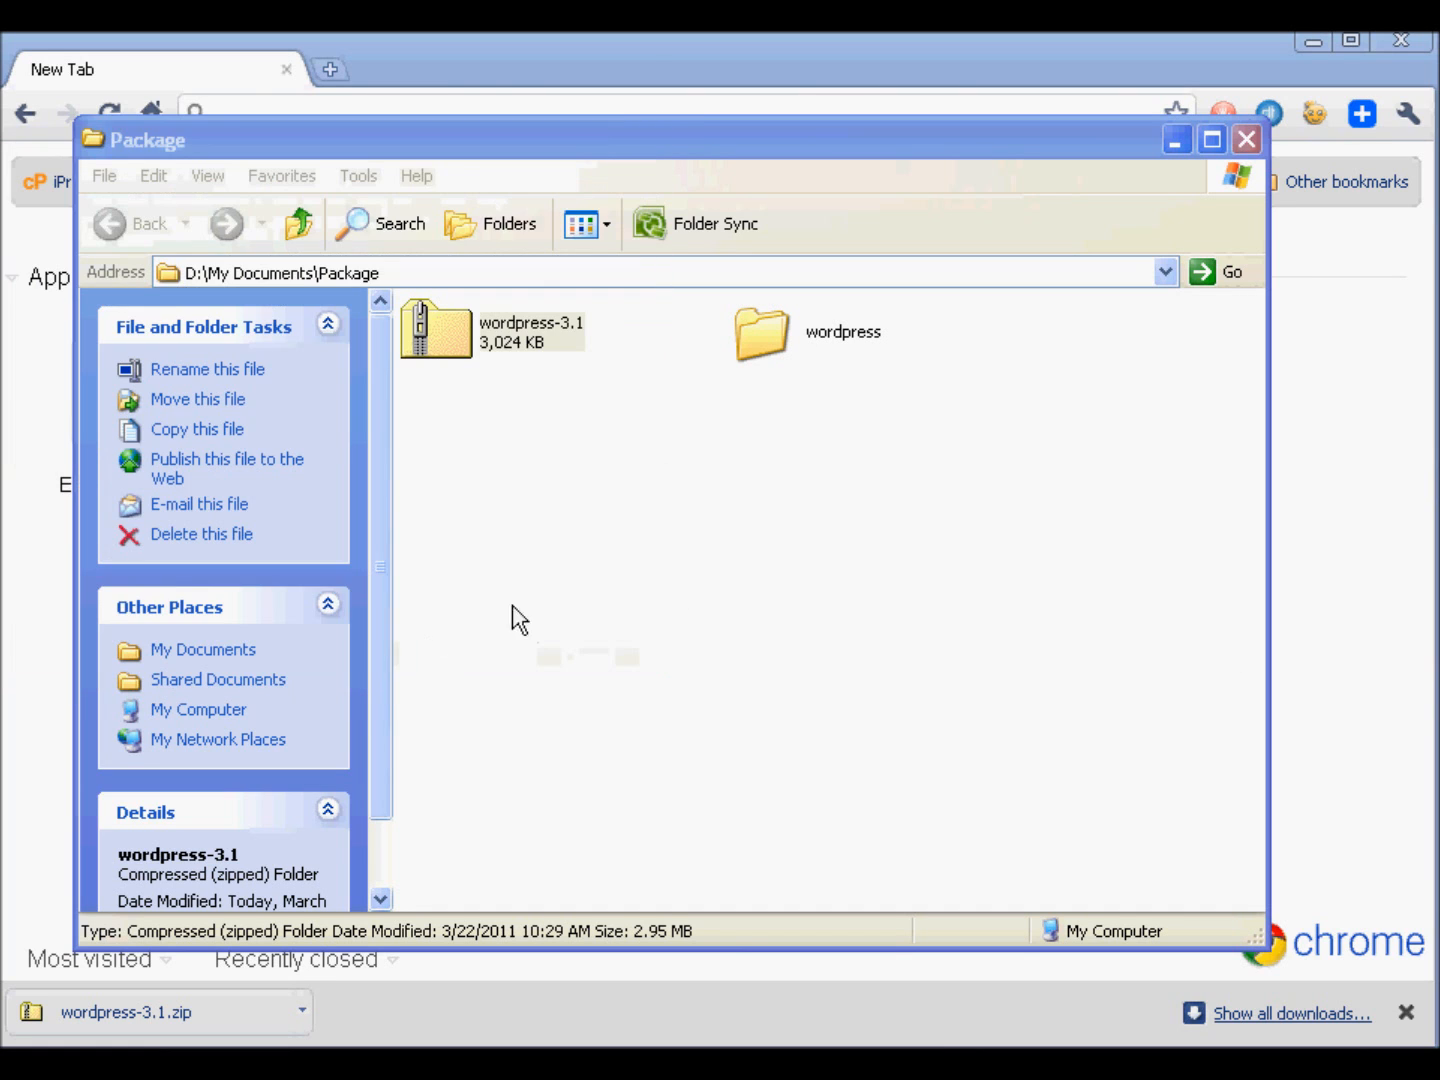
- Open wp-config-sample from the extracted wordpress folder in Notepad++ and highlight its MySQL database settings
left_click(762, 343)
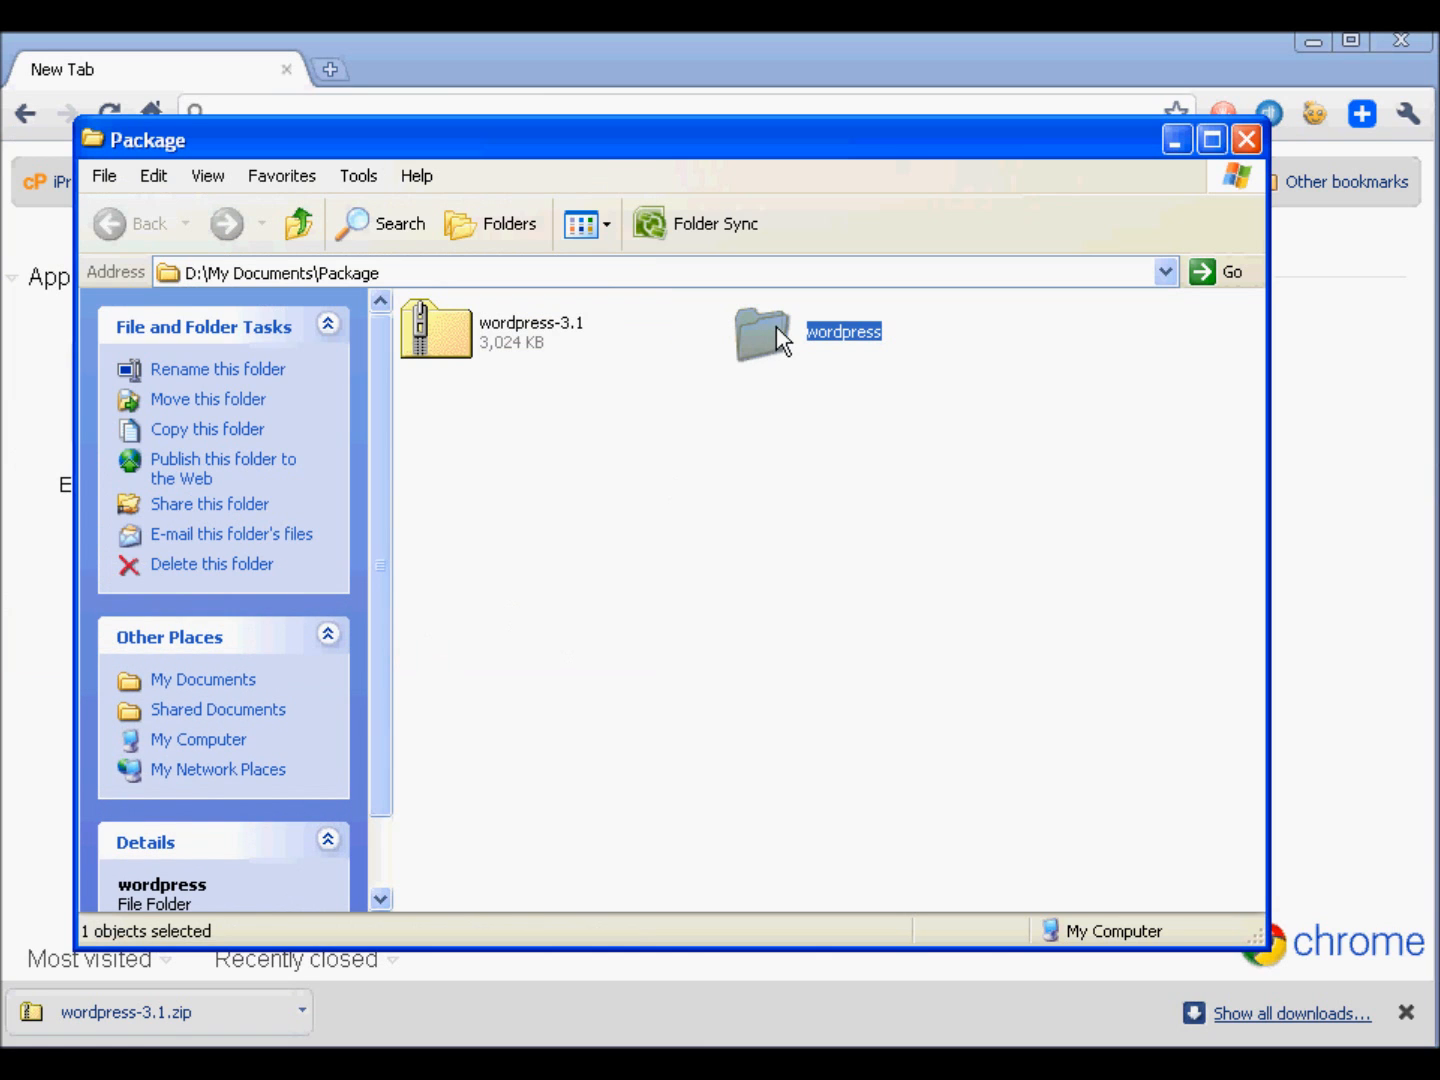
double_click(776, 326)
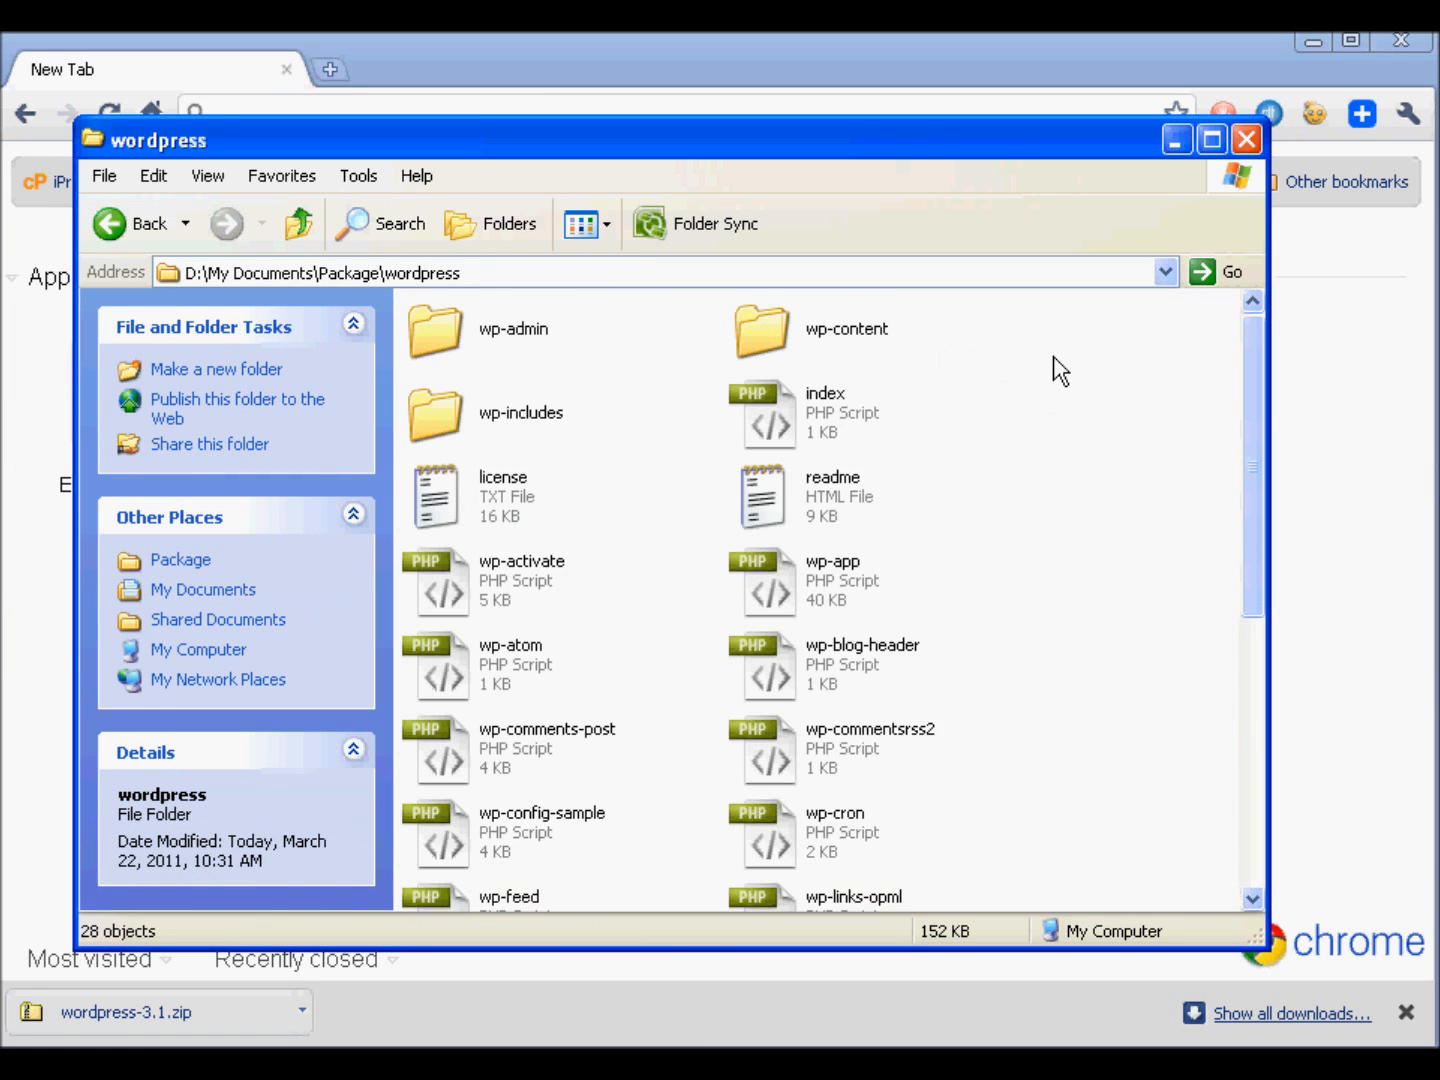
scroll(1059, 371, "down", 3)
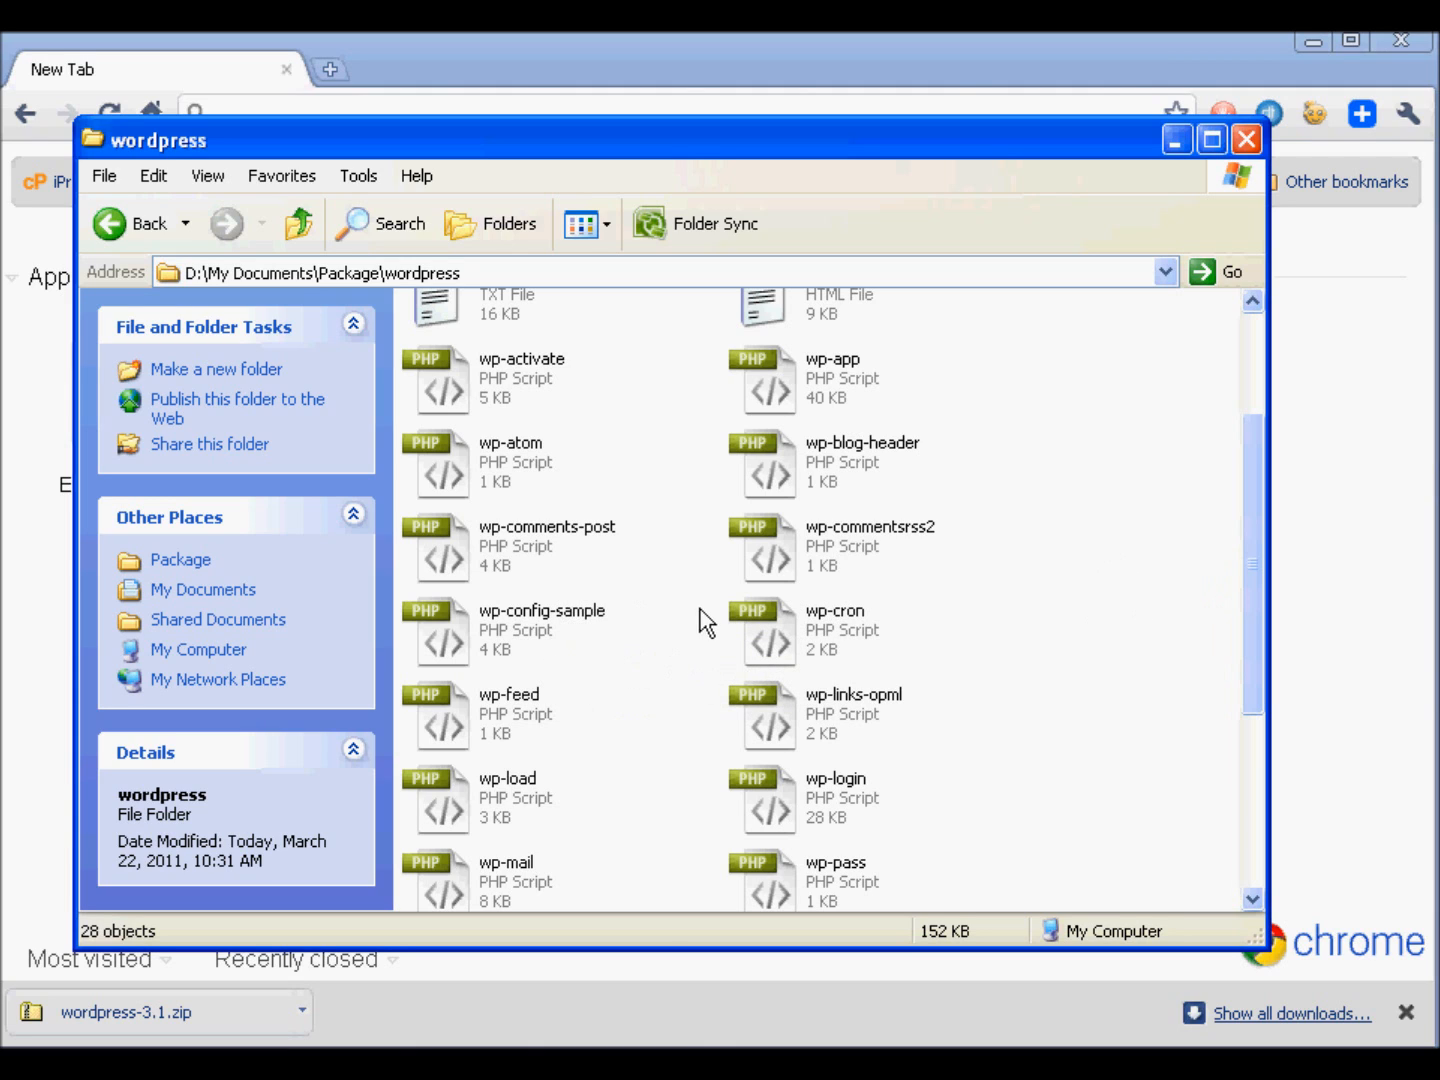
left_click(597, 613)
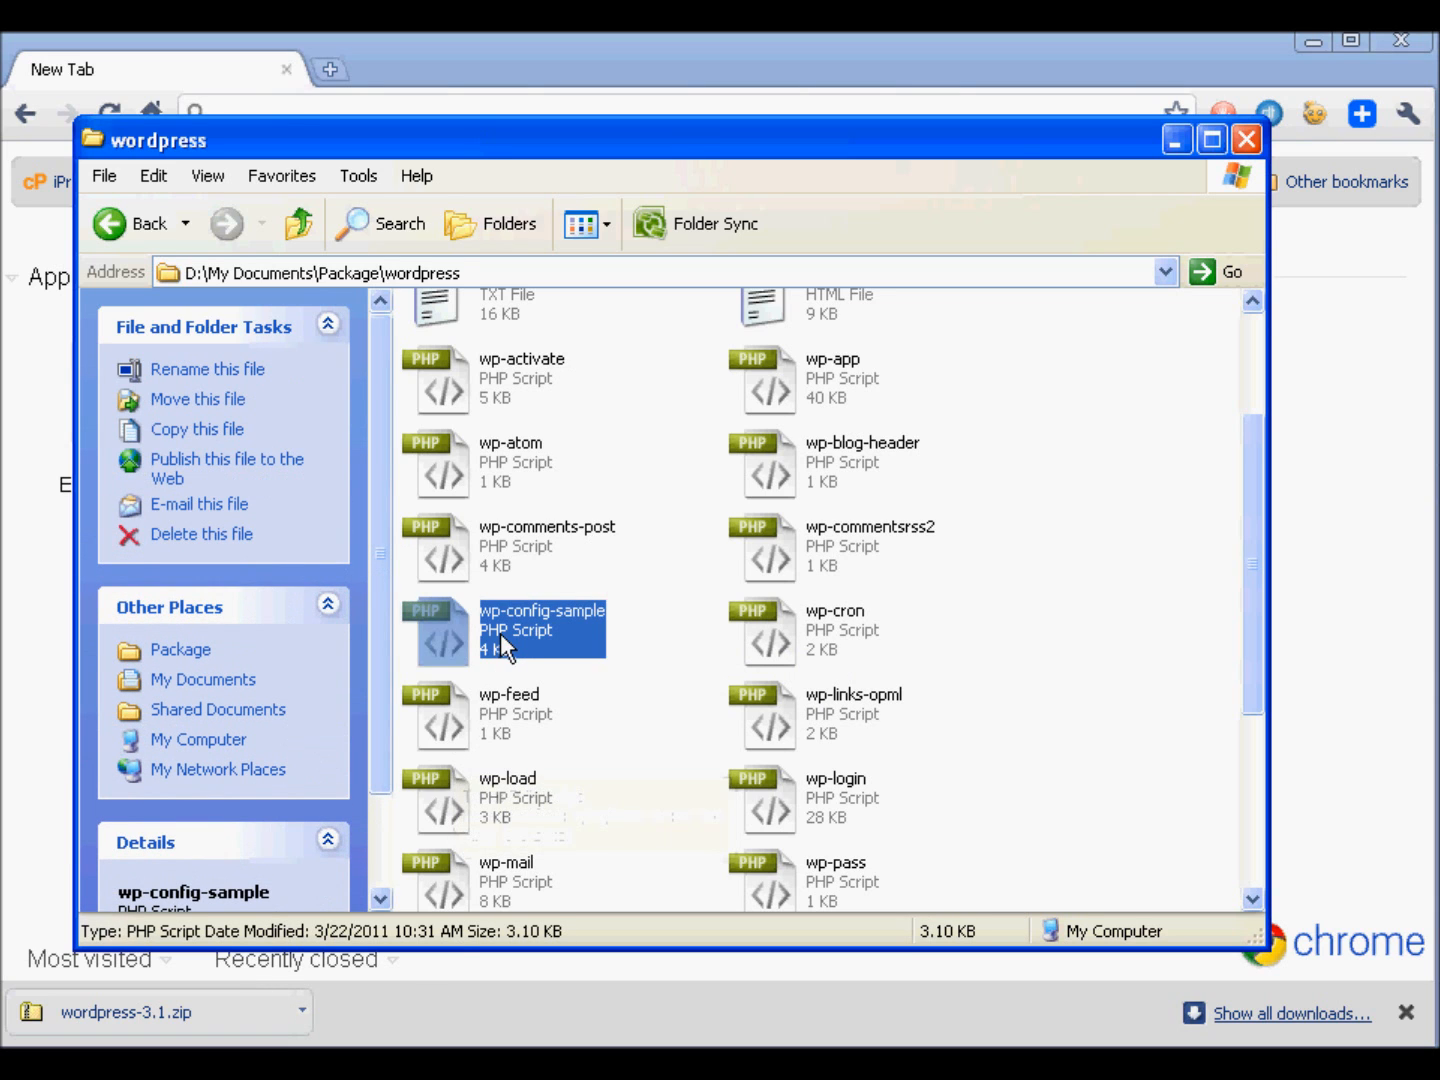
right_click(522, 621)
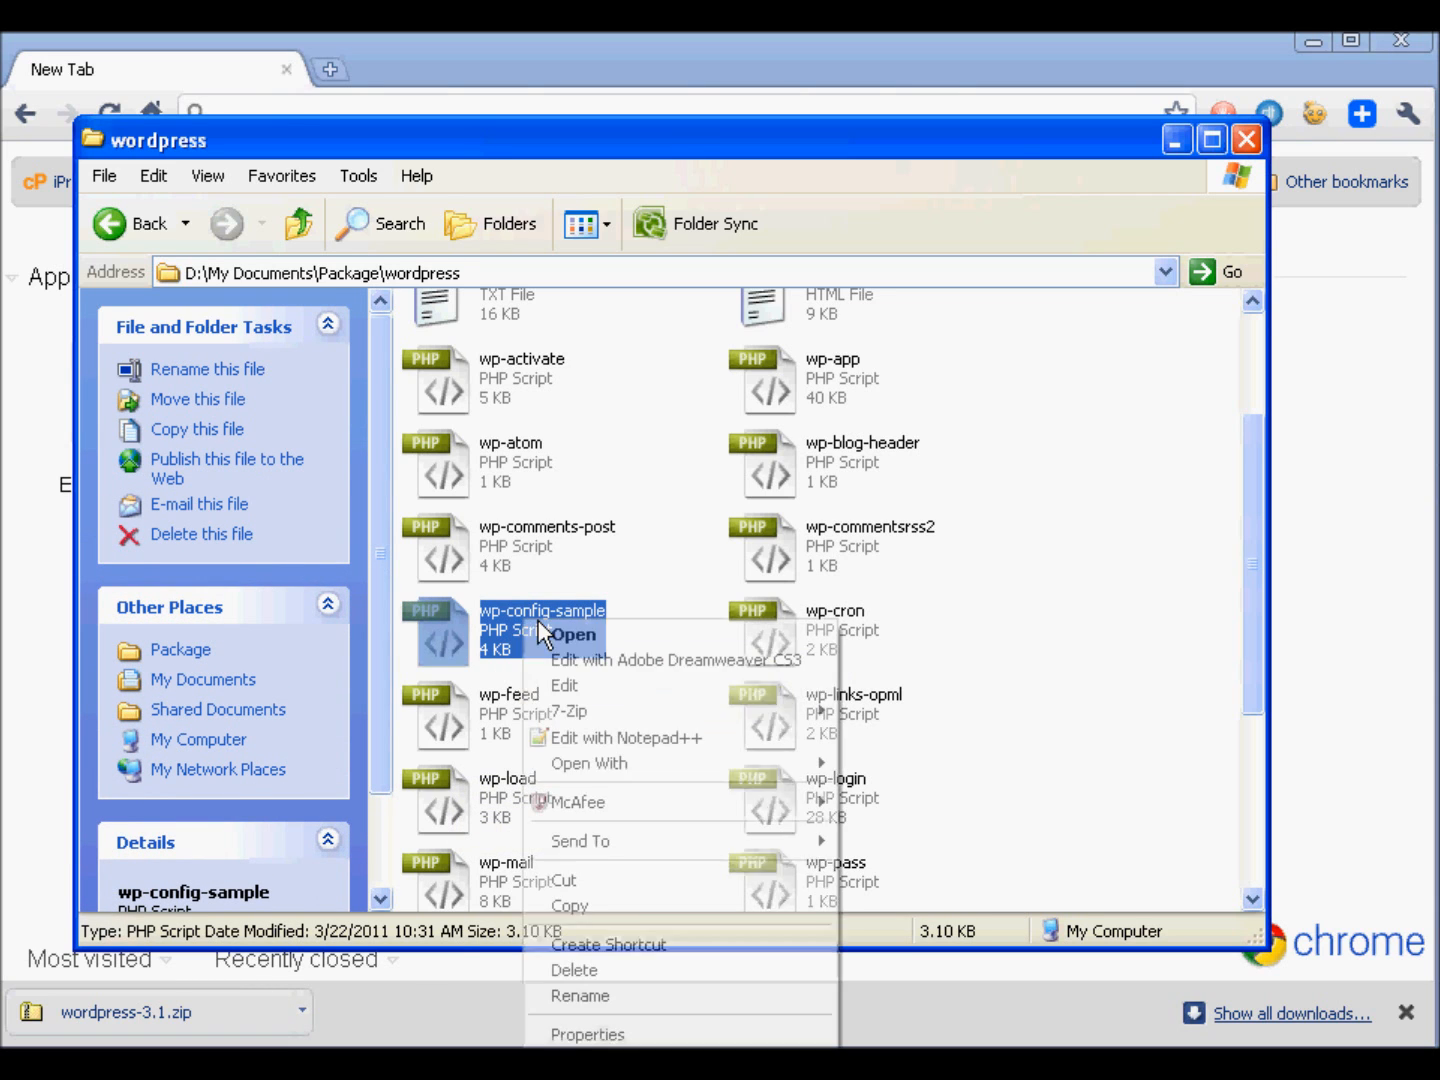
left_click(568, 740)
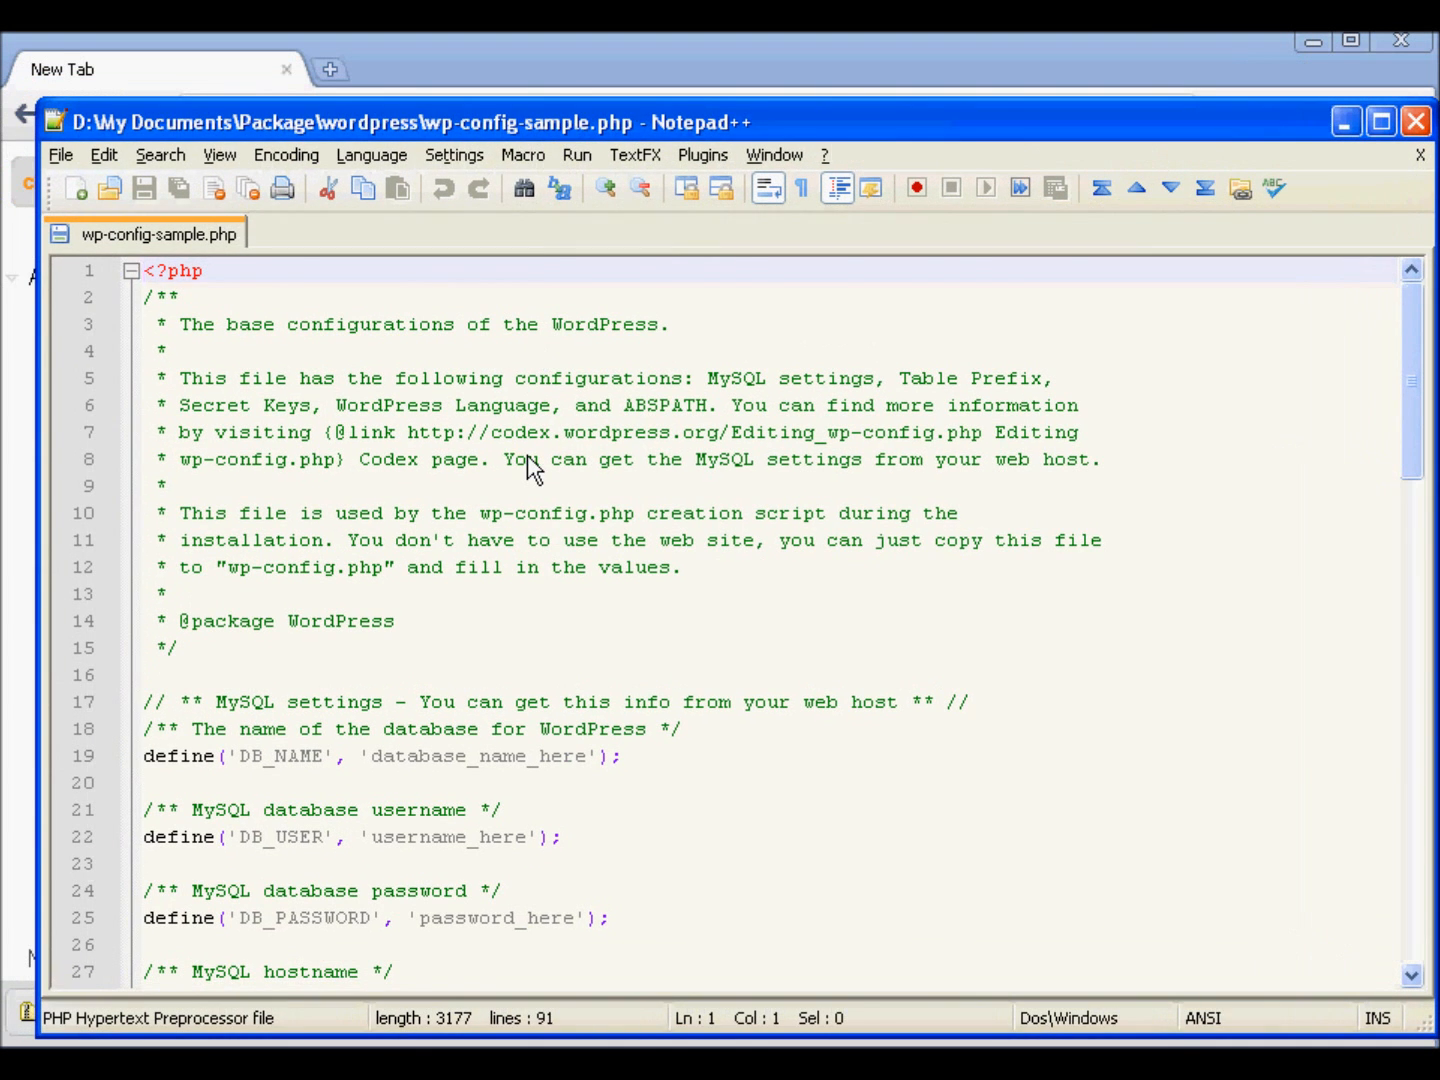
scroll(431, 460, "down", 2)
left_click_drag(143, 594, 610, 756)
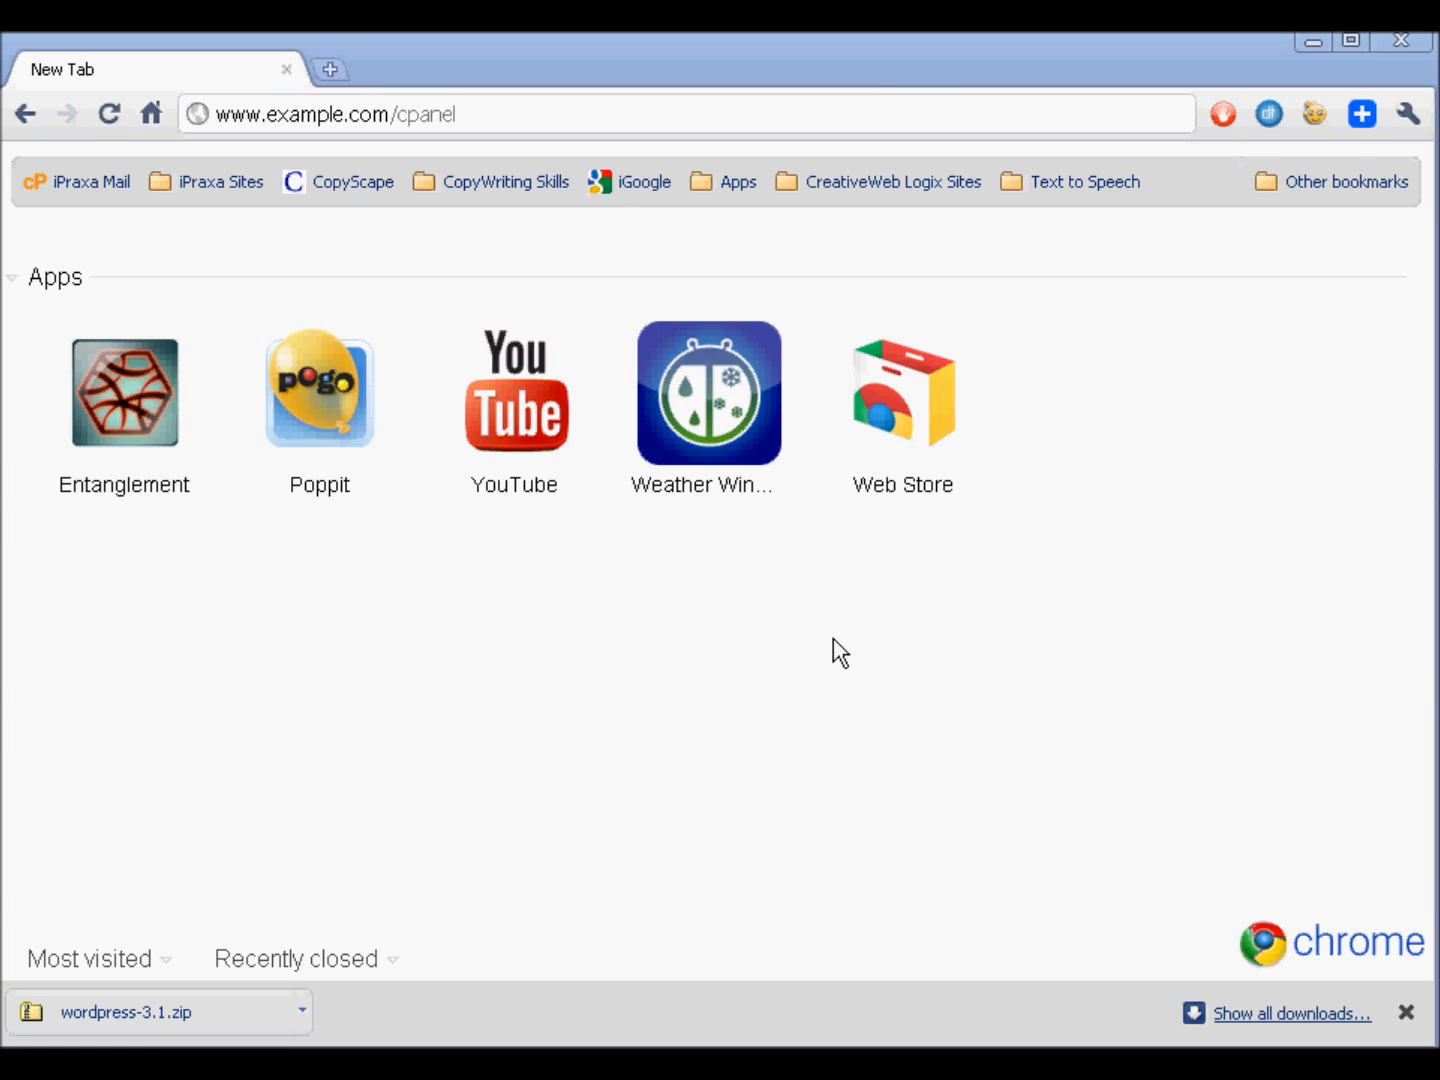
left_click(820, 114)
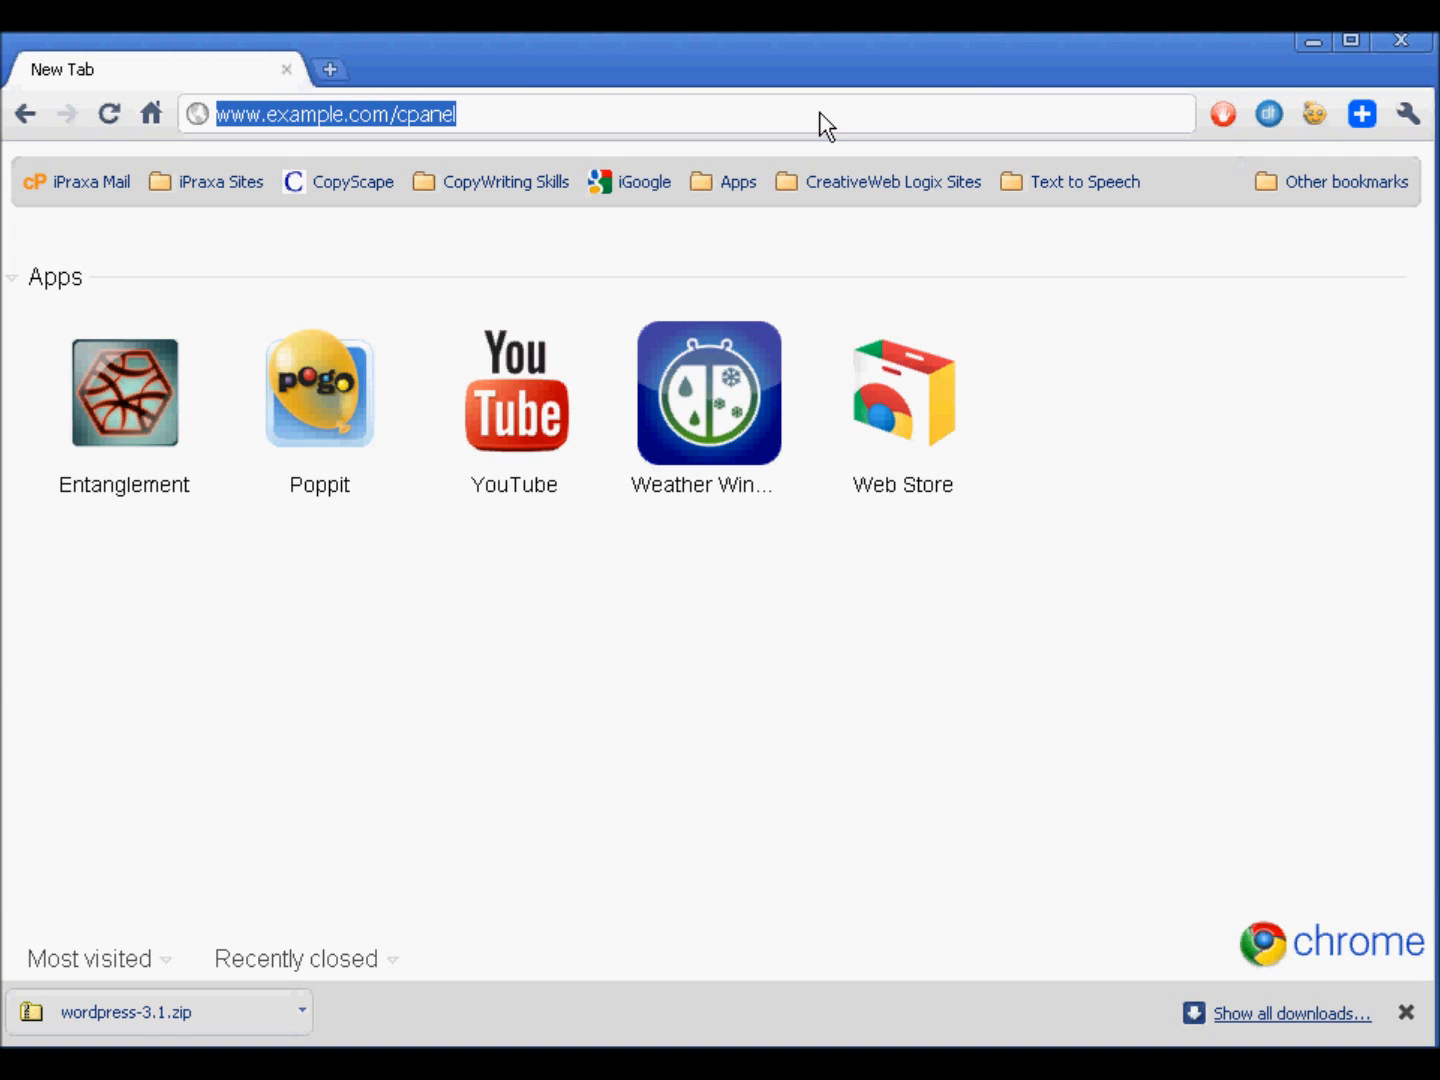
type("www.east-west-wg.org")
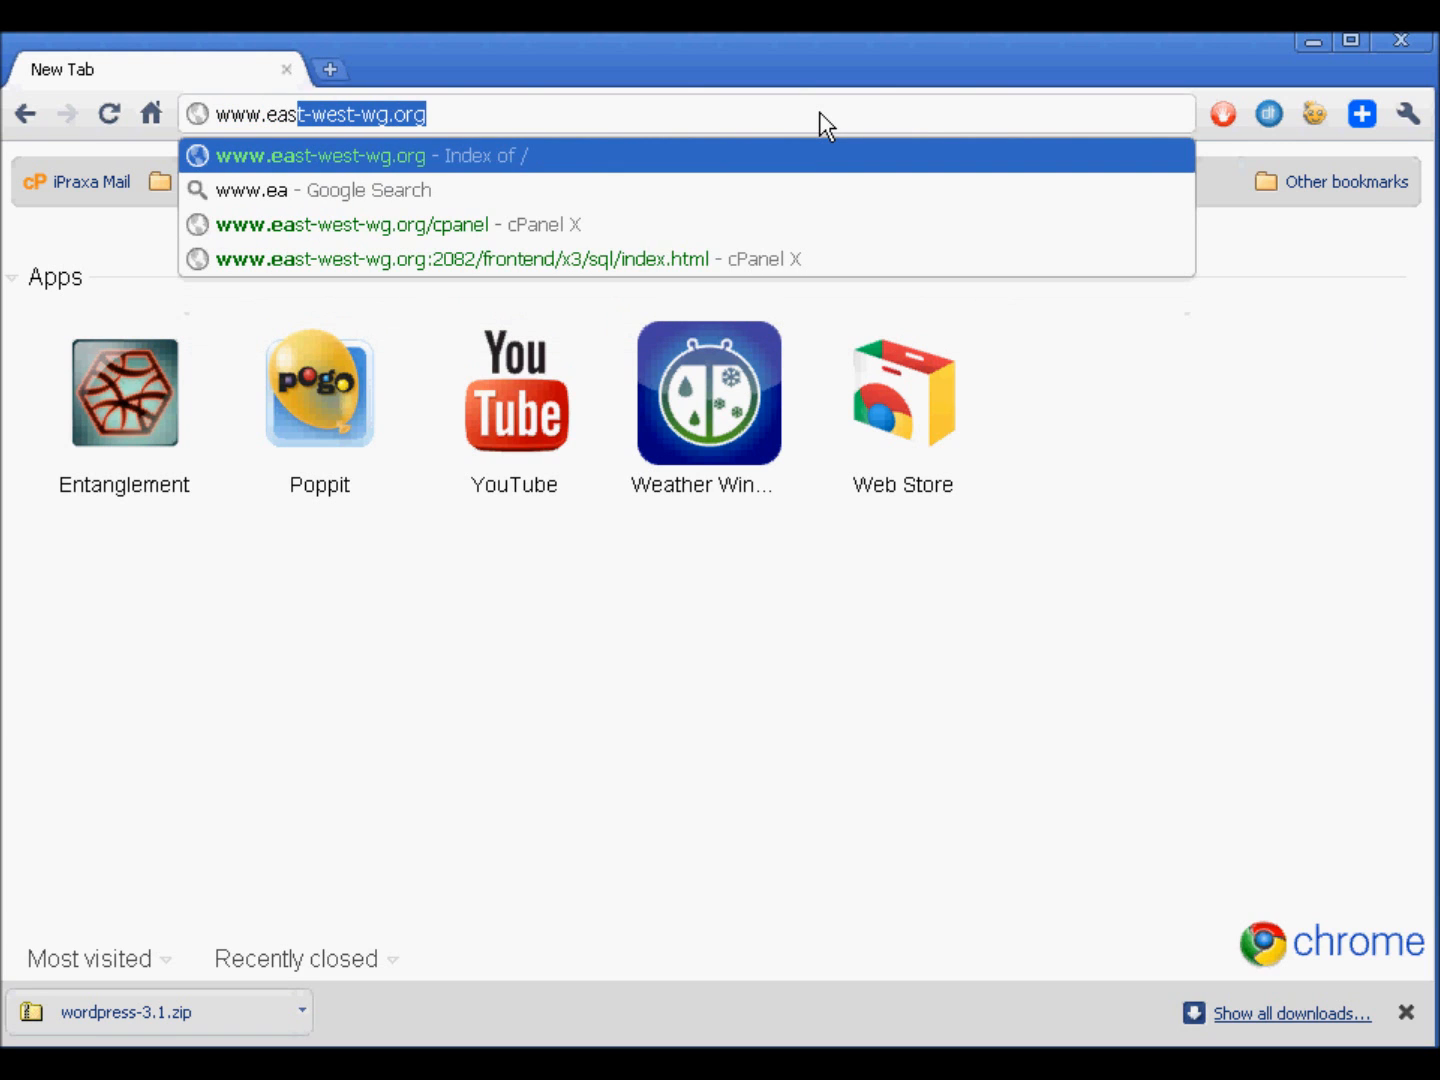
key("End")
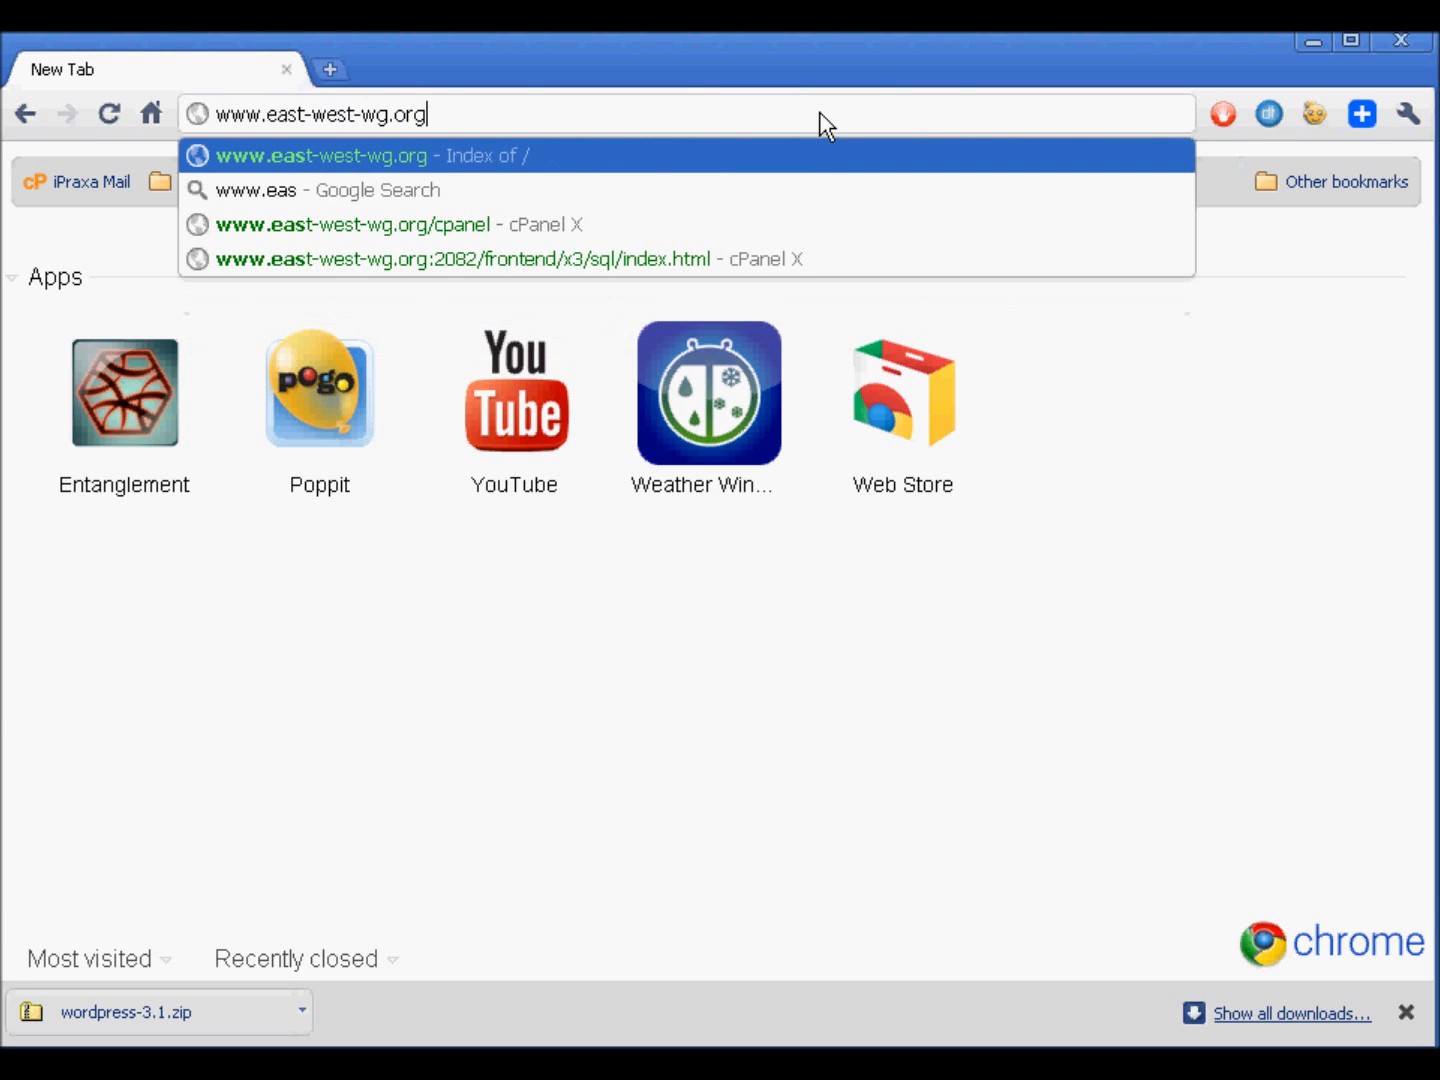
type("/cpanel")
key("Return")
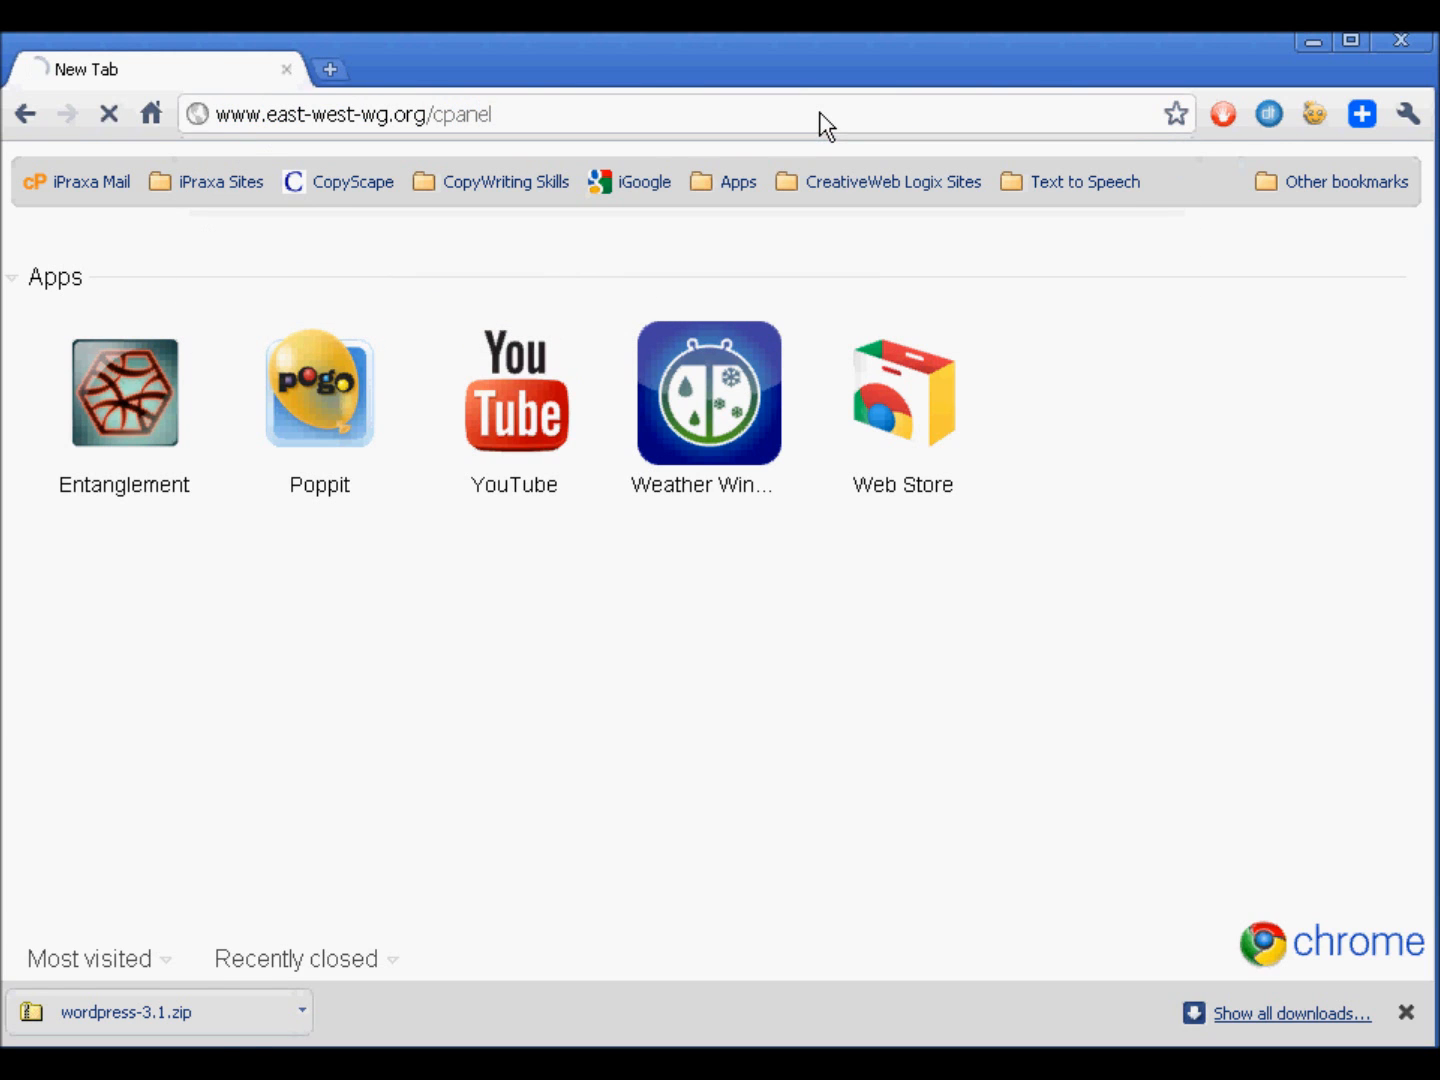
- Open the MySQL Databases page from the Databases section of cPanel
scroll(1360, 517, "down", 2)
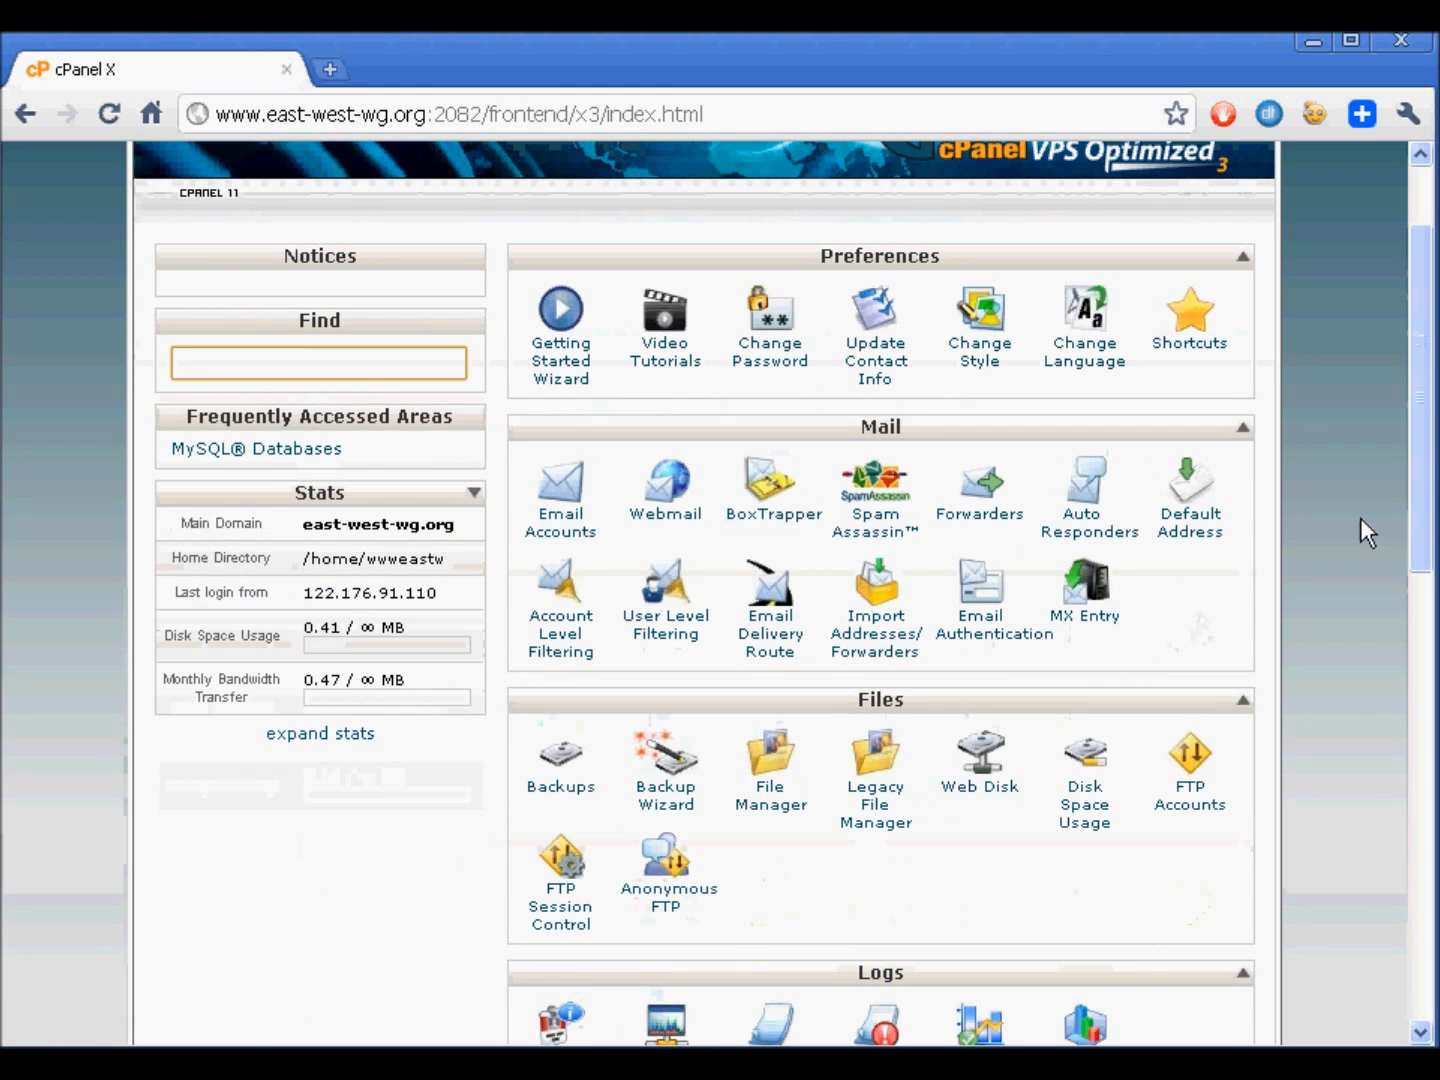
scroll(1360, 517, "up", 2)
scroll(1354, 530, "down", 5)
scroll(1347, 539, "down", 5)
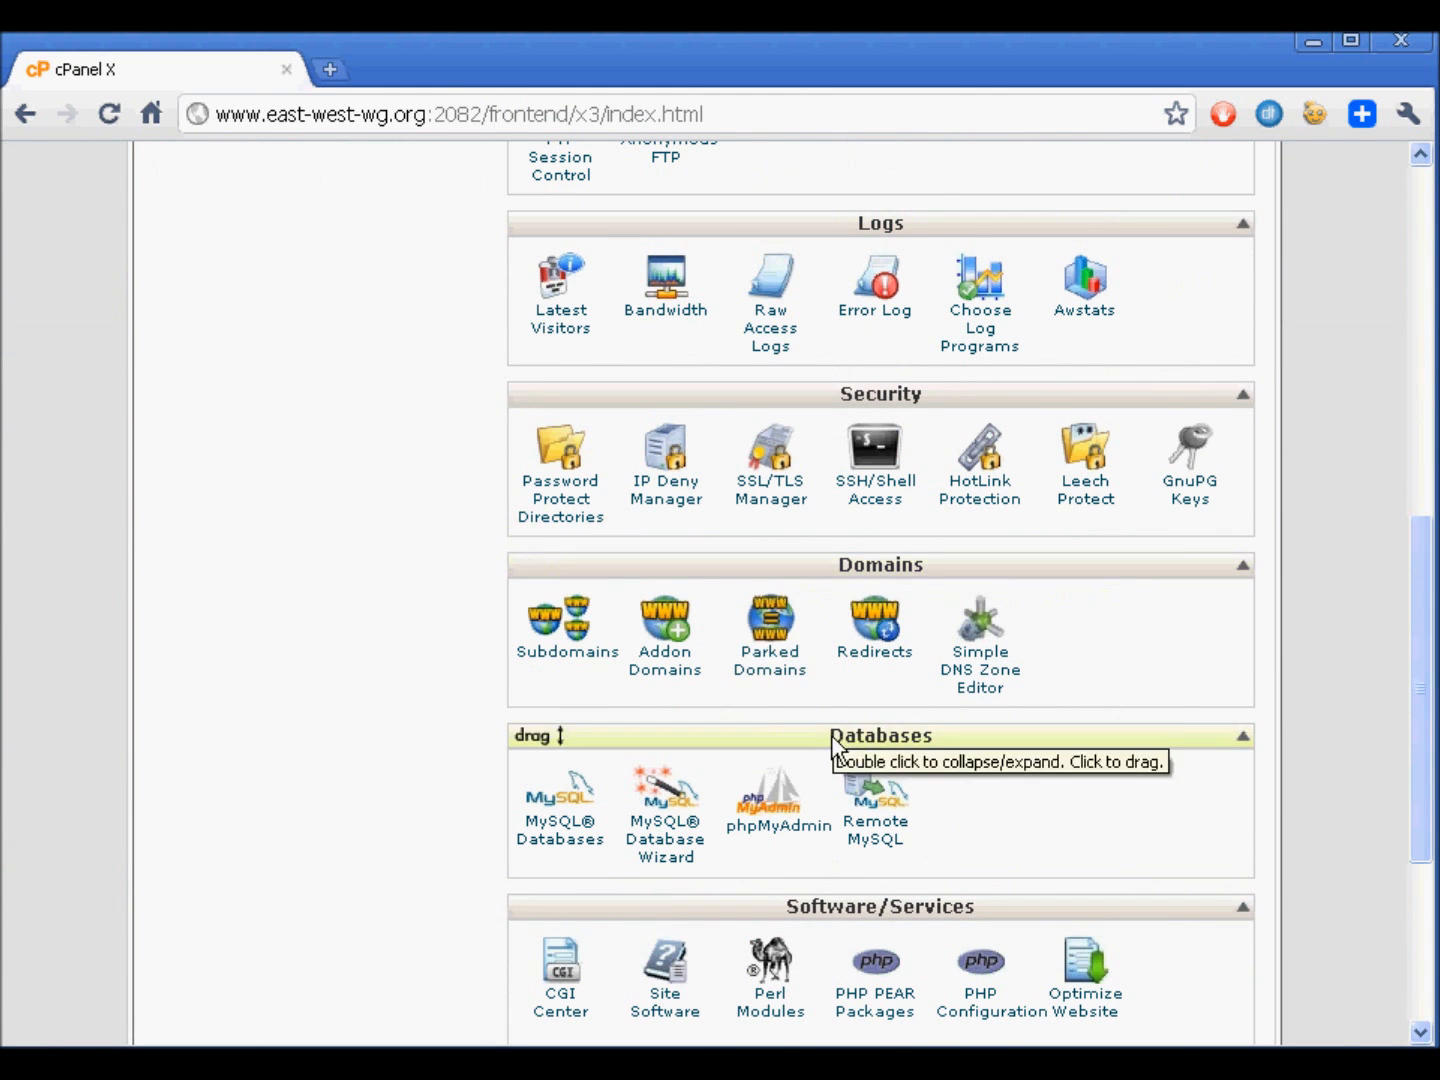
scroll(571, 734, "down", 2)
left_click(589, 686)
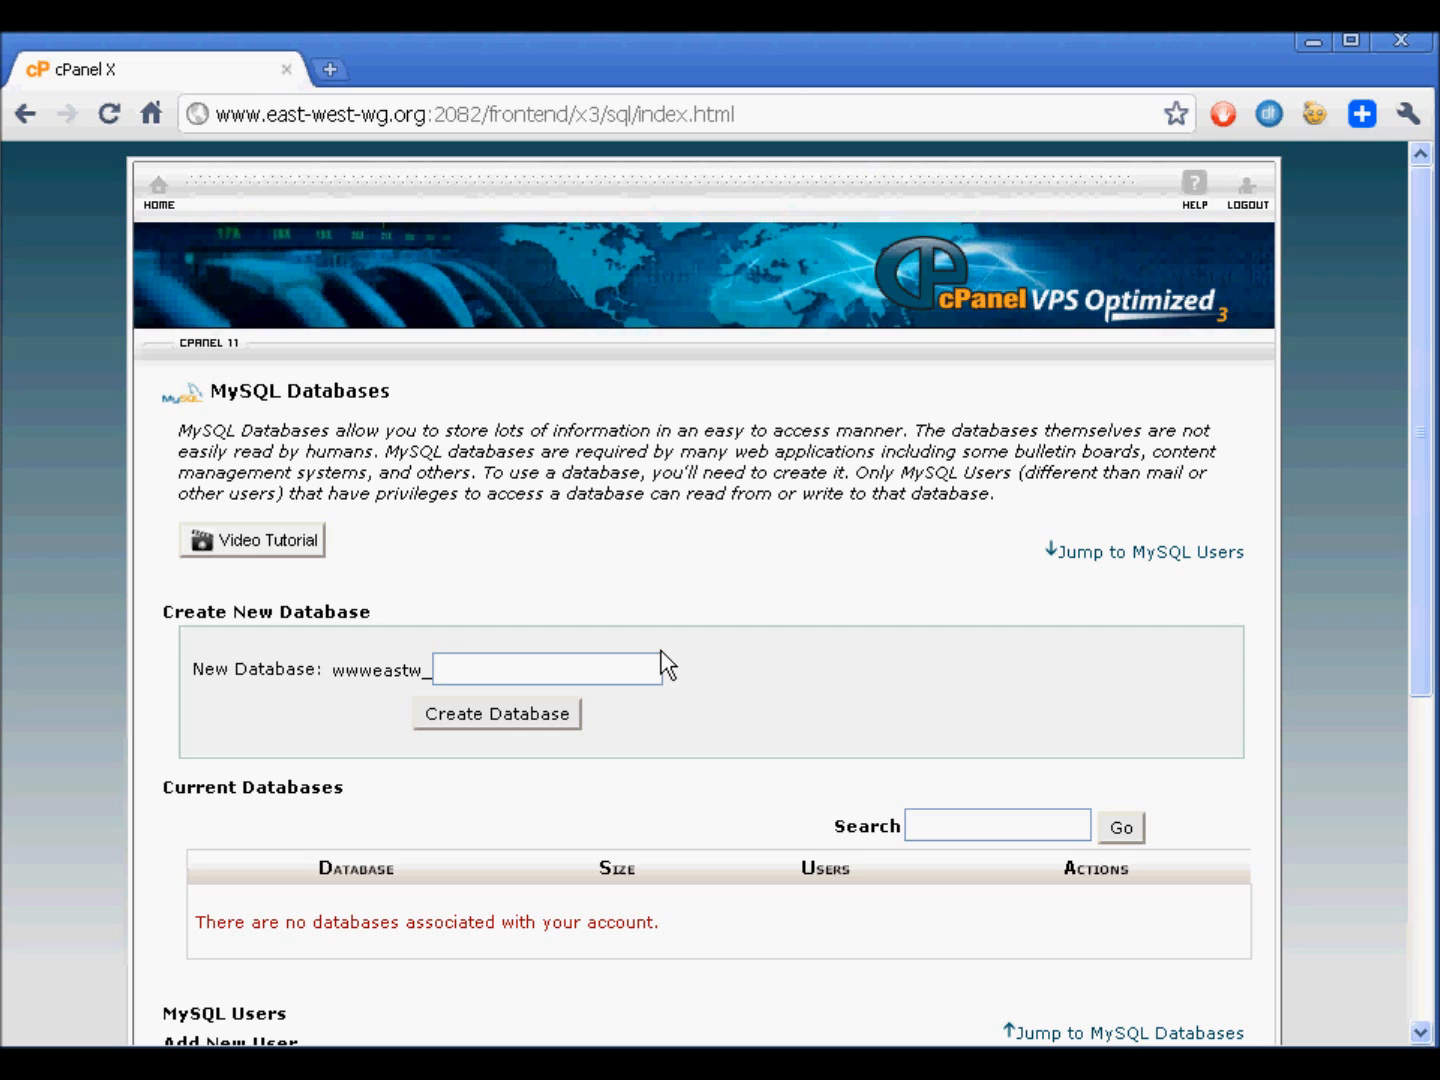
- Create a new MySQL database with the name db after the account prefix, and return to the MySQL Databases page
triple_click(661, 455)
left_click(704, 552)
left_click(650, 667)
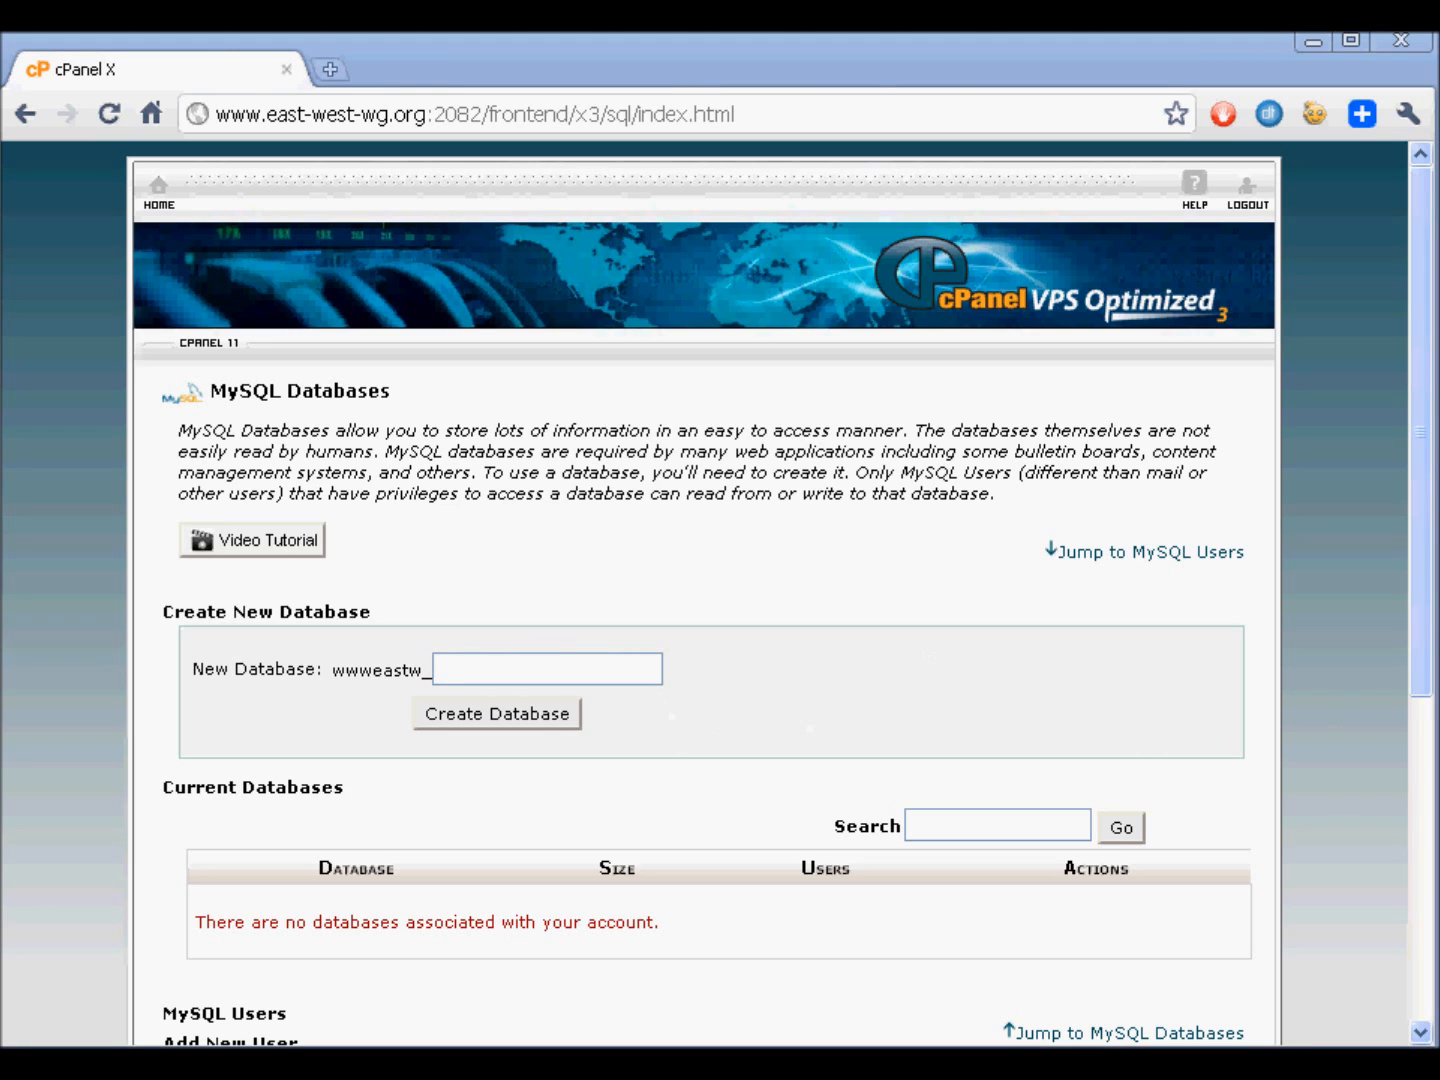
left_click(615, 677)
type("userdb")
left_click(681, 598)
left_click(497, 713)
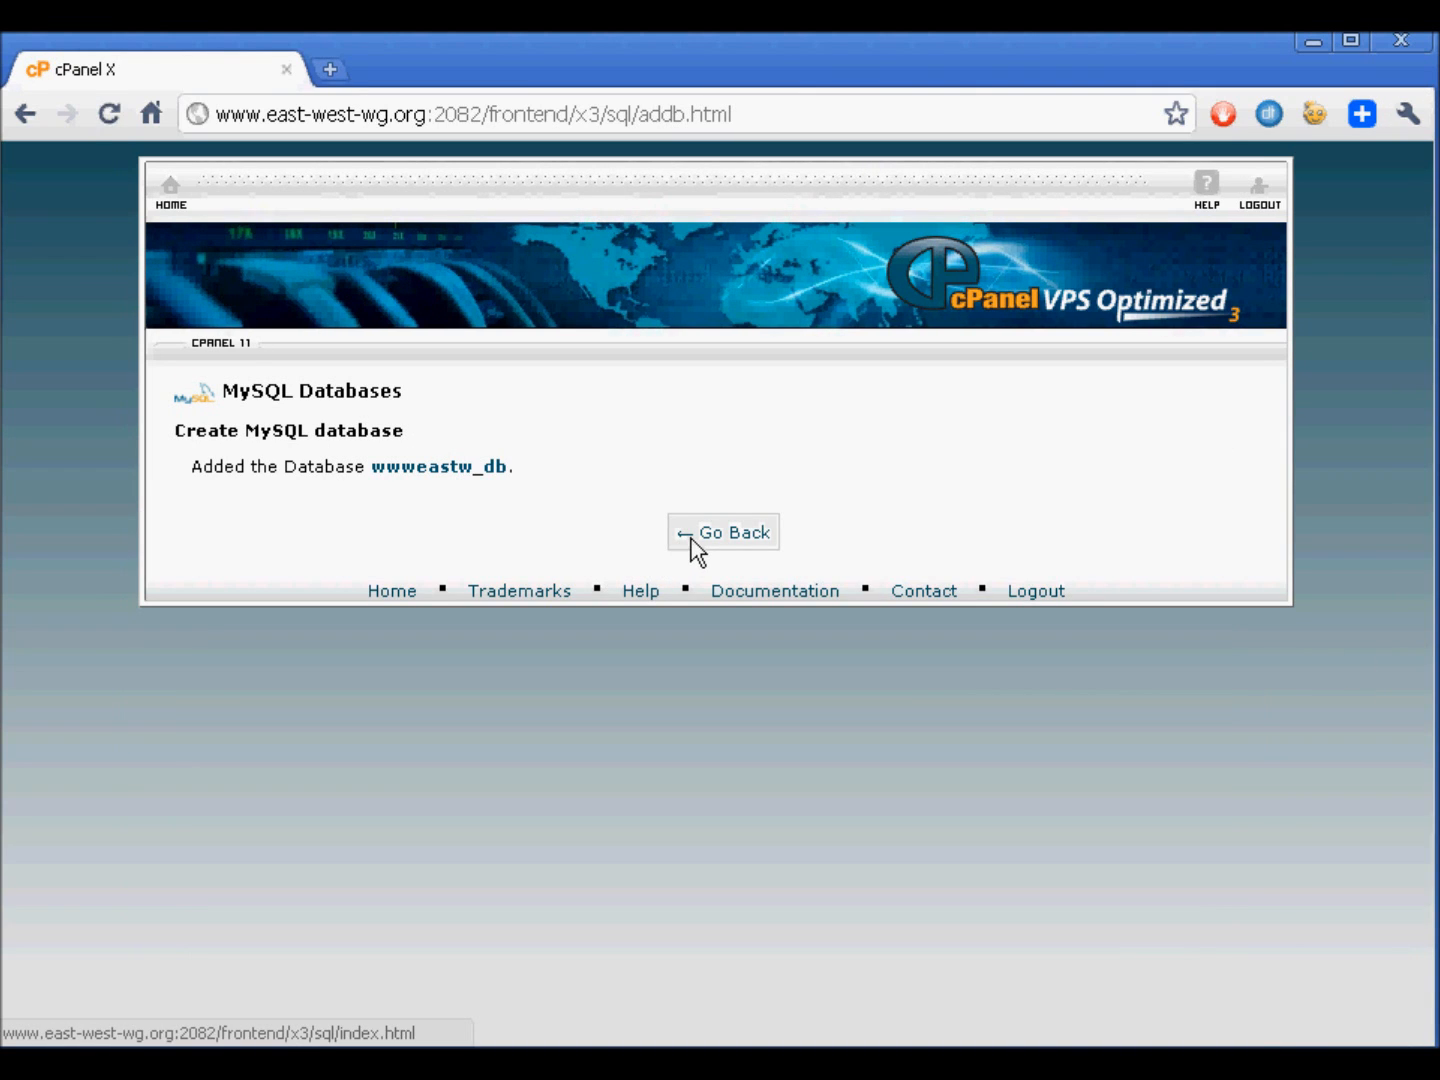
left_click(695, 546)
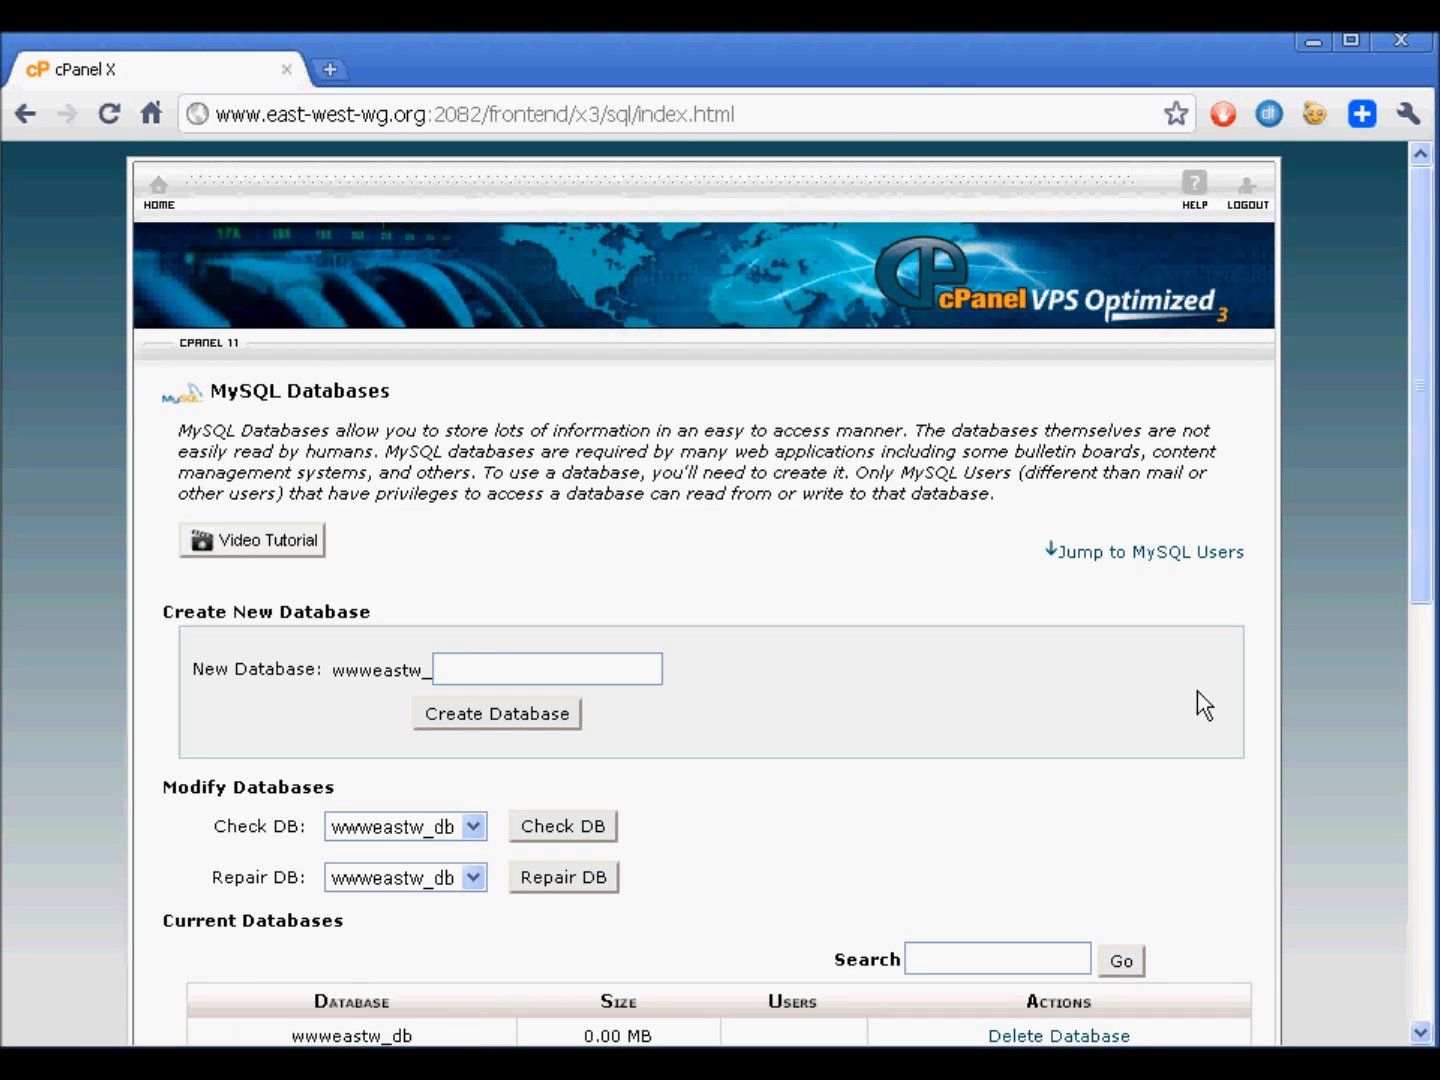
- Enter userdb as the username of the new MySQL user
scroll(1198, 689, "down", 5)
left_click(467, 714)
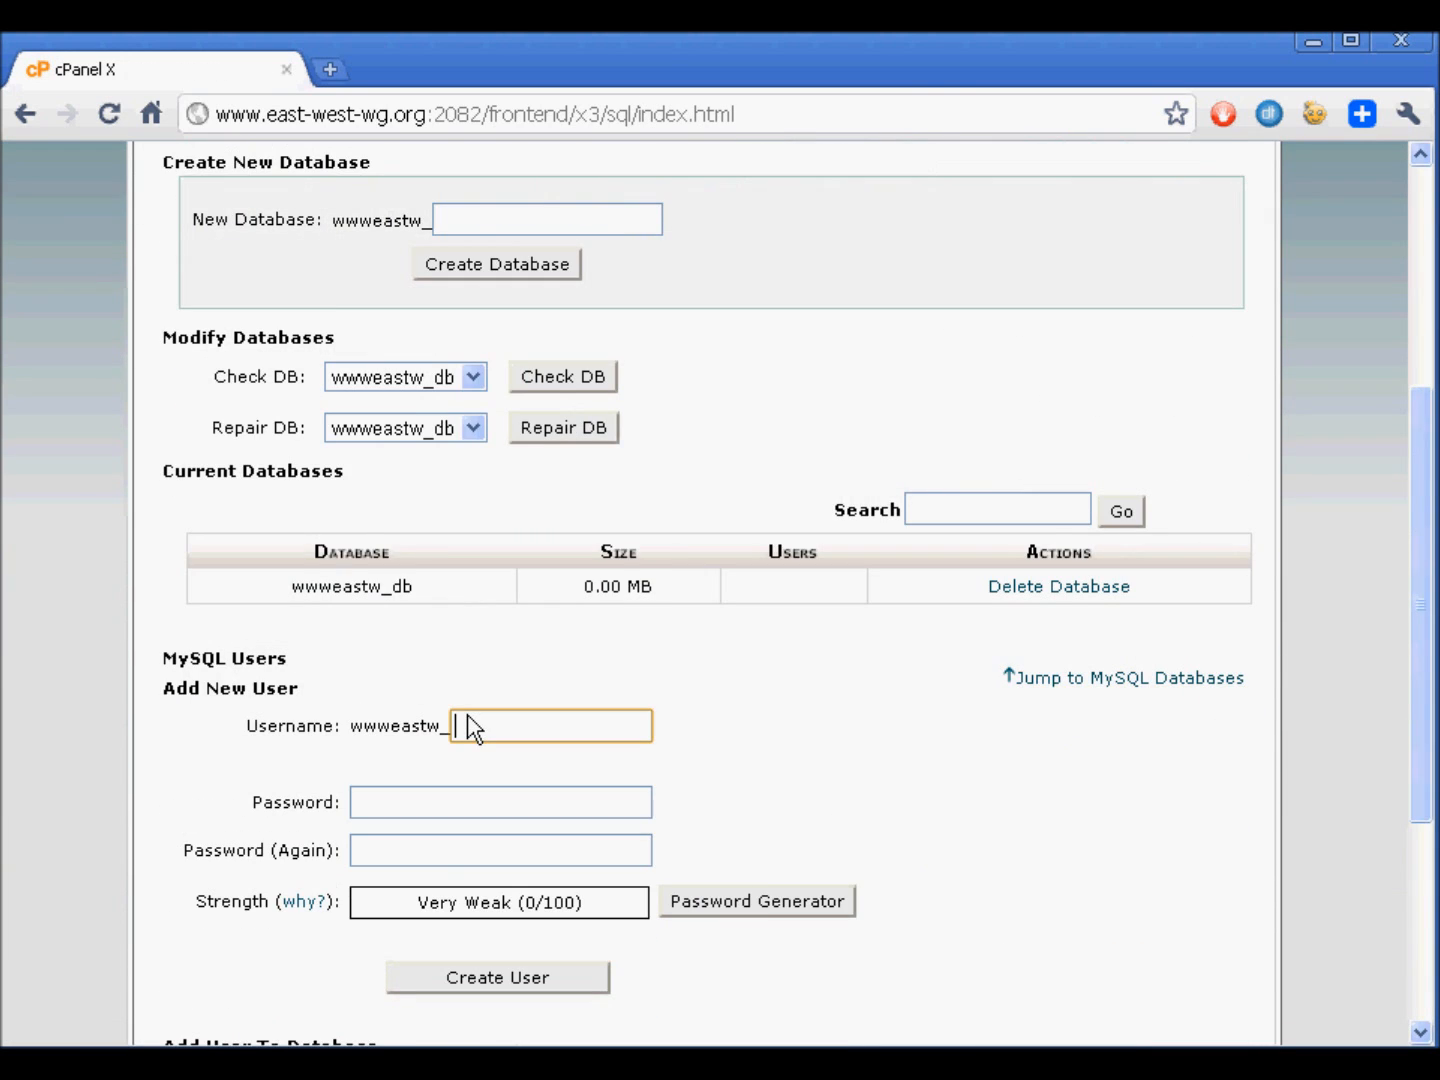
type("userdb")
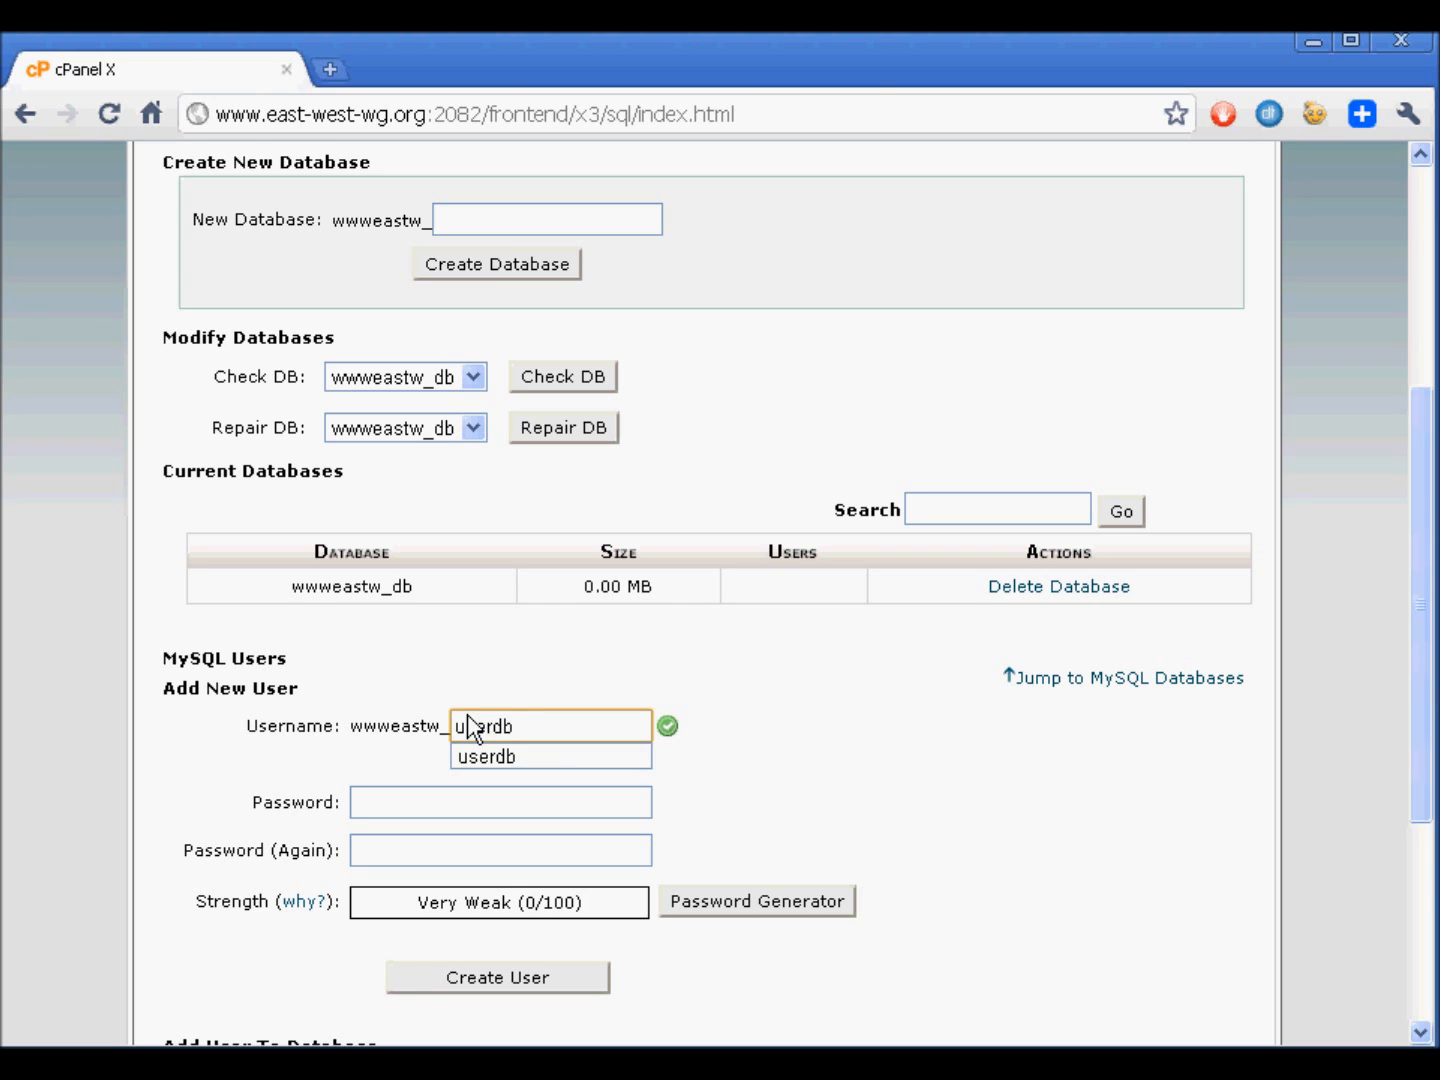
left_click(547, 696)
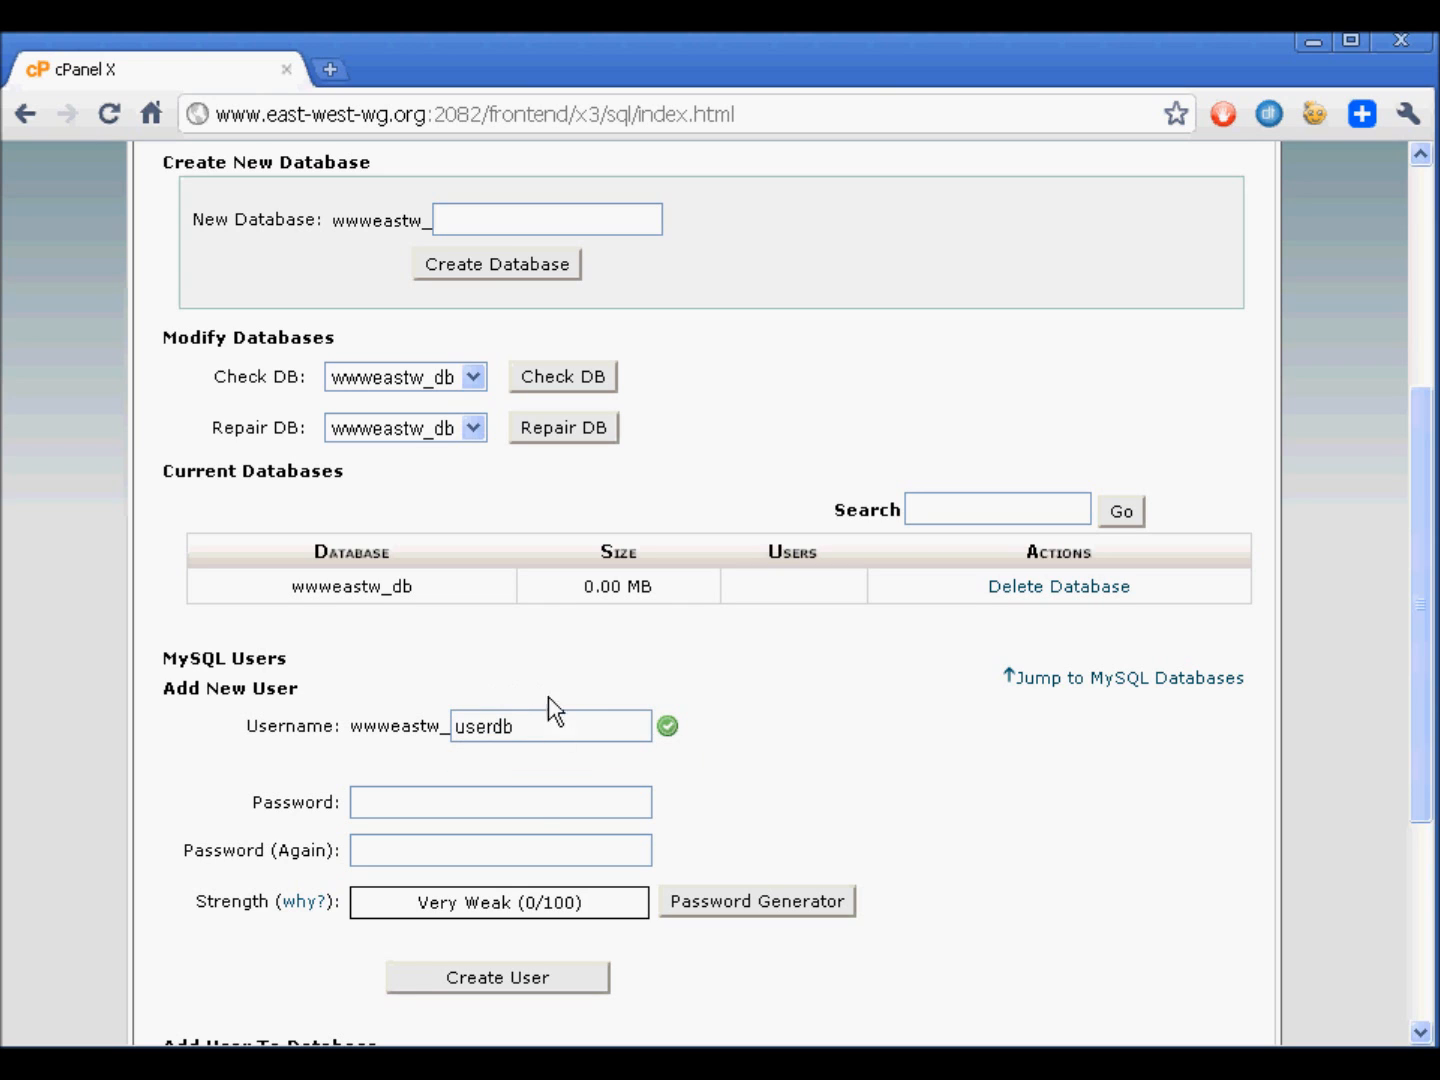
- Fill both password fields of the new MySQL user with a generated password, acknowledging that it was copied to a safe place
left_click(526, 795)
left_click(473, 845)
left_click(476, 808)
left_click(494, 848)
left_click(498, 813)
left_click(496, 850)
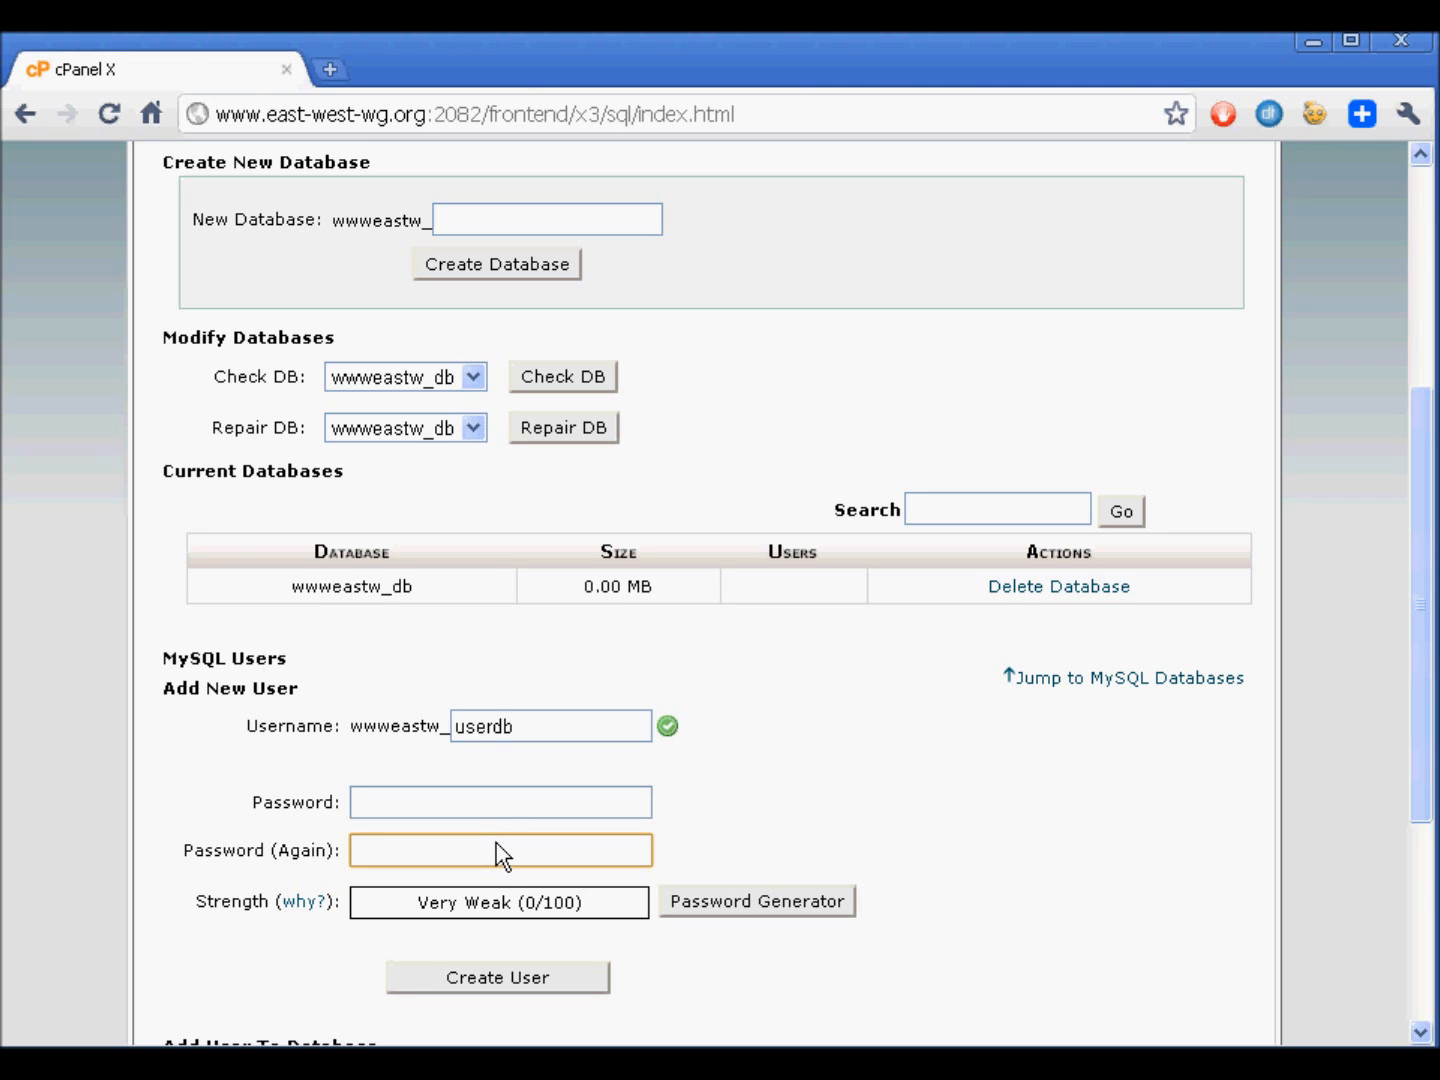
left_click(707, 905)
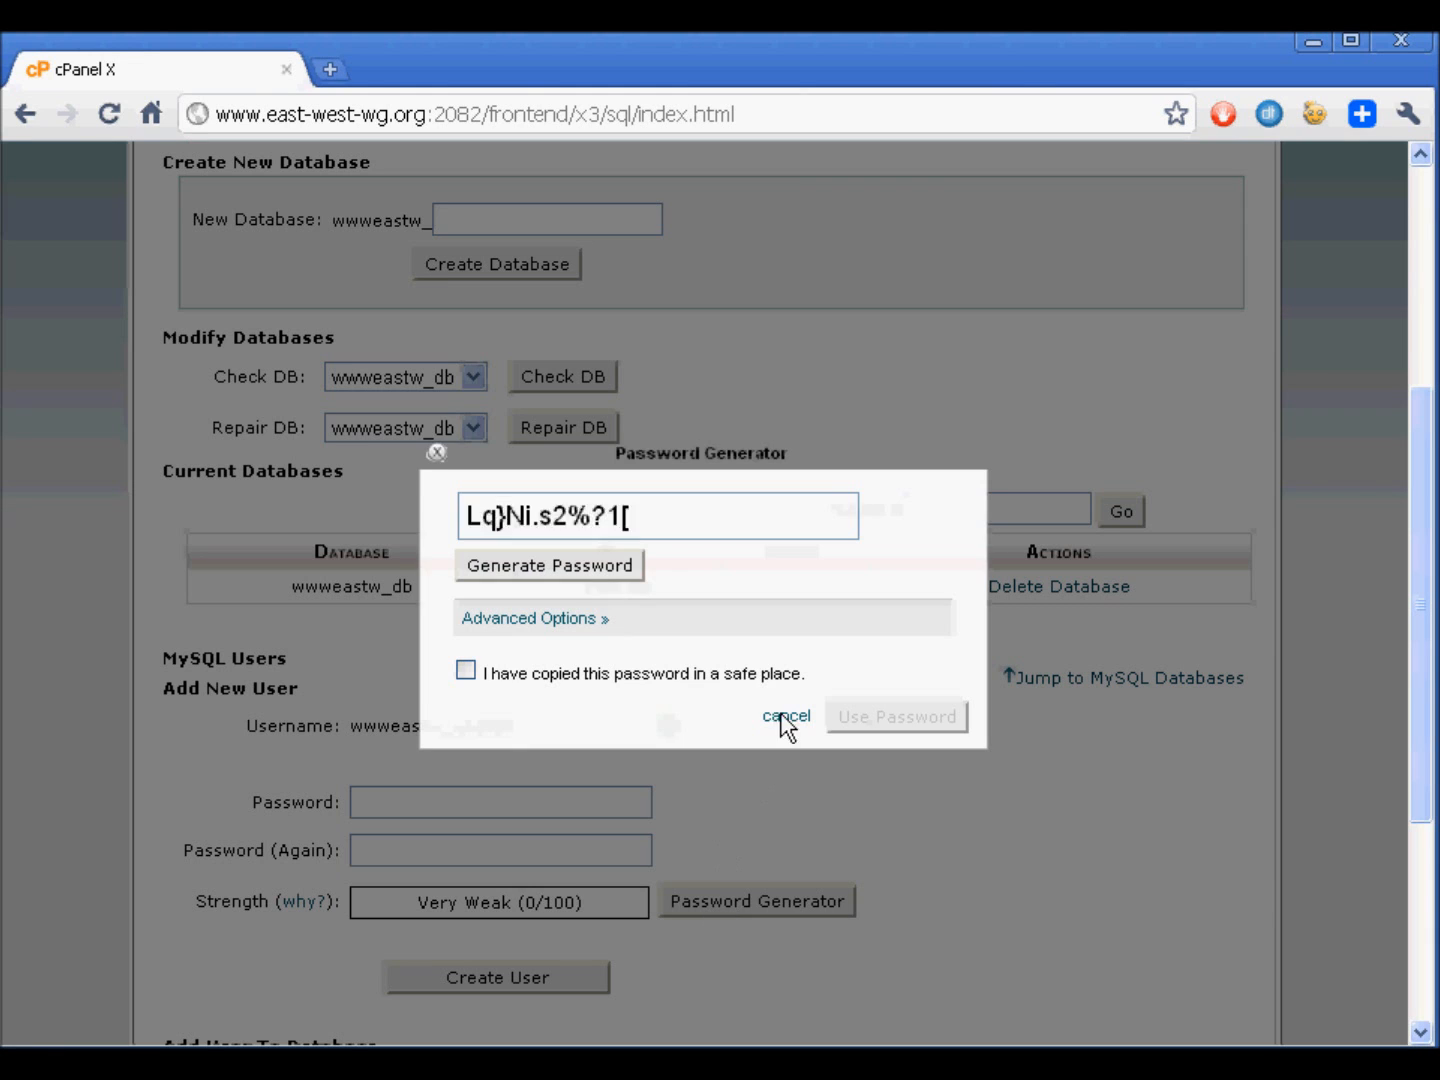
left_click(625, 567)
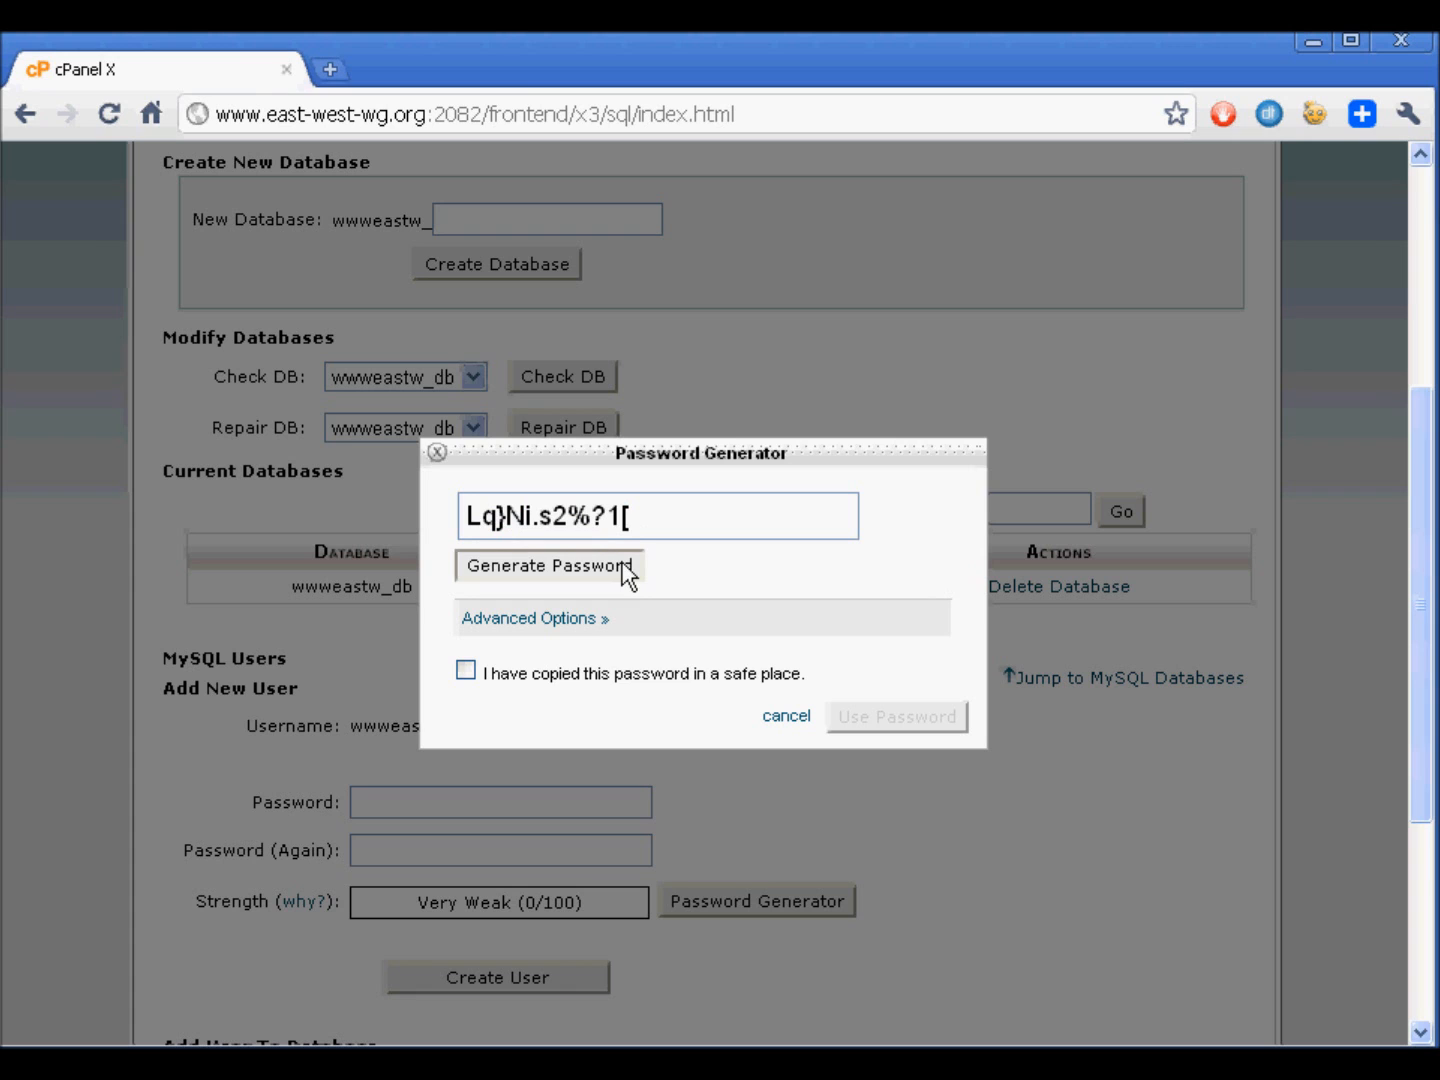
left_click(556, 678)
left_click(888, 717)
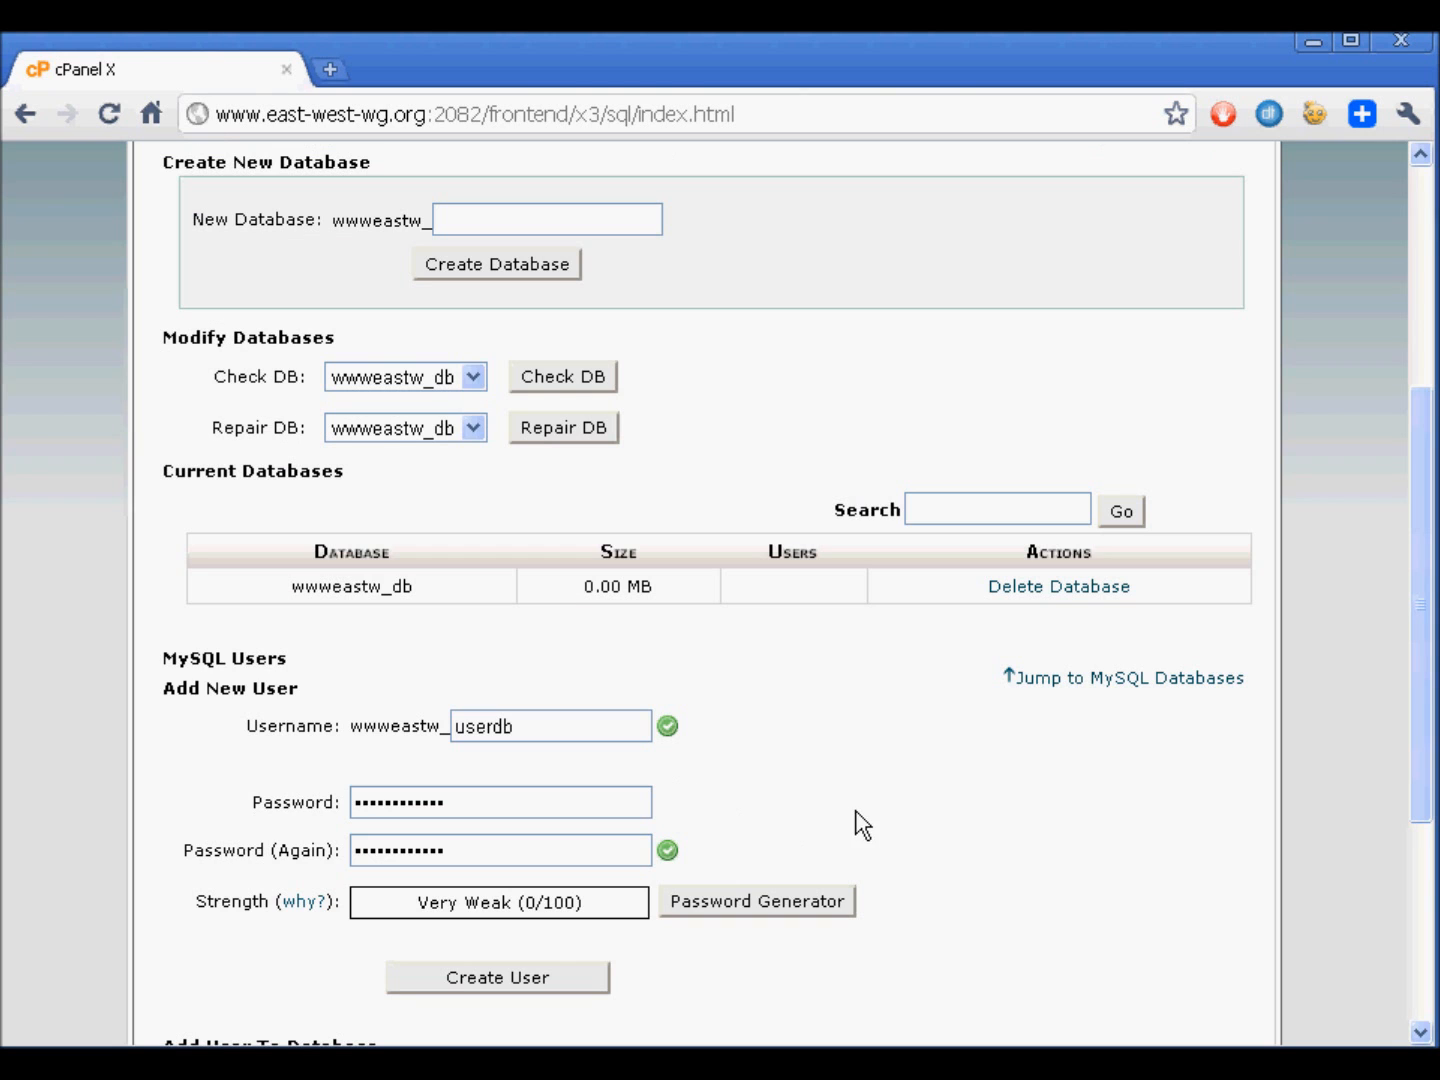
- Create the MySQL user userdb with the entered password, dismissing the validation dialog, and return to the MySQL Databases page
left_click(463, 978)
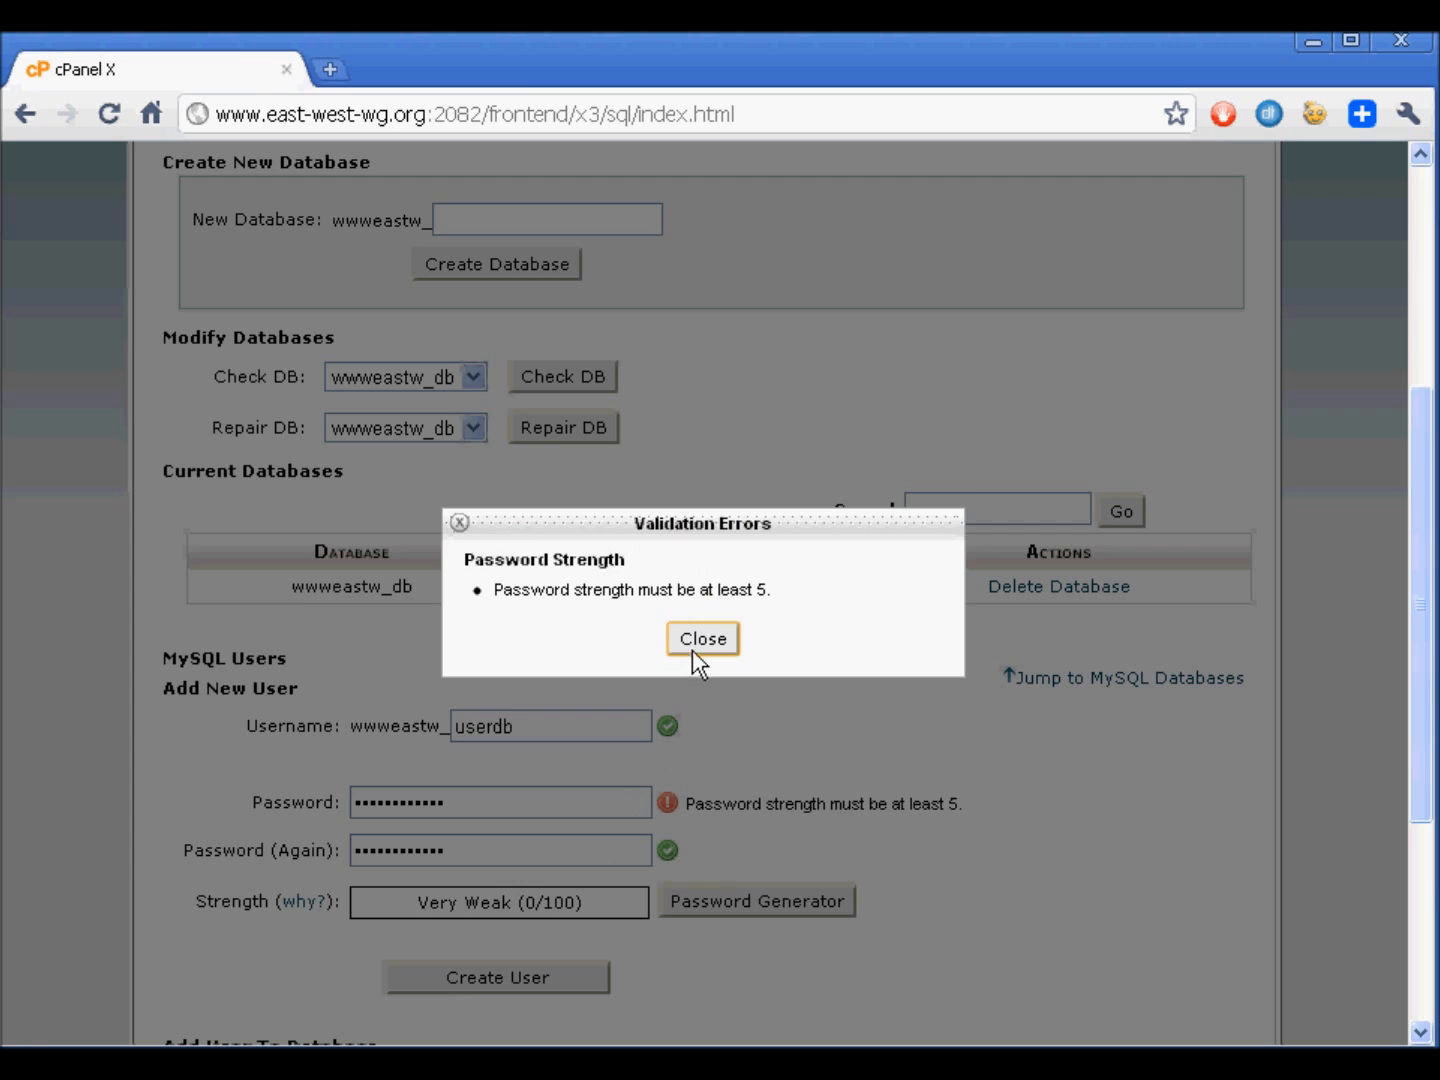
left_click(691, 651)
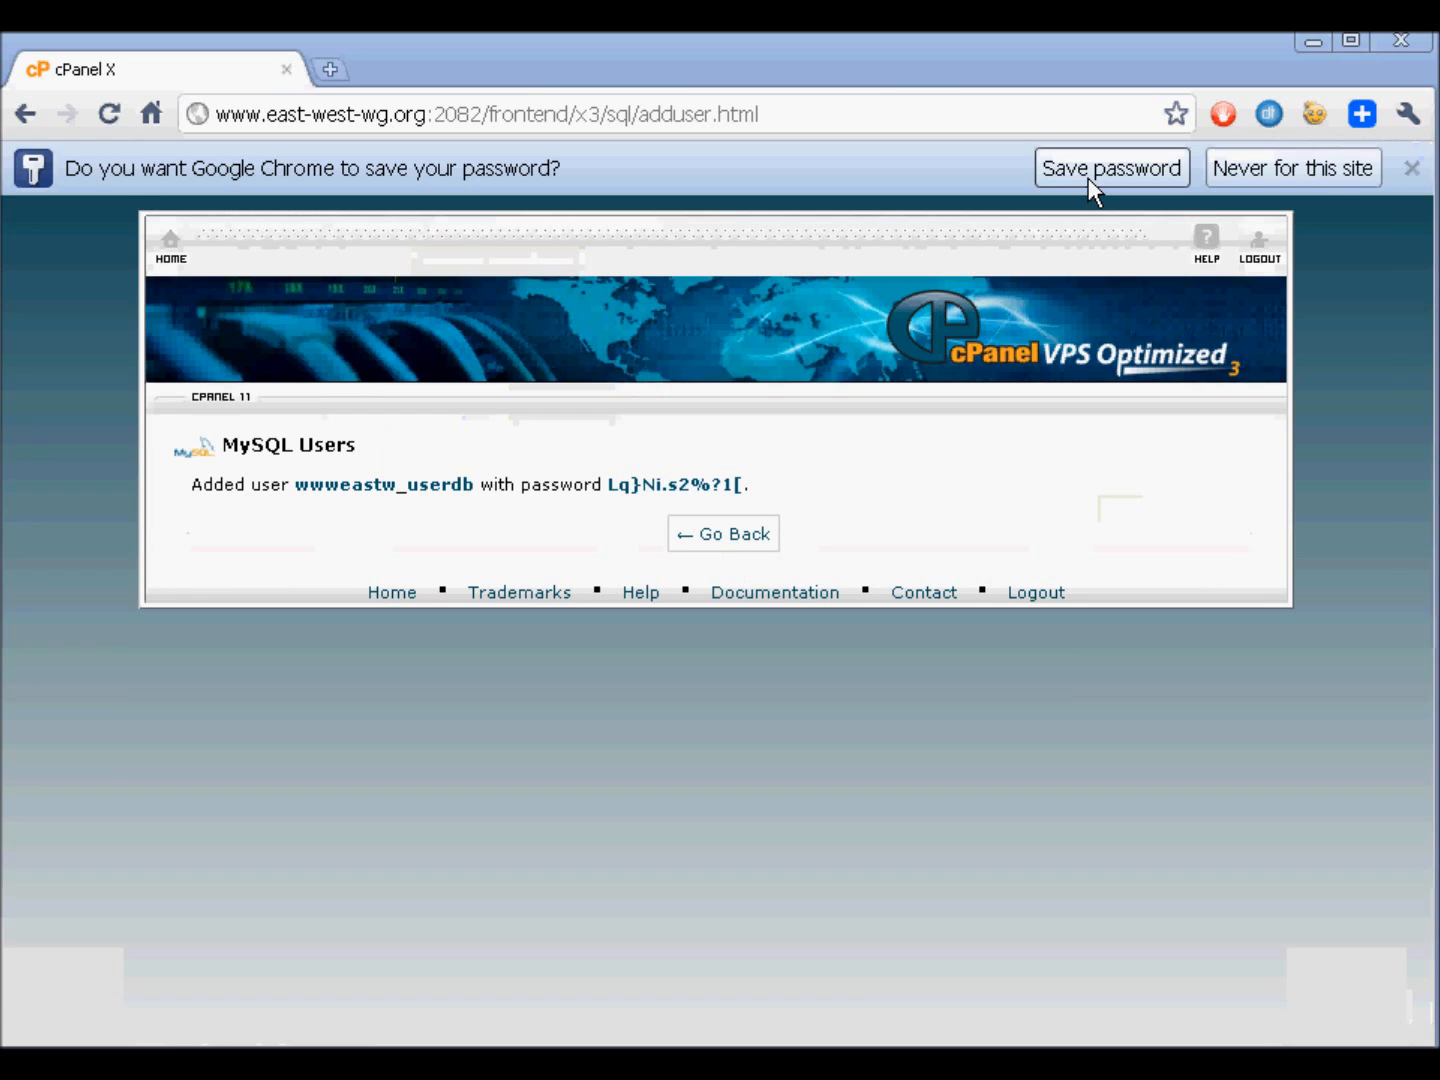
left_click(1088, 178)
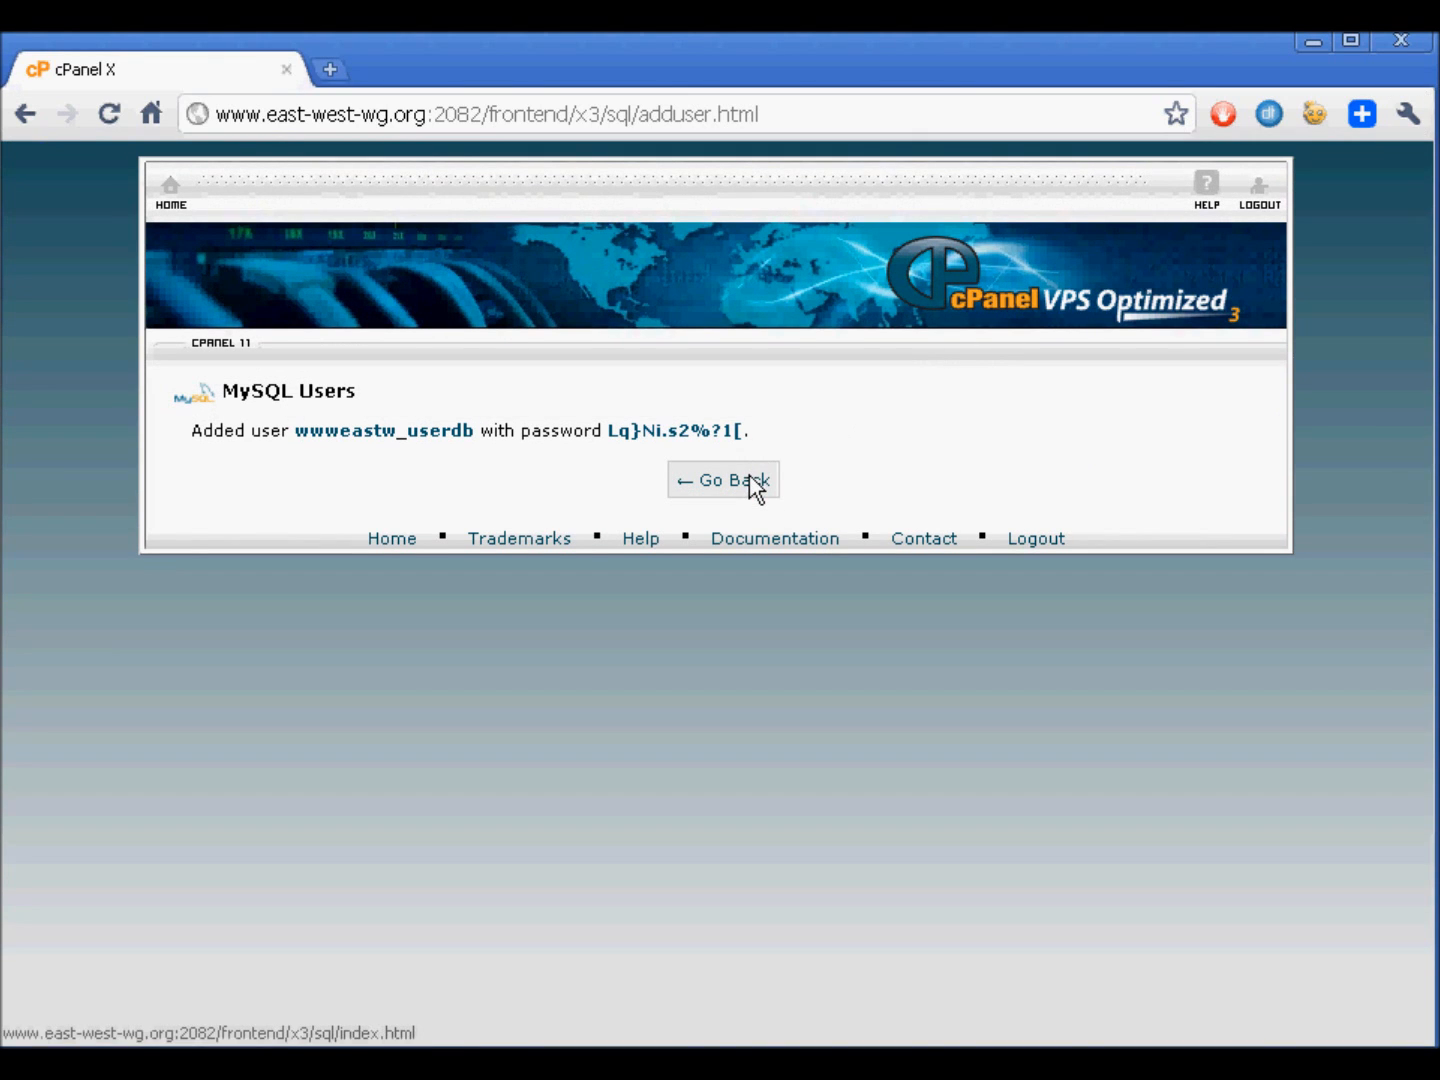
left_click(752, 481)
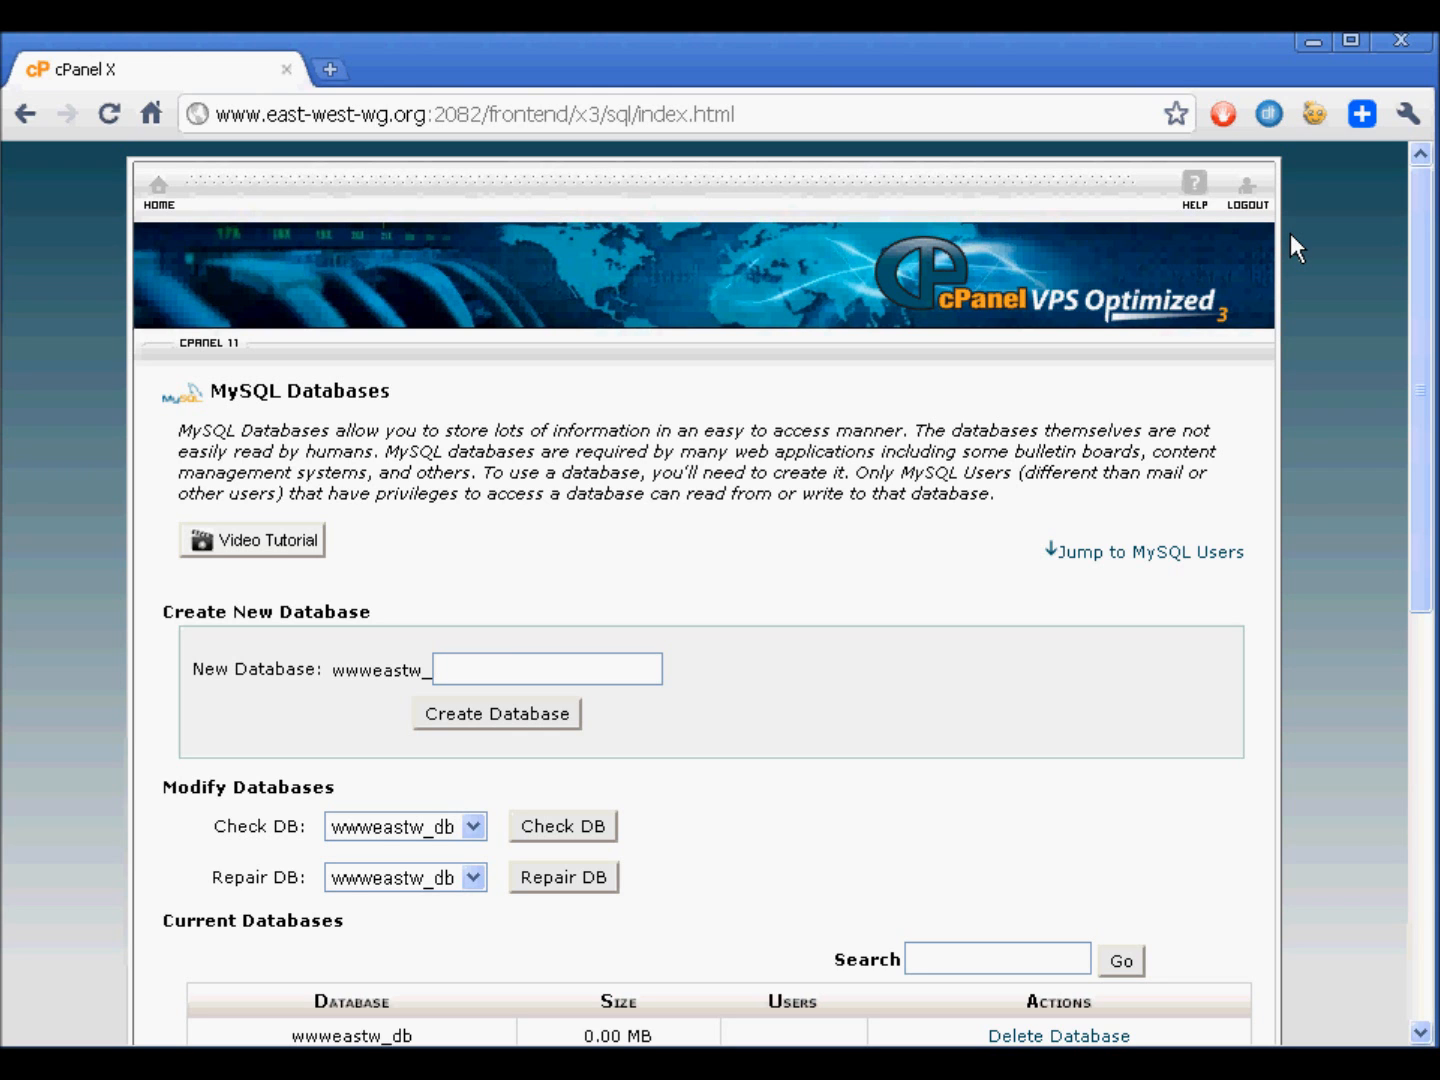
- Add the user wwweastw_userdb to the database wwweastw_db
scroll(977, 309, "down", 8)
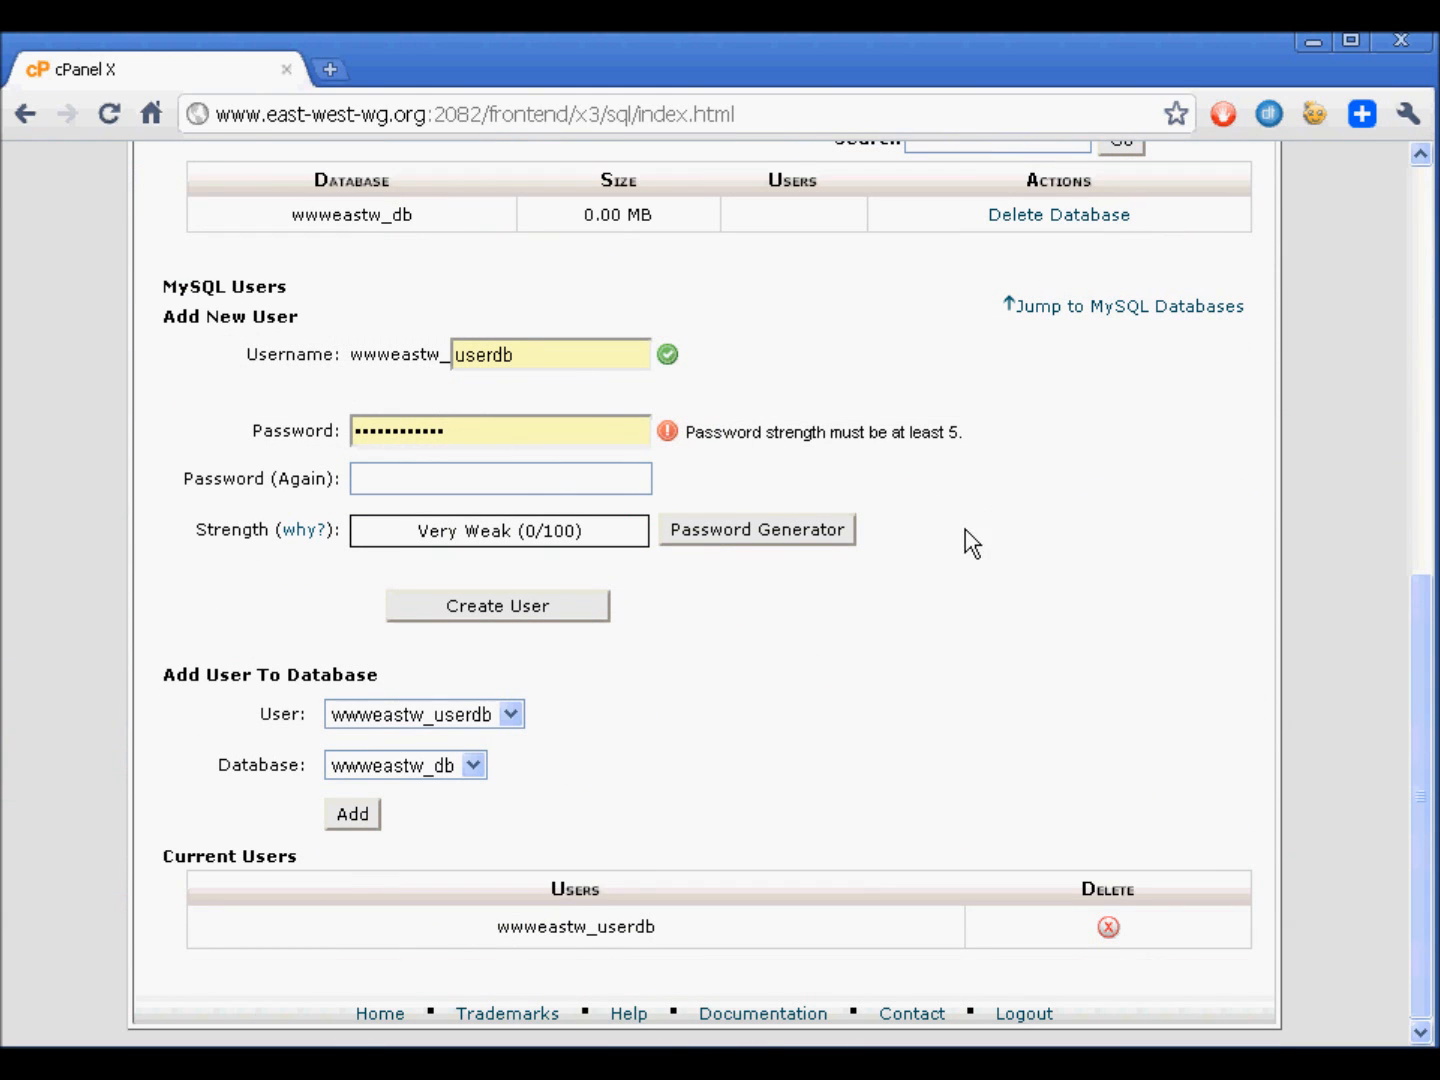
left_click(471, 711)
left_click(469, 740)
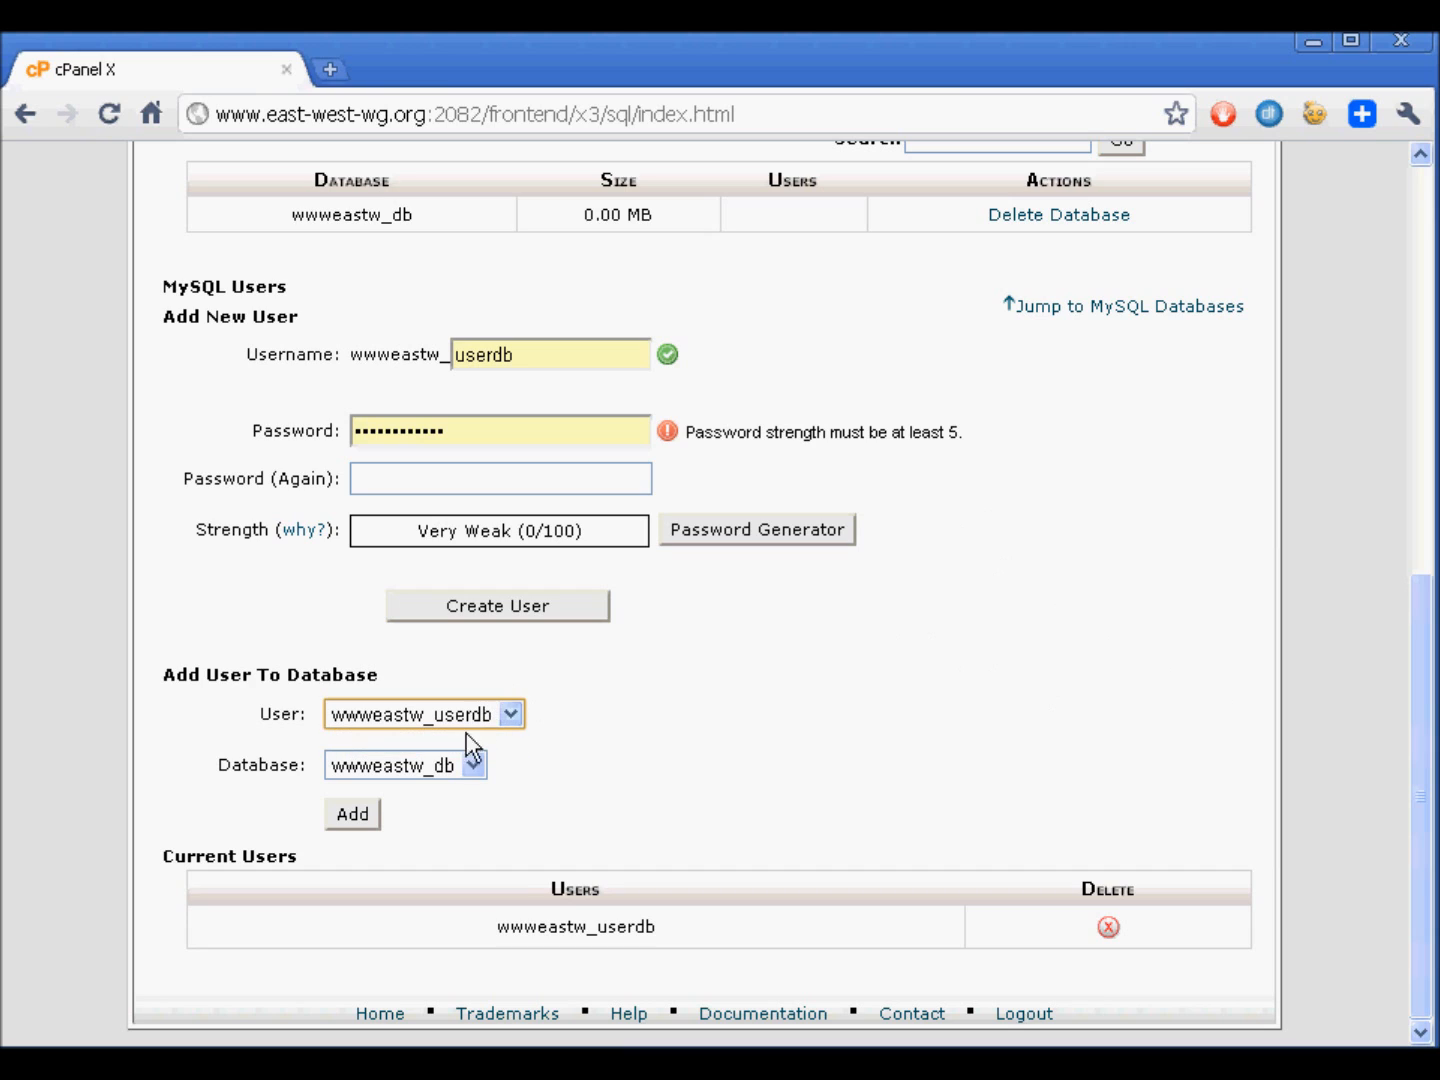
left_click(354, 813)
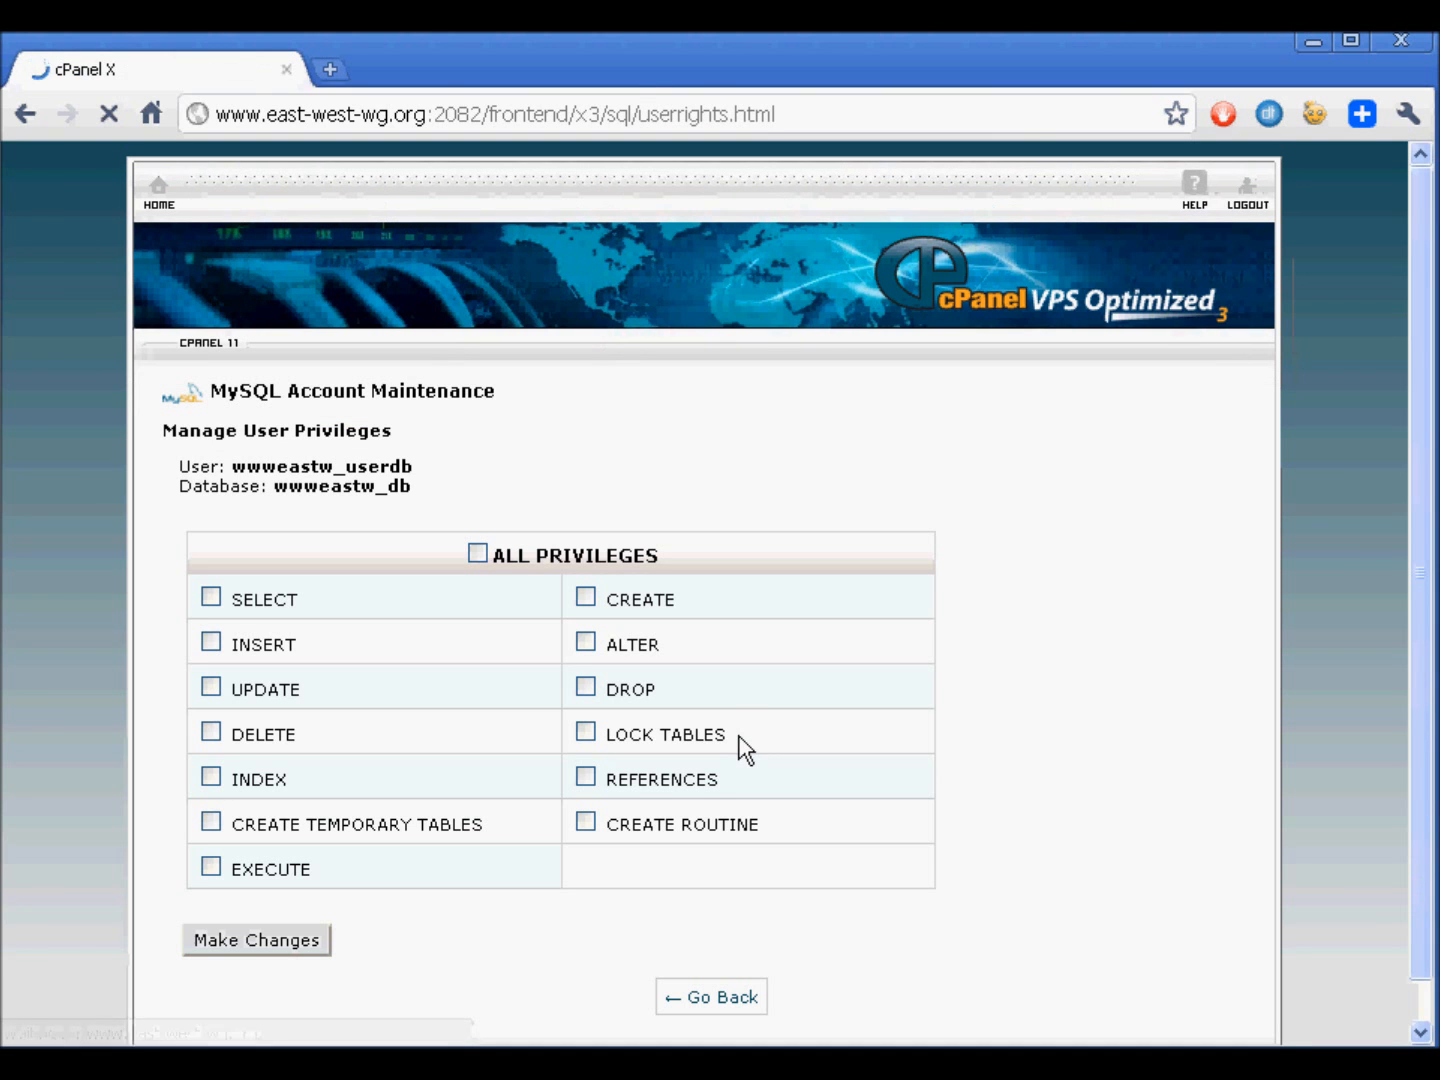
- Grant the database user ALL PRIVILEGES, apply the changes and return to the MySQL Databases page
left_click(478, 554)
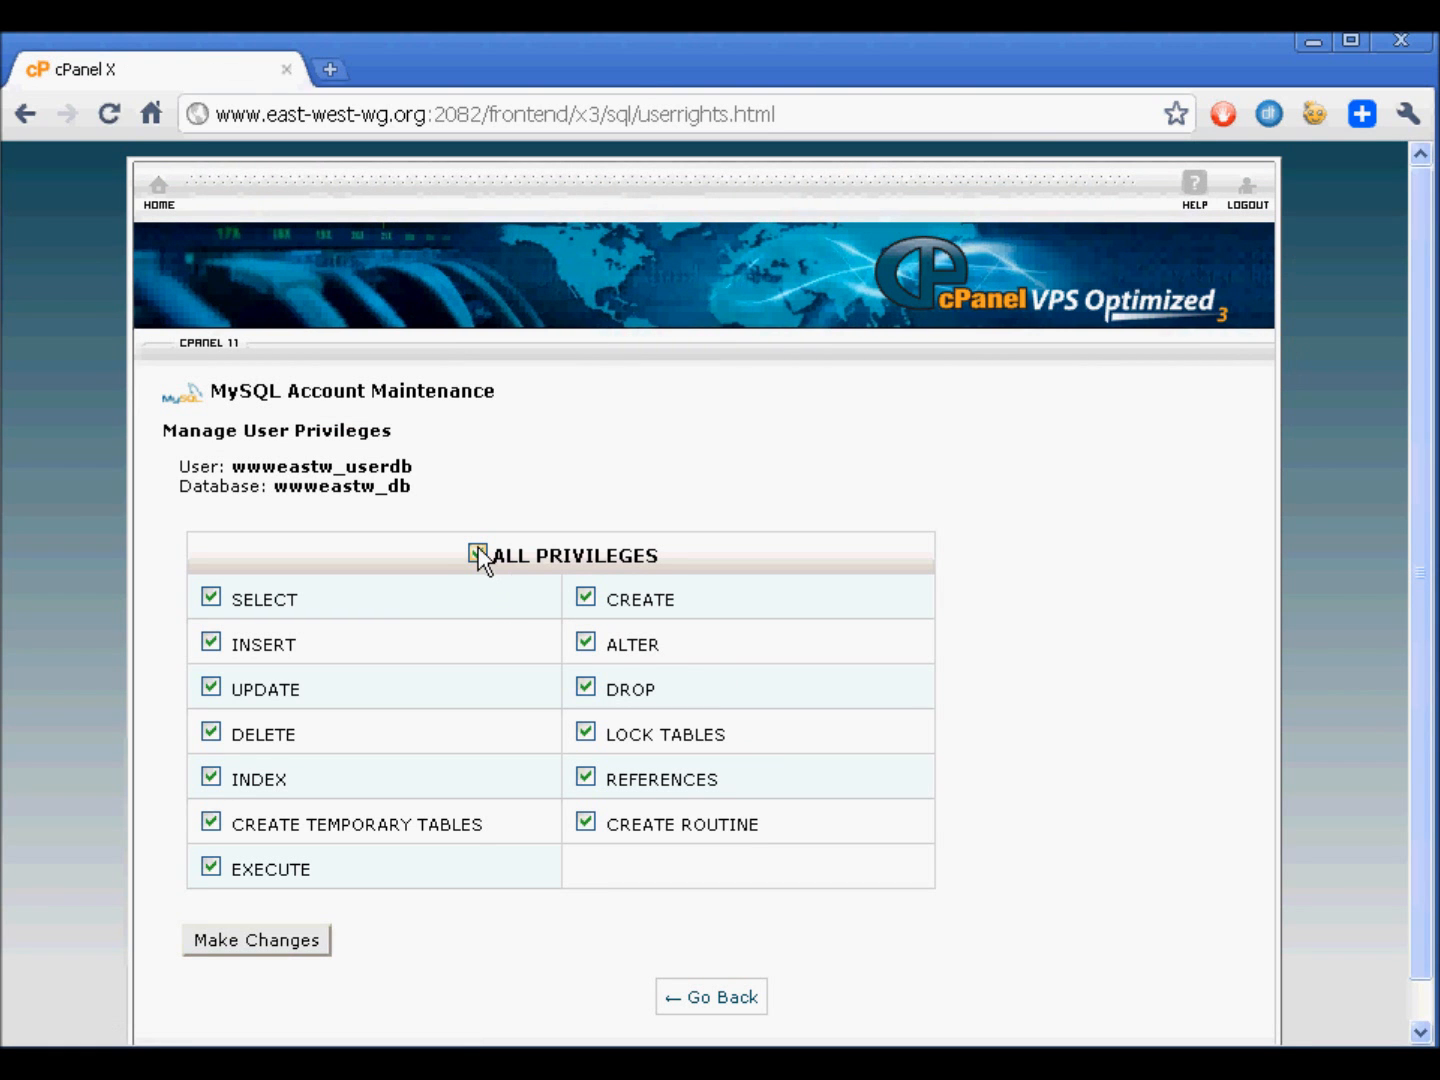
left_click(236, 939)
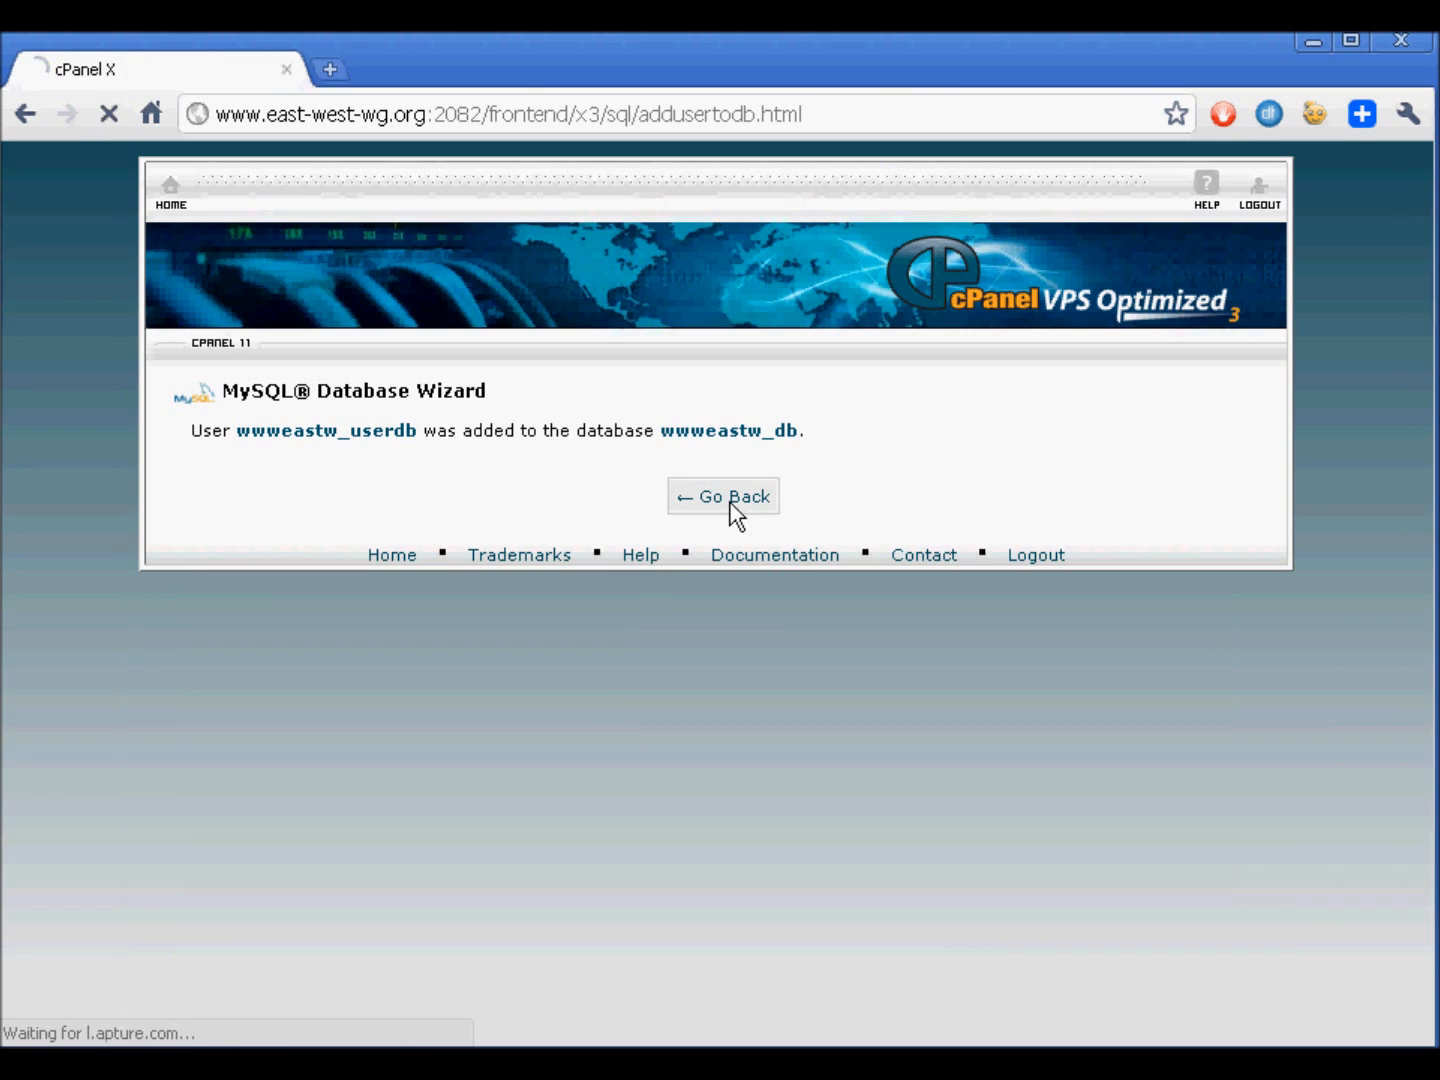
left_click(734, 499)
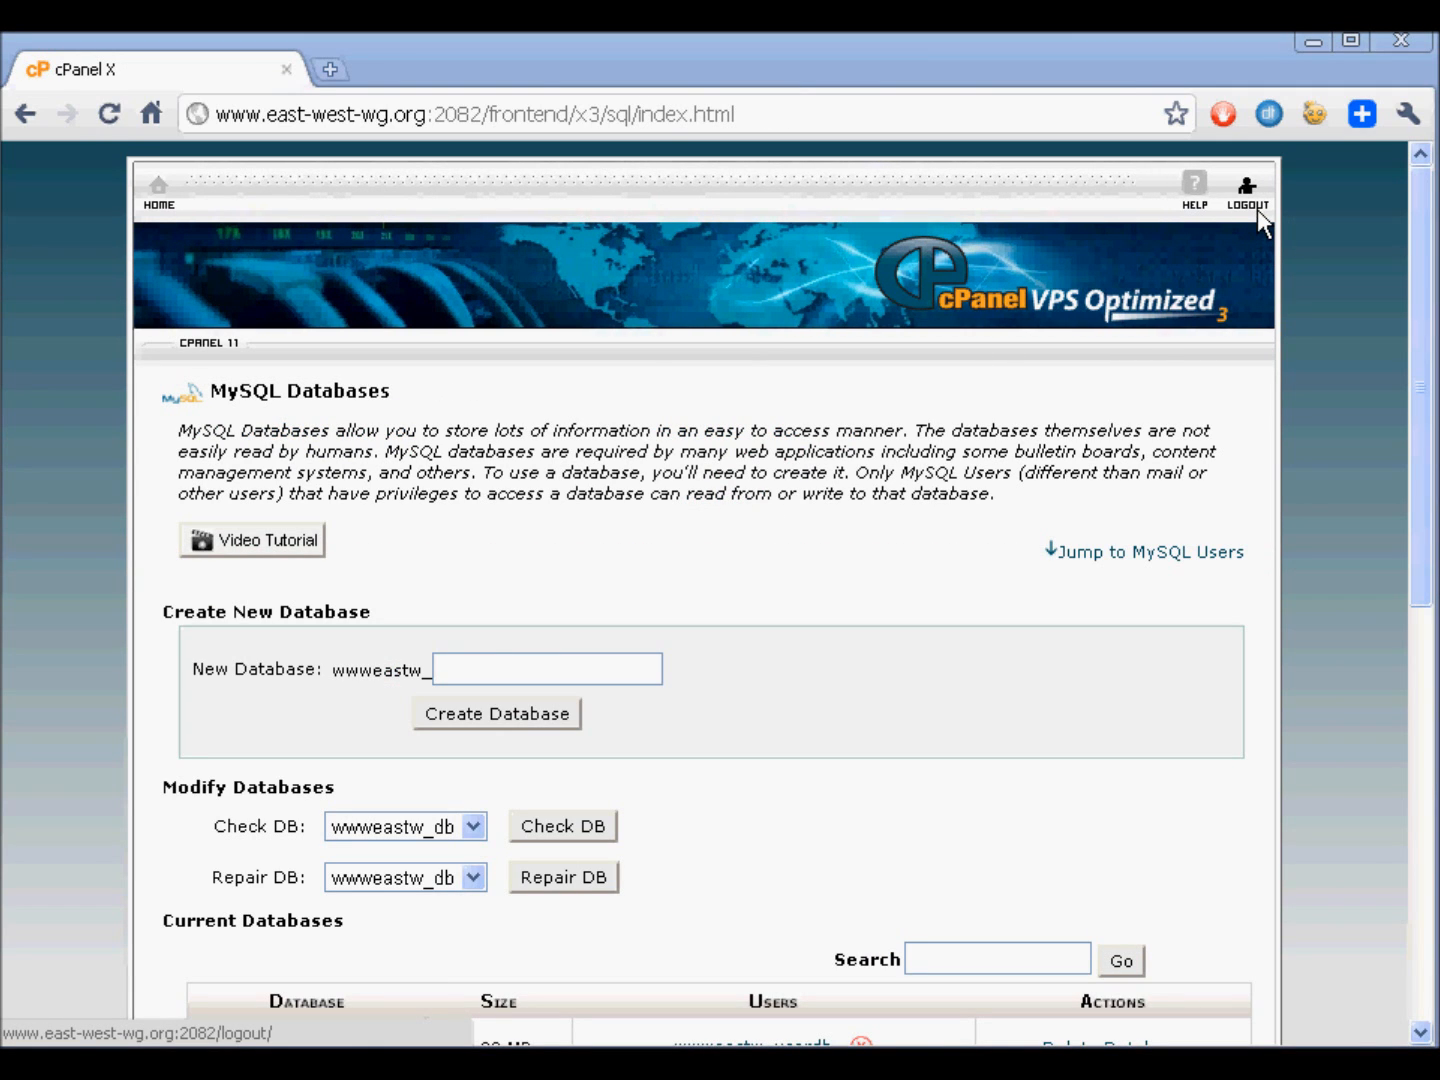
- Log out of cPanel and close the browser window
left_click(1257, 209)
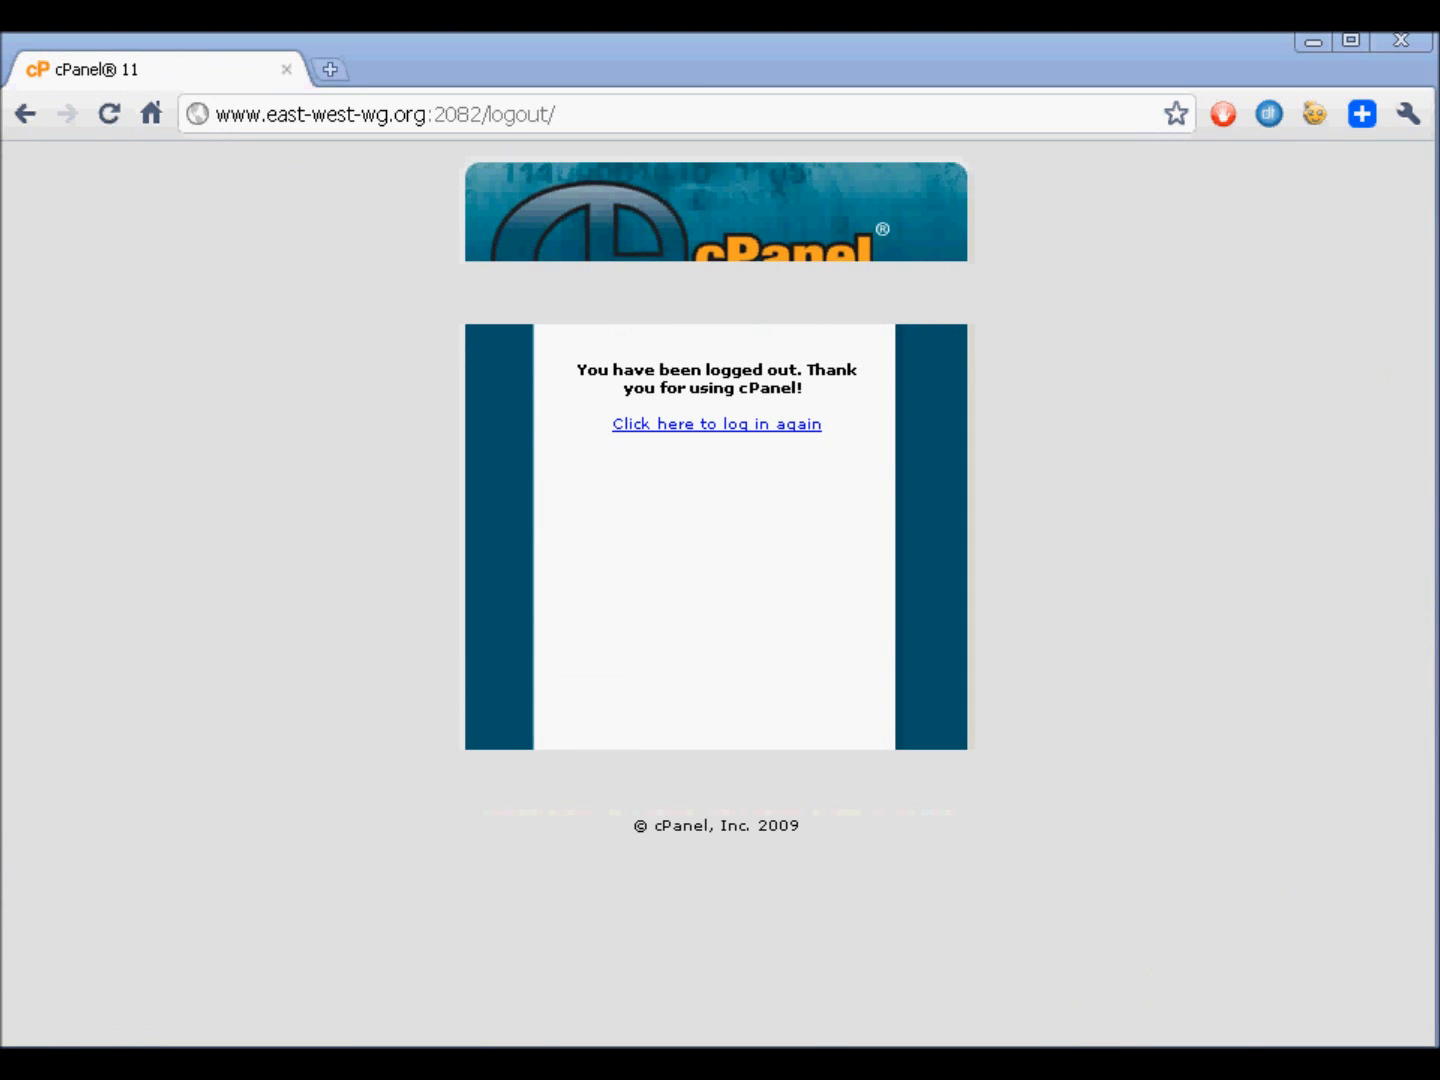
left_click(1411, 41)
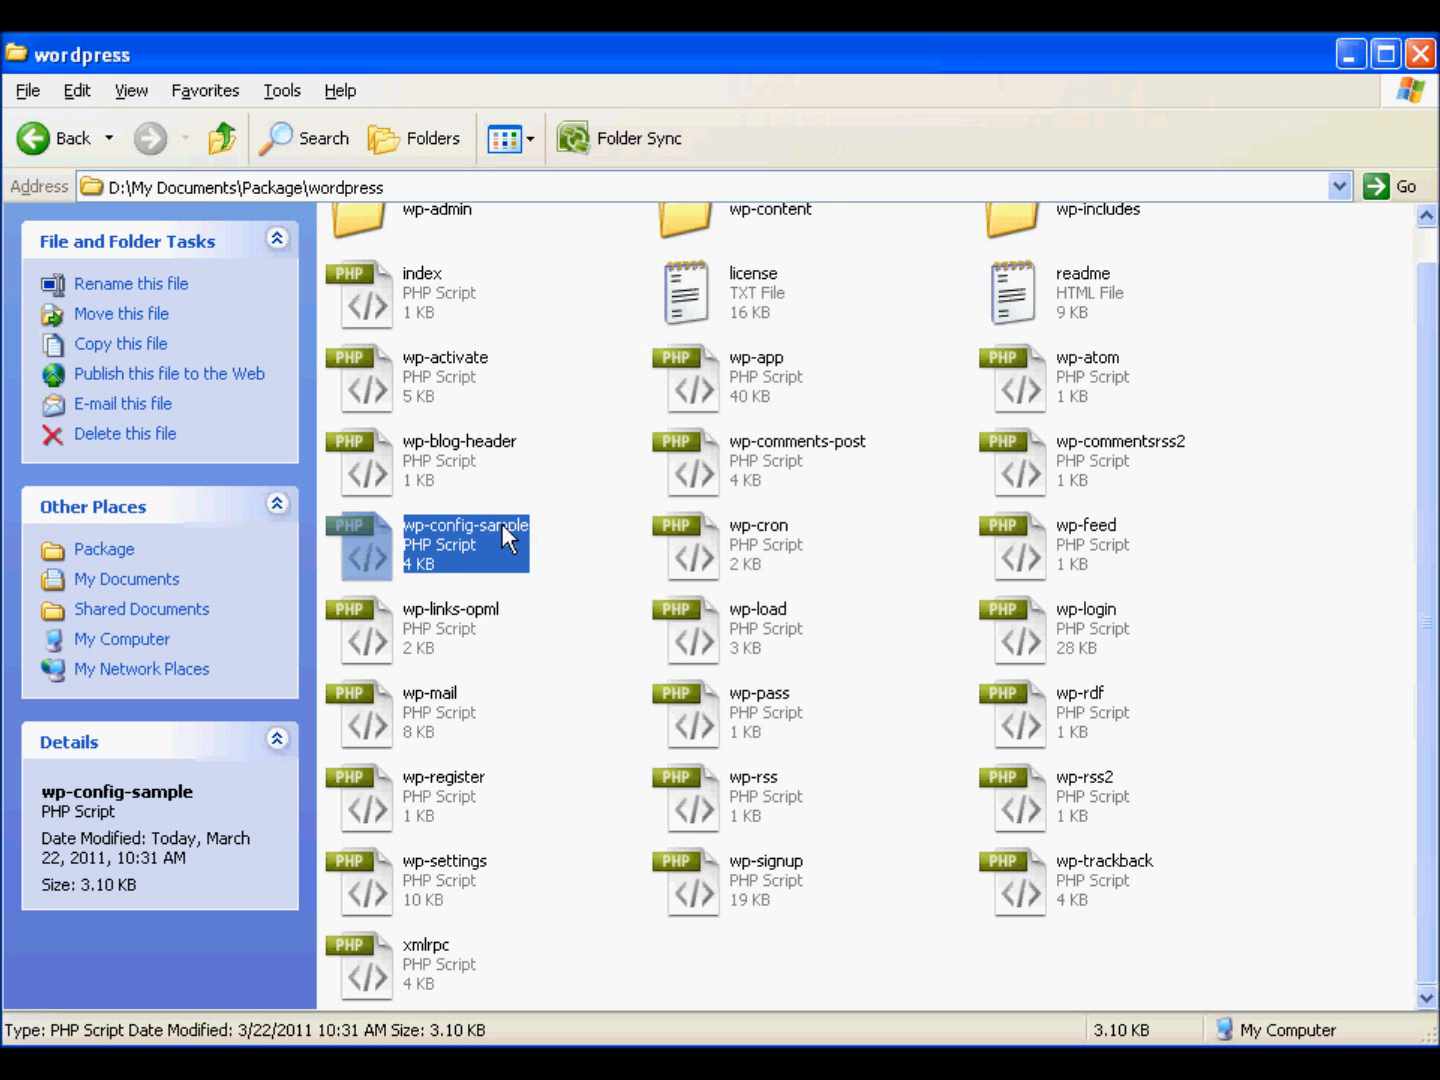
- Rename the file wp-config-sample in the wordpress folder as wp-config
right_click(502, 525)
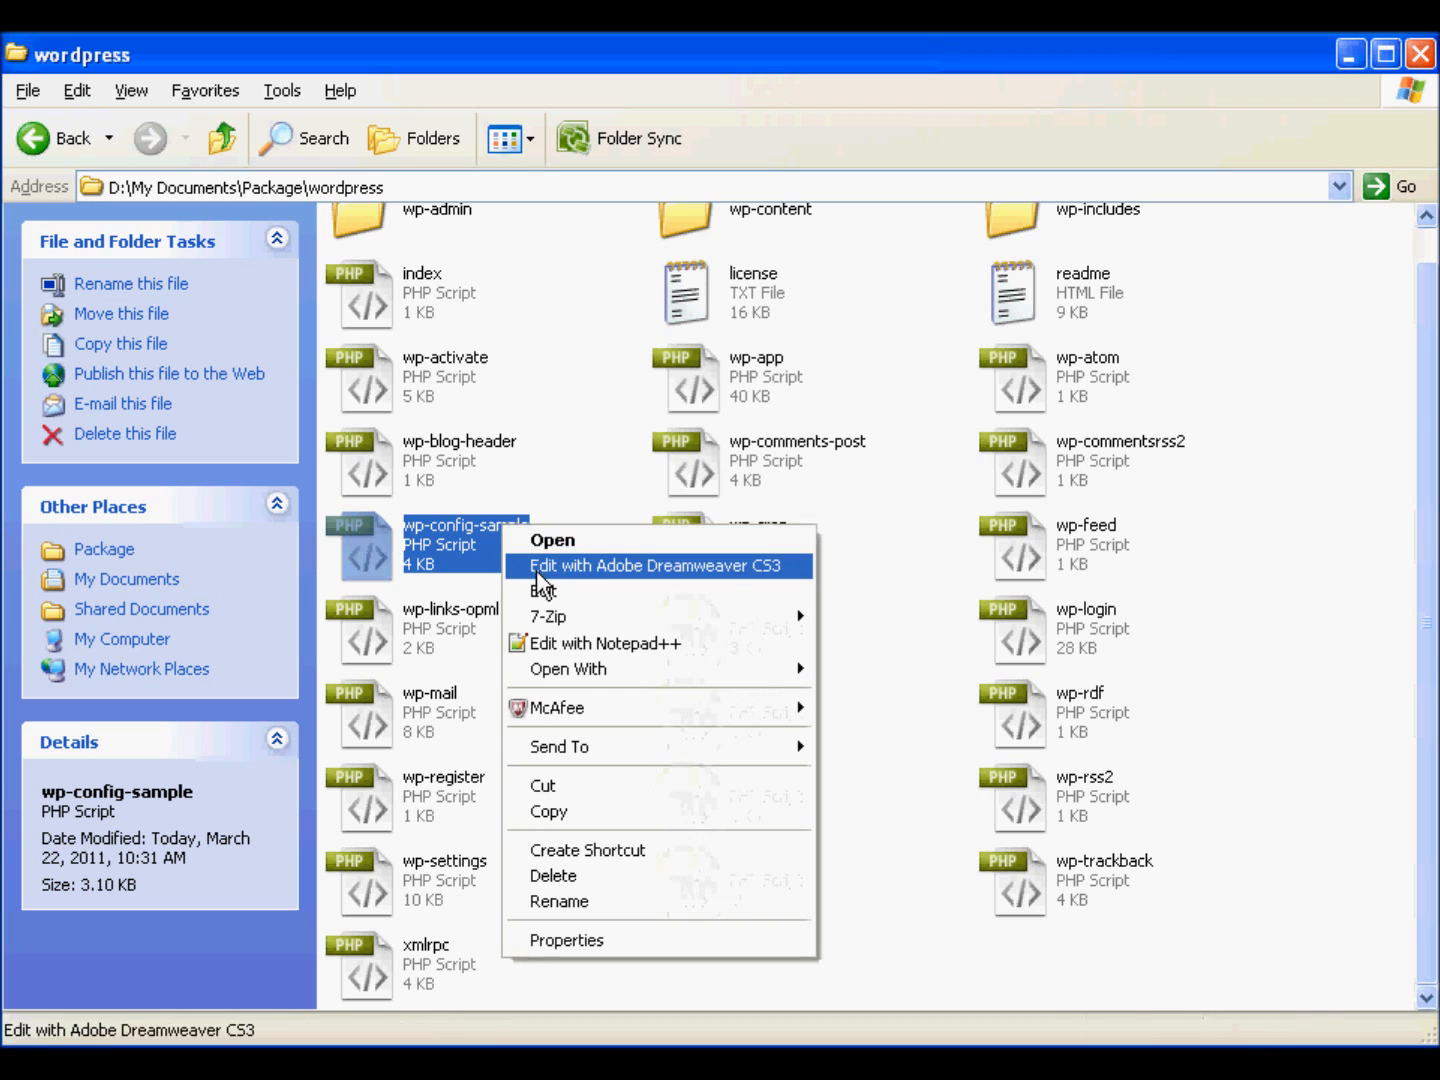
left_click(560, 894)
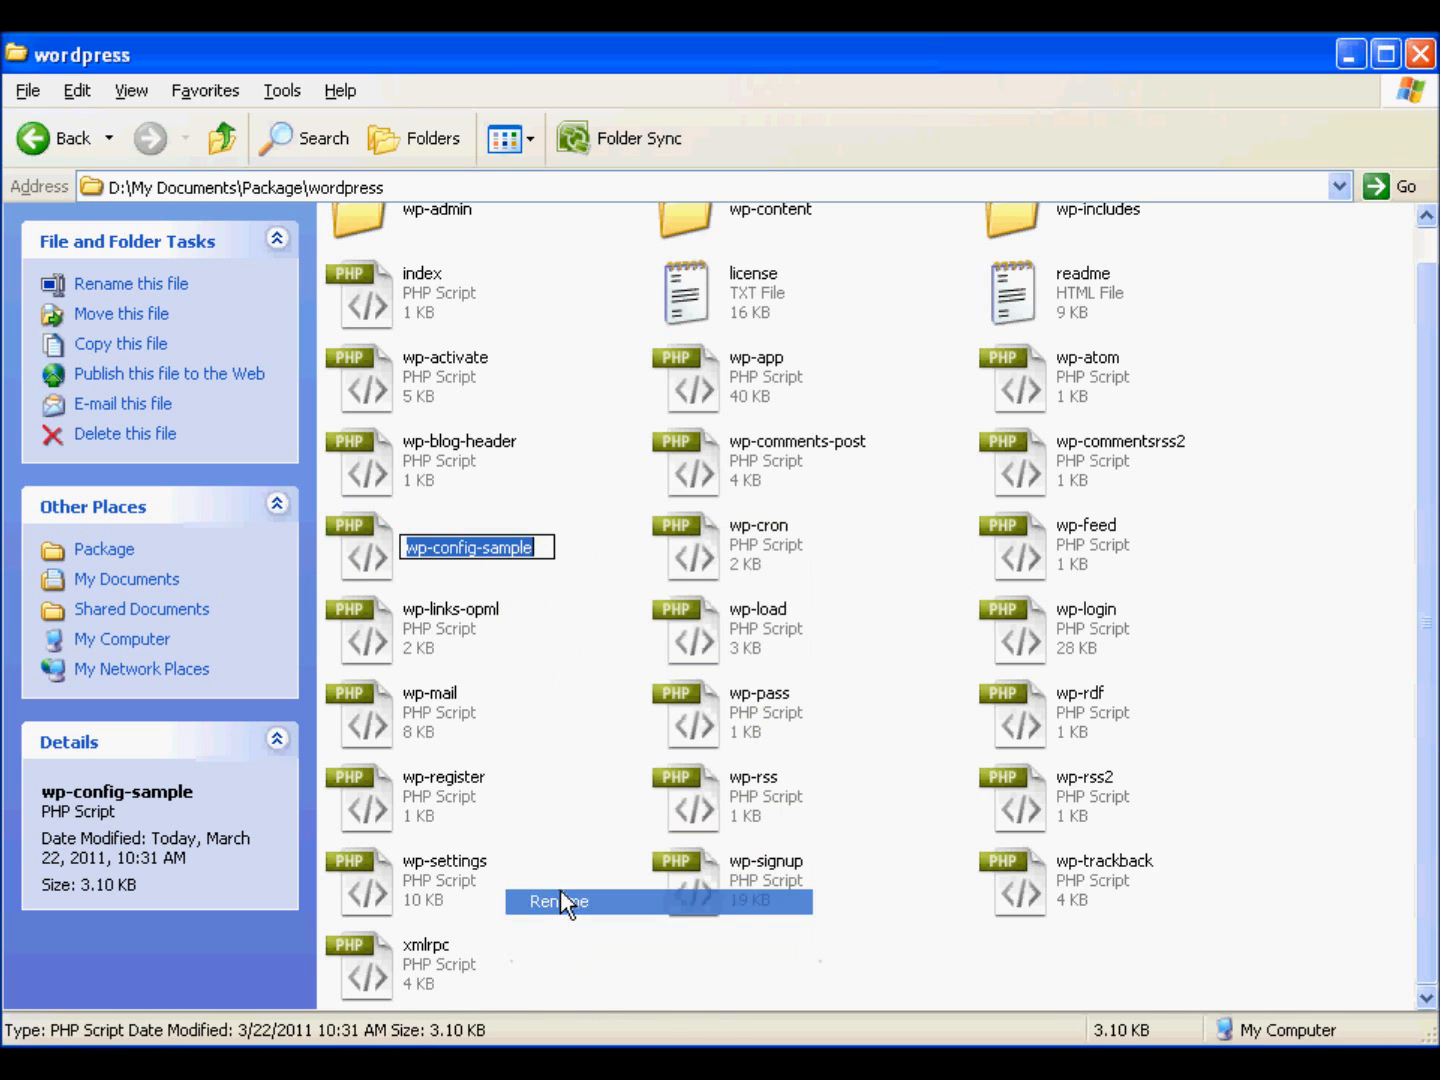
key("Right")
key("BackSpace")
key("BackSpace")
key("BackSpace")
key("BackSpace")
key("BackSpace")
key("BackSpace")
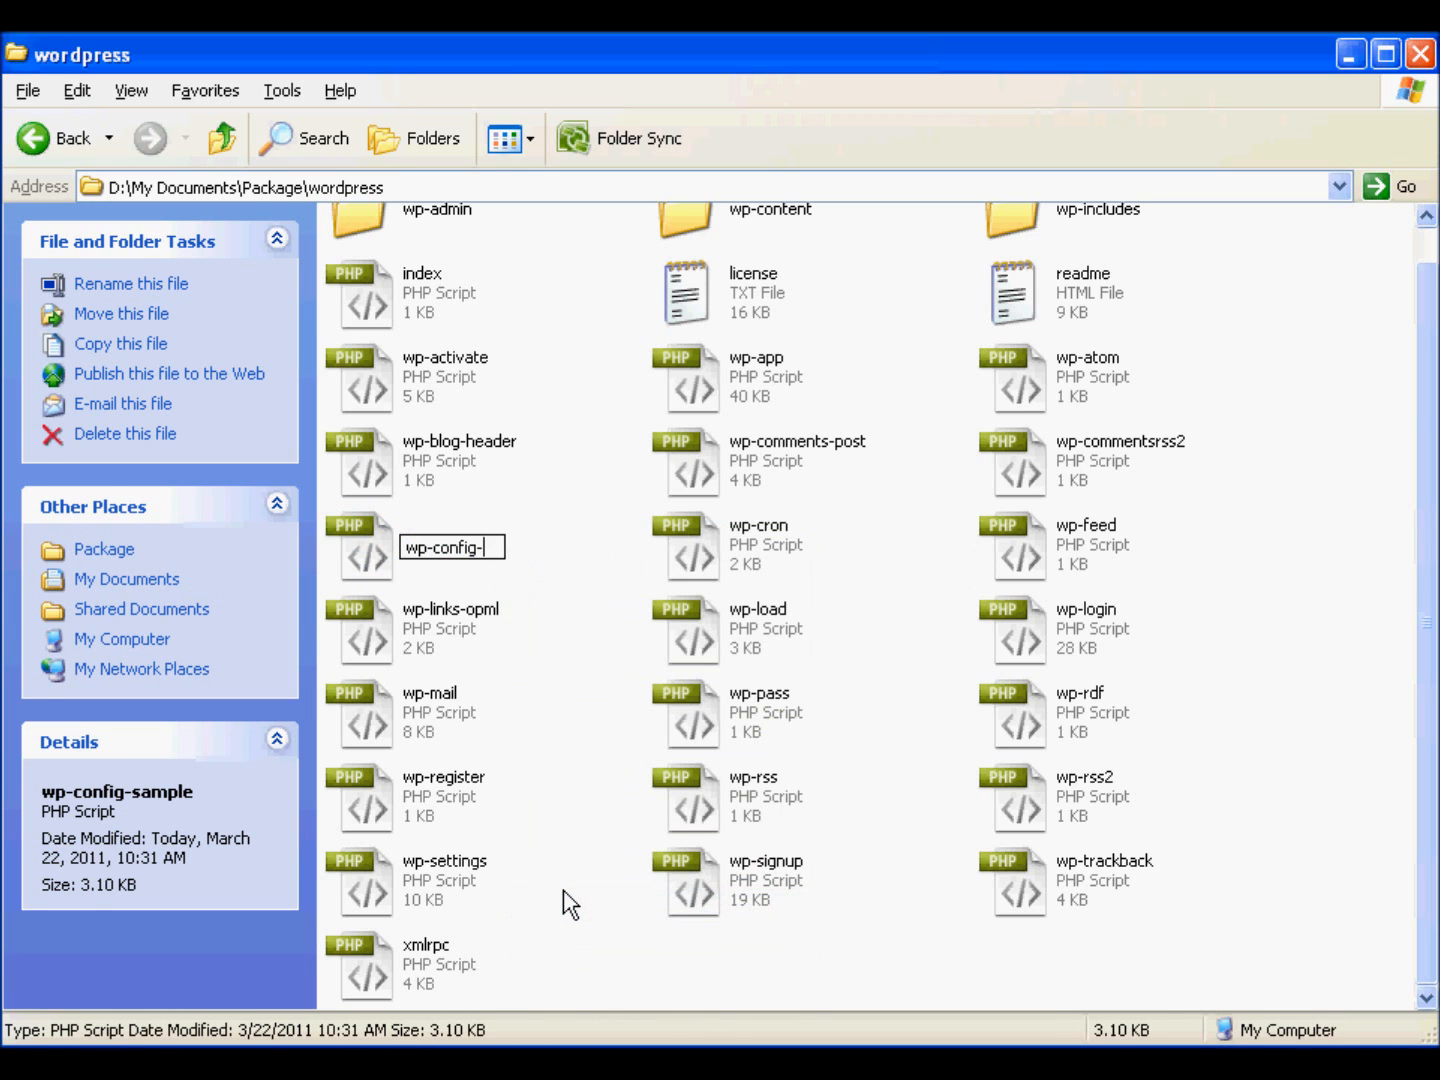
- Edit wp-config in Notepad++, setting DB_NAME to wwweastw_db, DB_USER to wwweastw_userdb and DB_PASSWORD to the database user's password
right_click(436, 566)
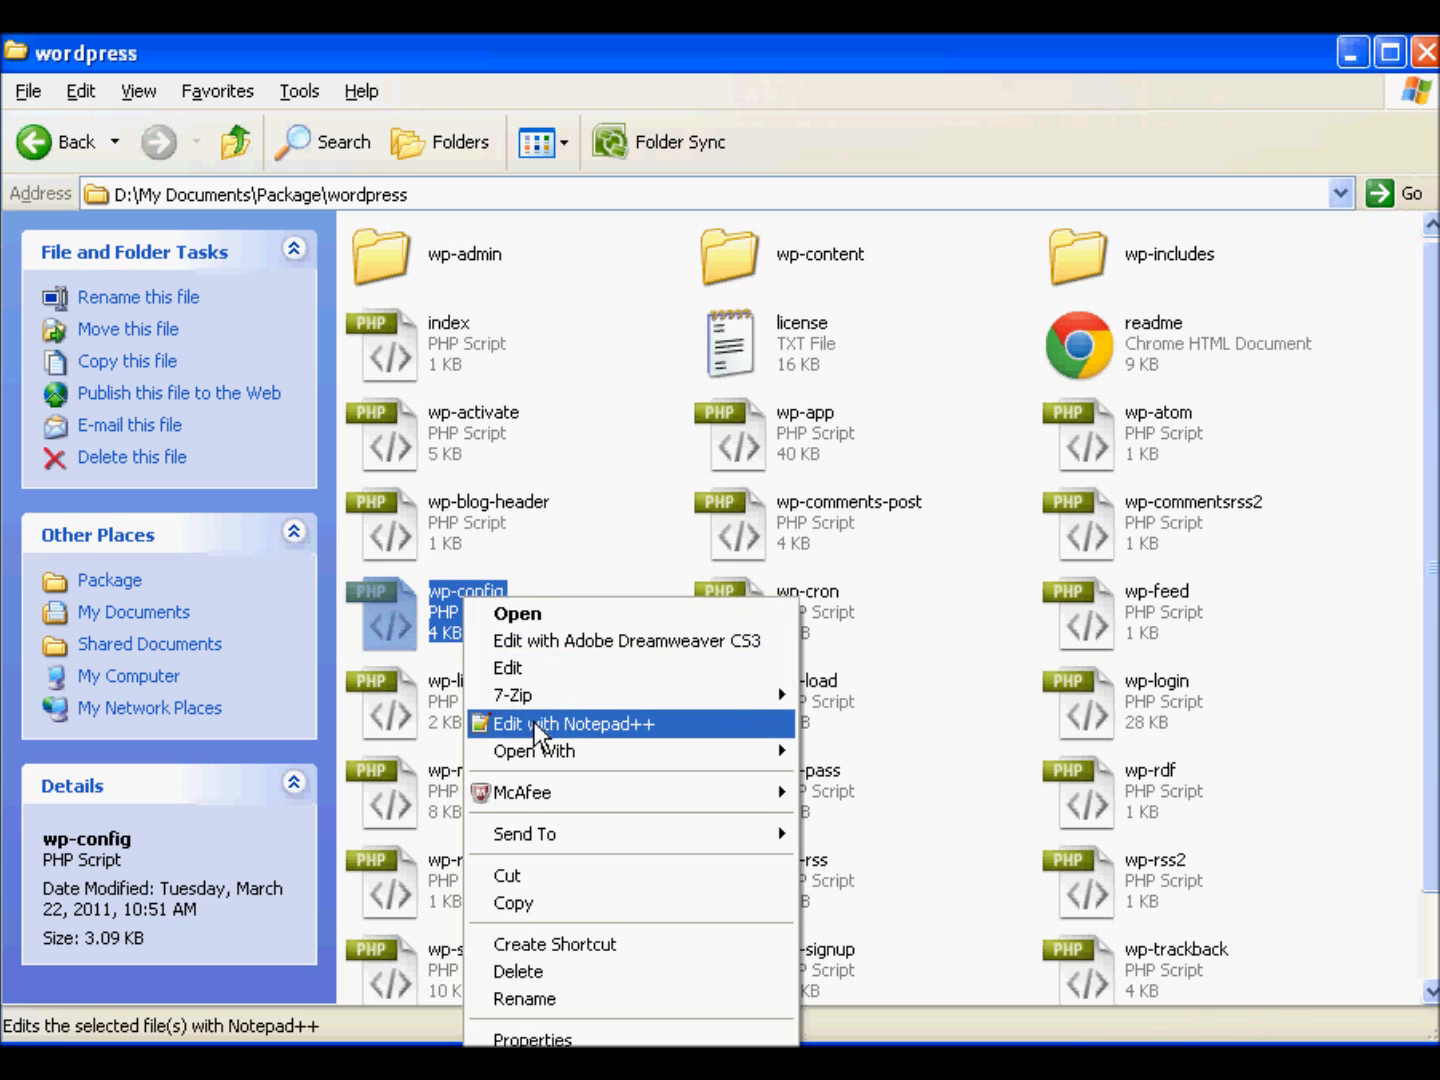
left_click(538, 724)
double_click(575, 566)
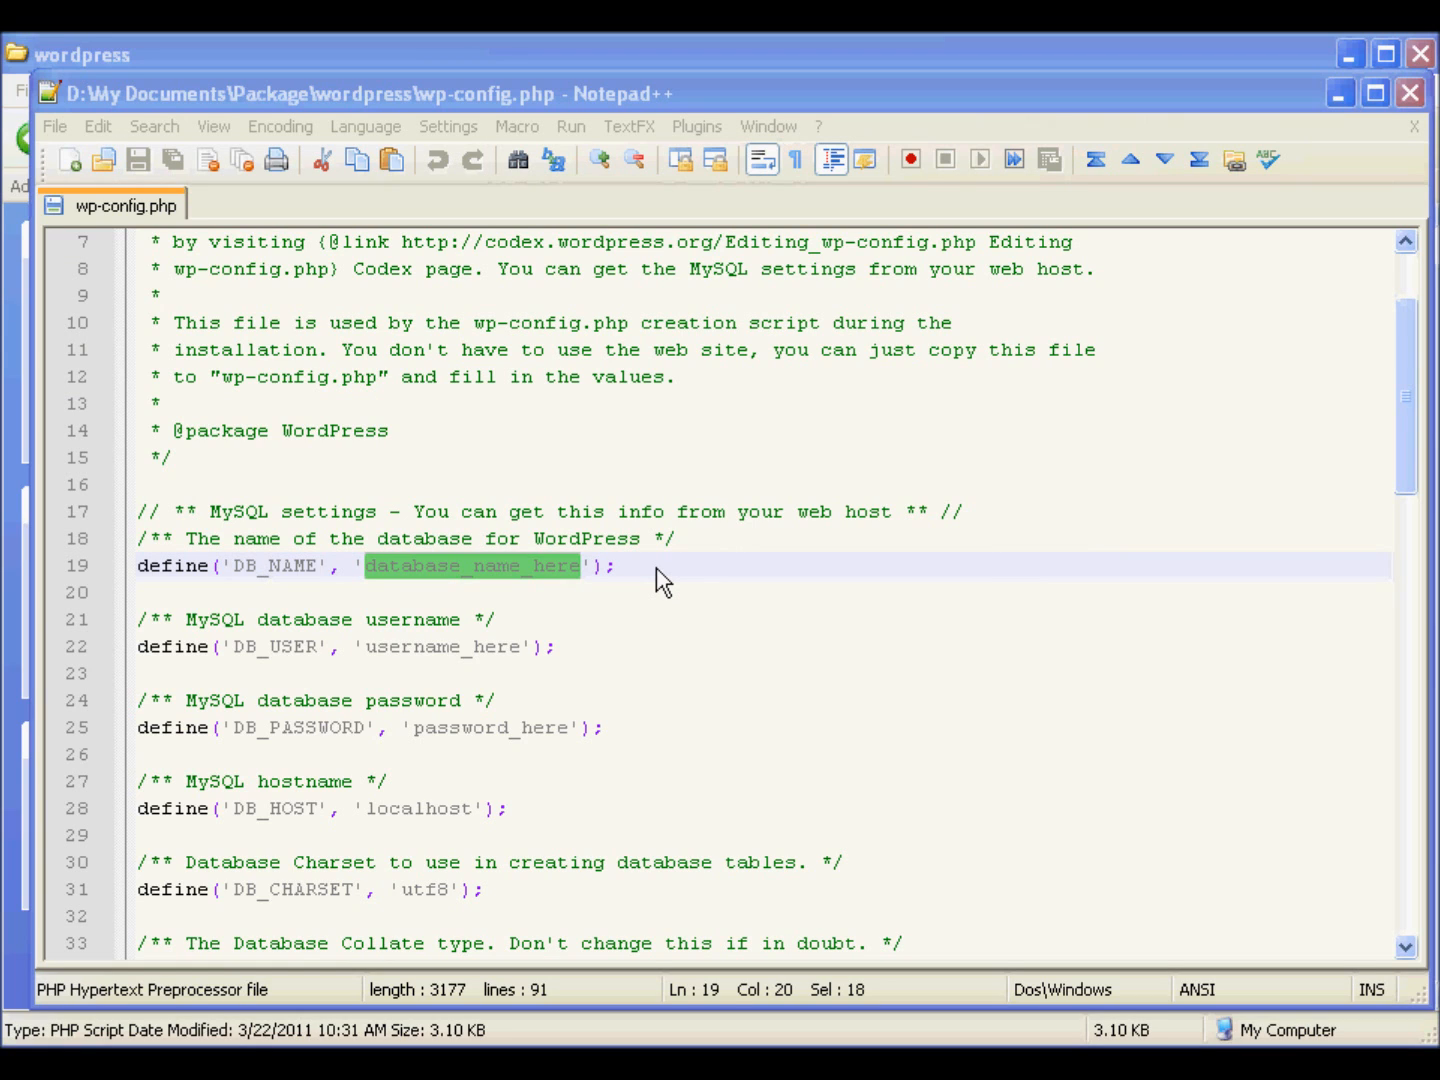
left_click(558, 567)
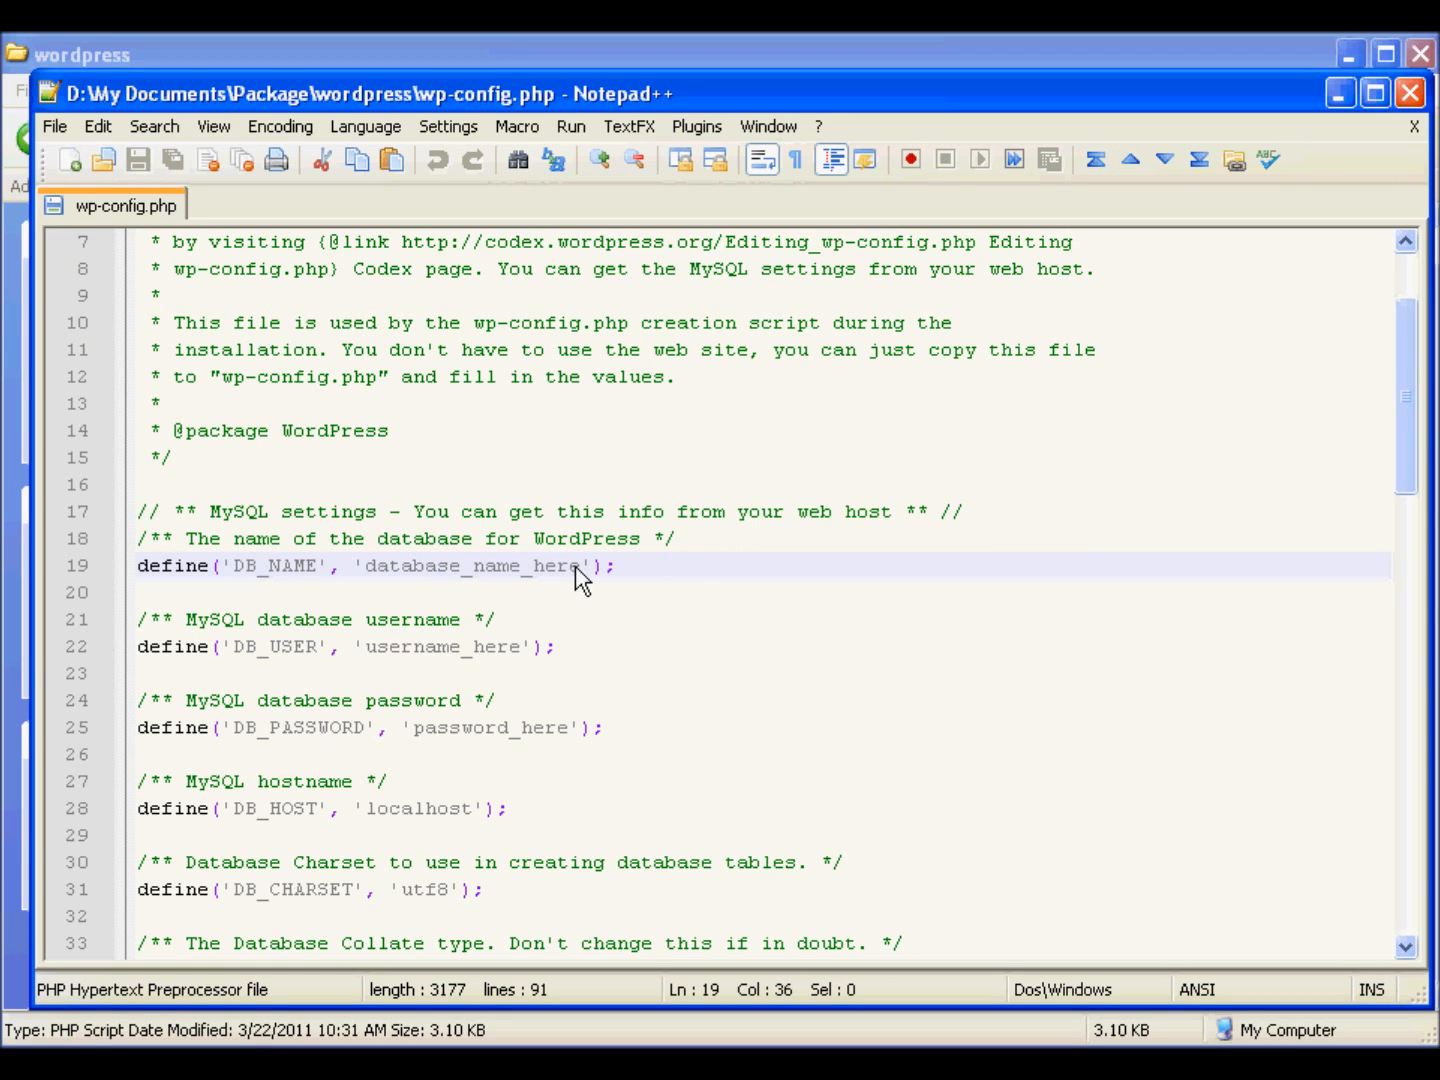
left_click_drag(575, 566, 507, 561)
left_click(508, 561)
key("ctrl+Right")
key("ctrl+Right")
key("ctrl+Left")
double_click(509, 567)
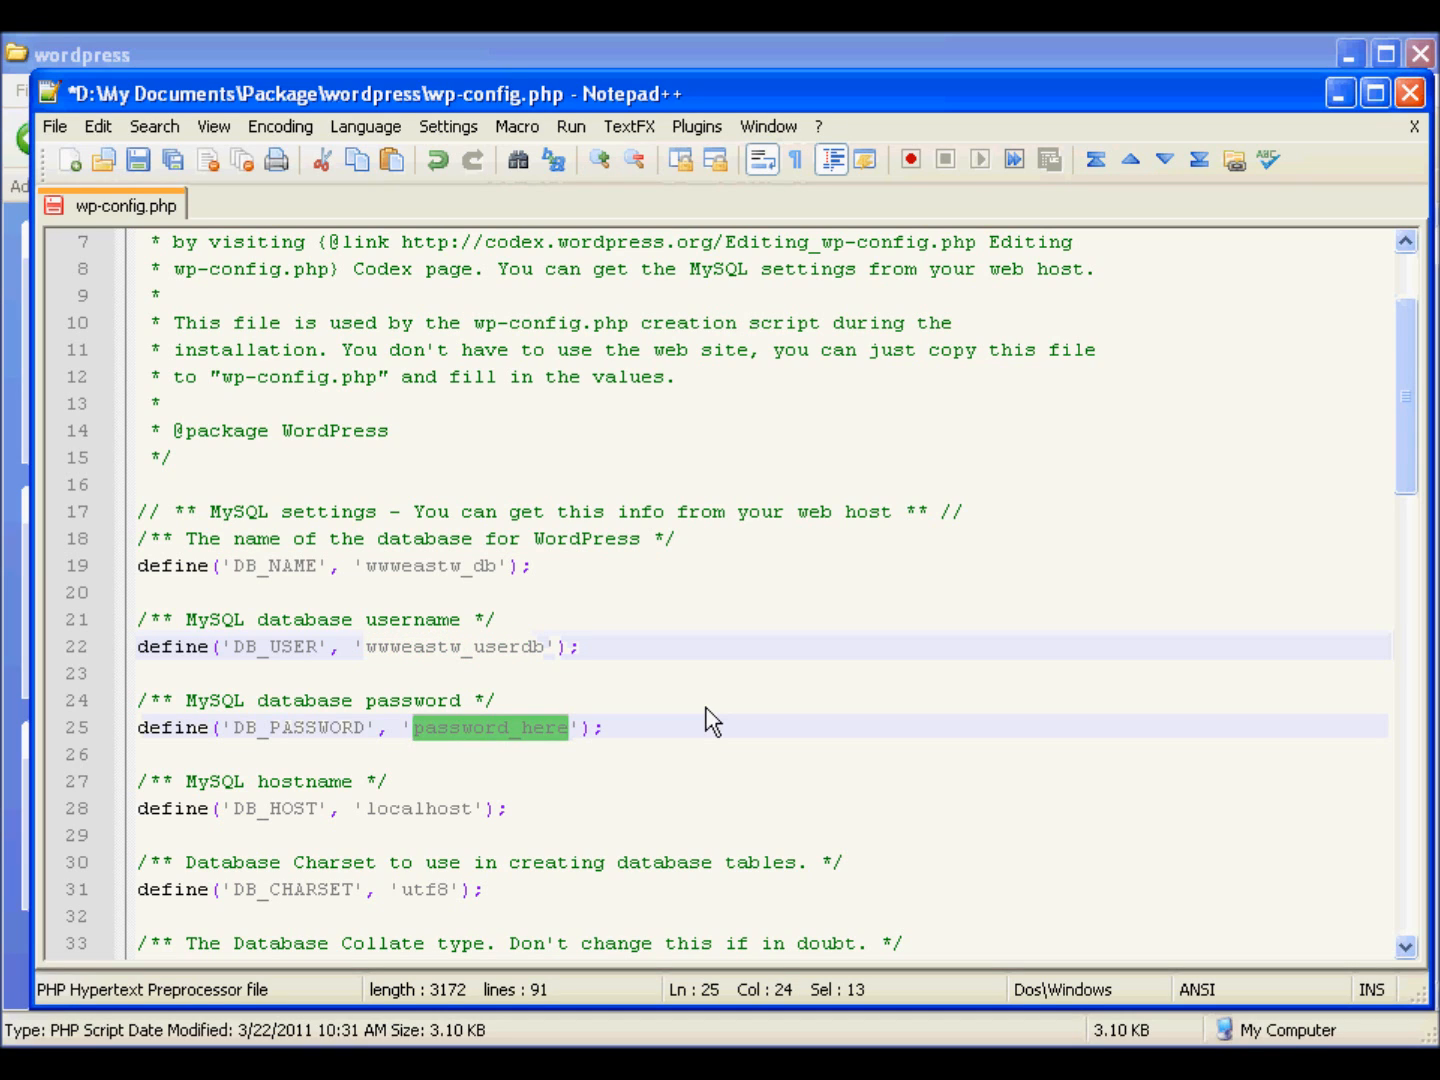
key("ctrl+v")
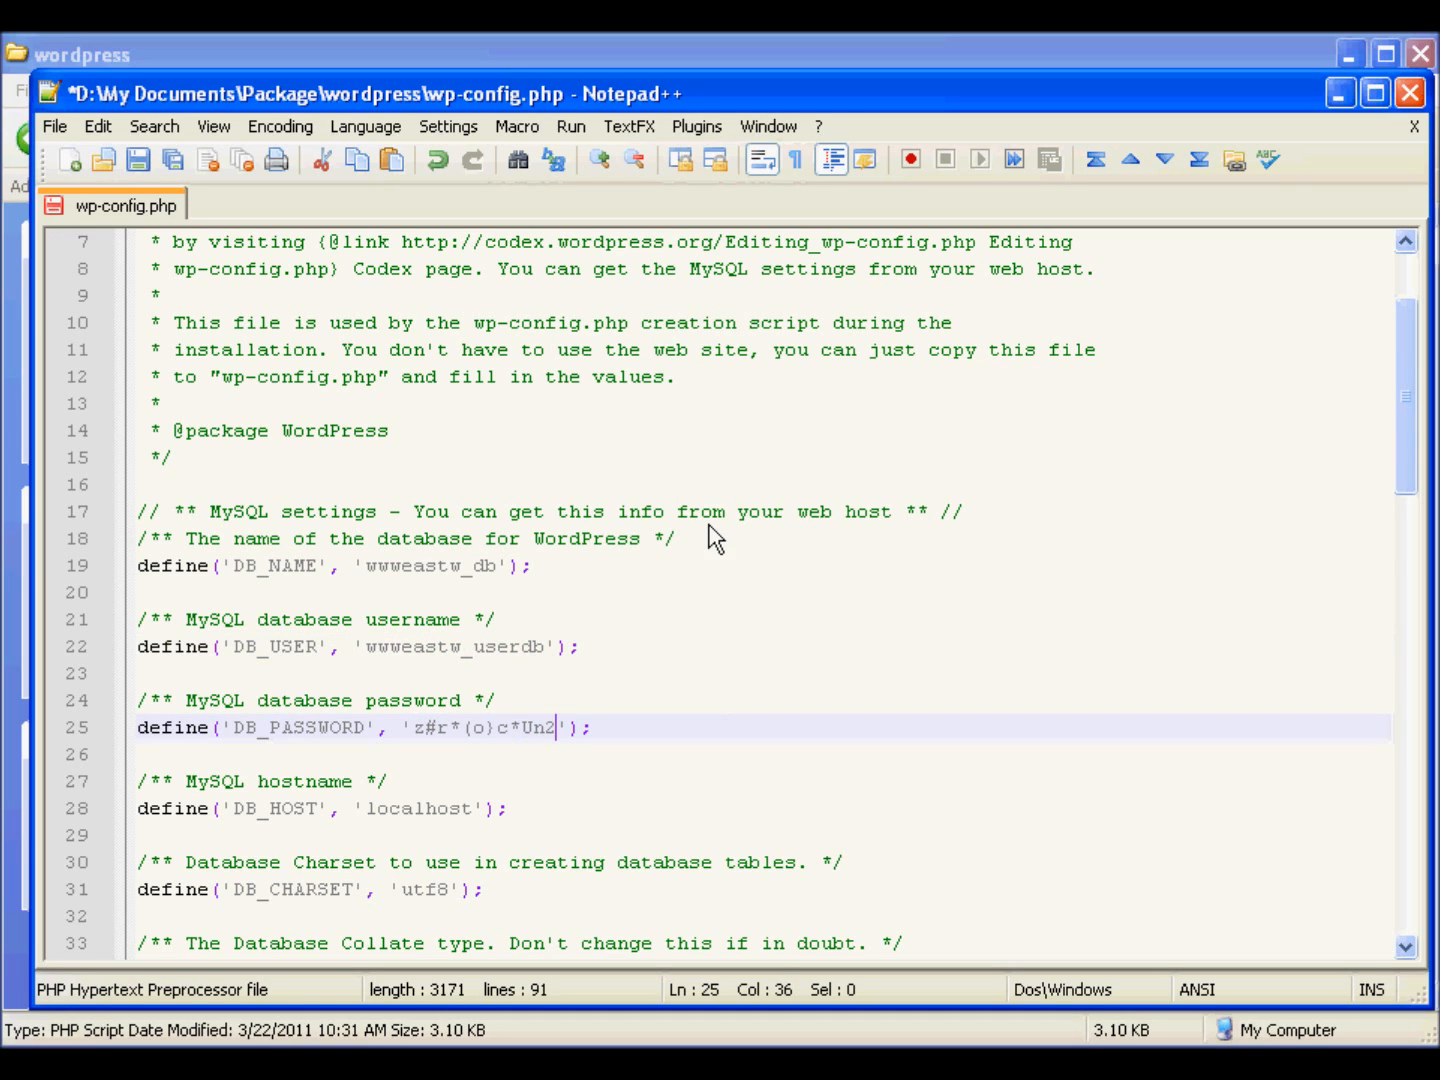
- Save and close wp-config.php, and exit Notepad++
left_click(54, 126)
left_click(91, 239)
left_click(60, 129)
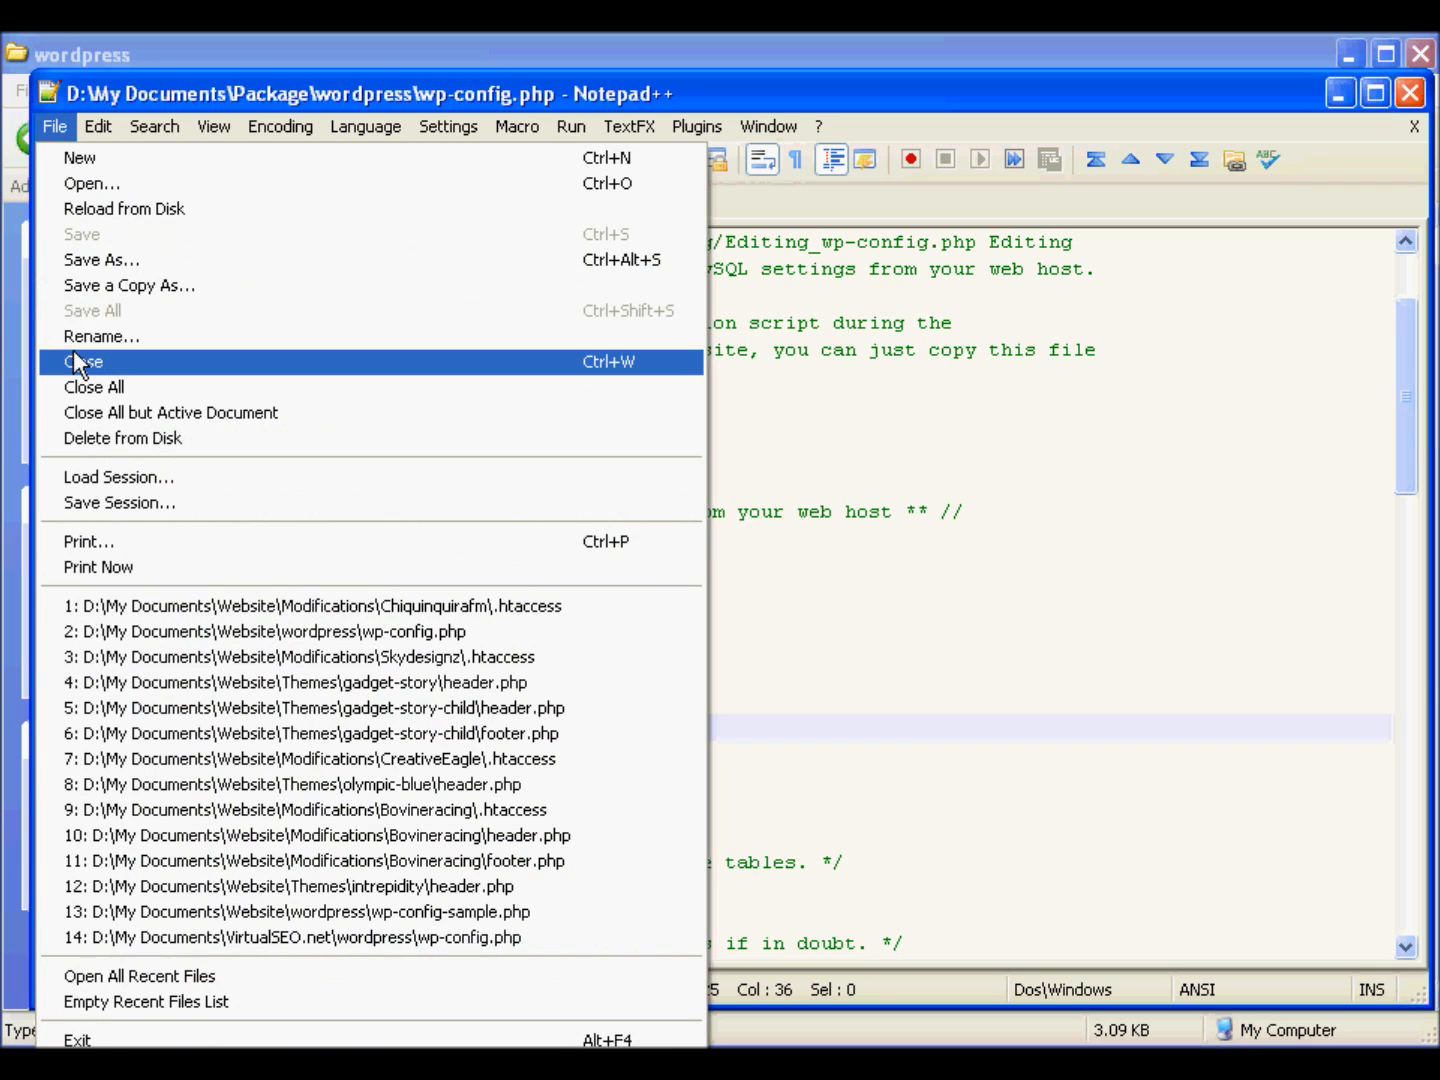
left_click(74, 355)
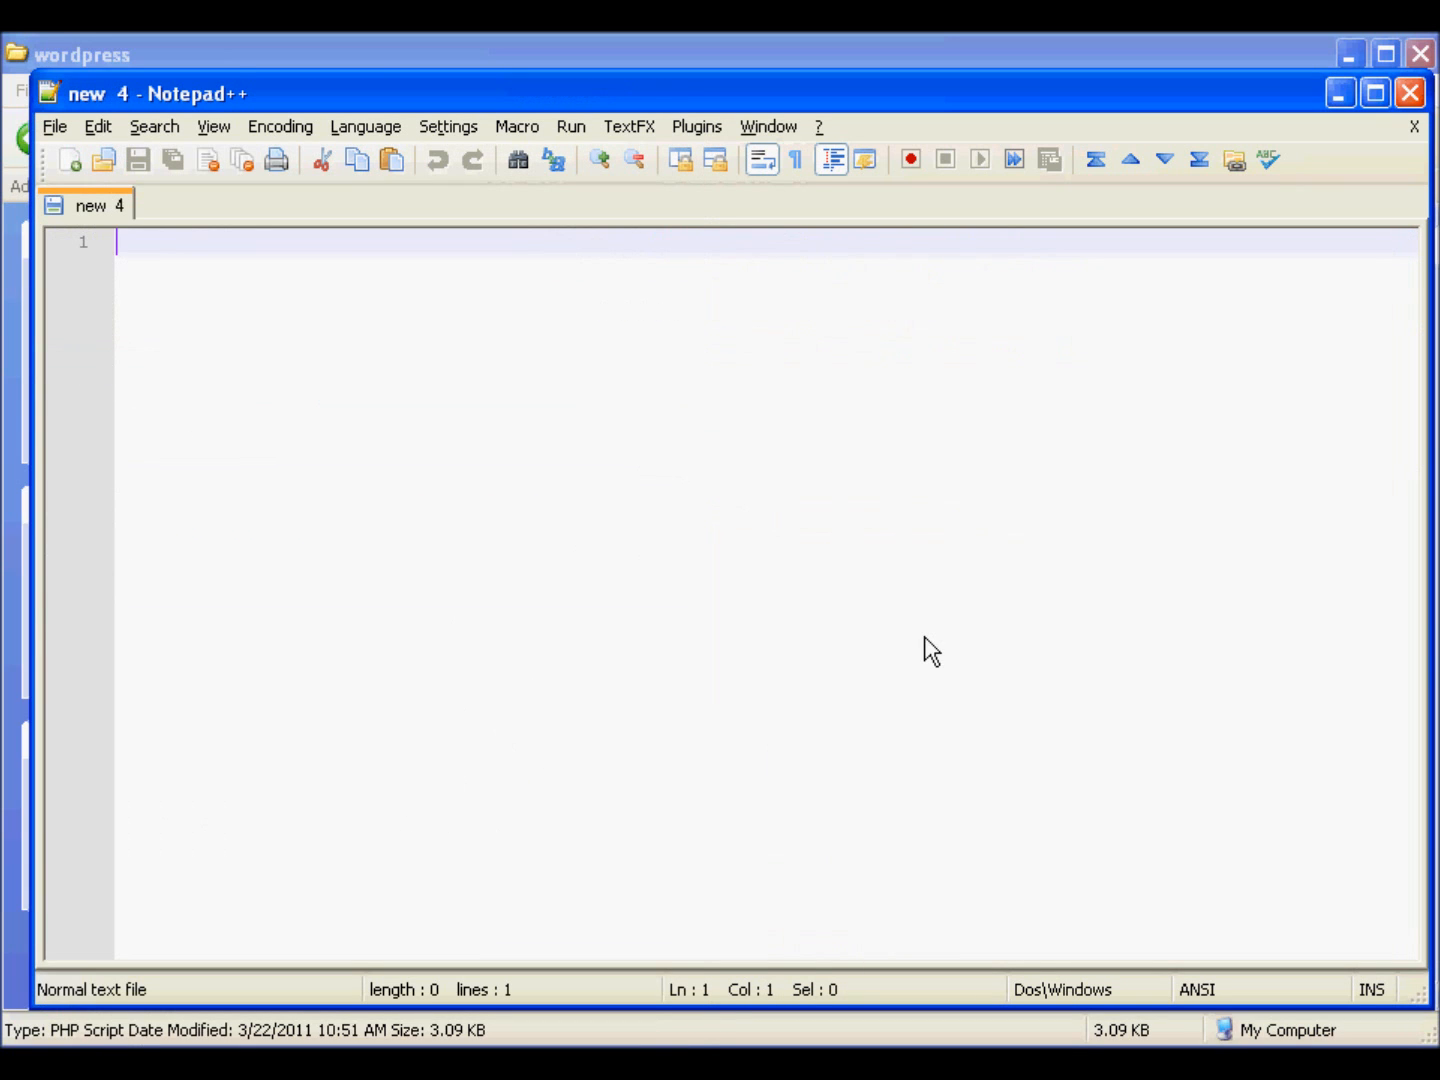
key("alt+f")
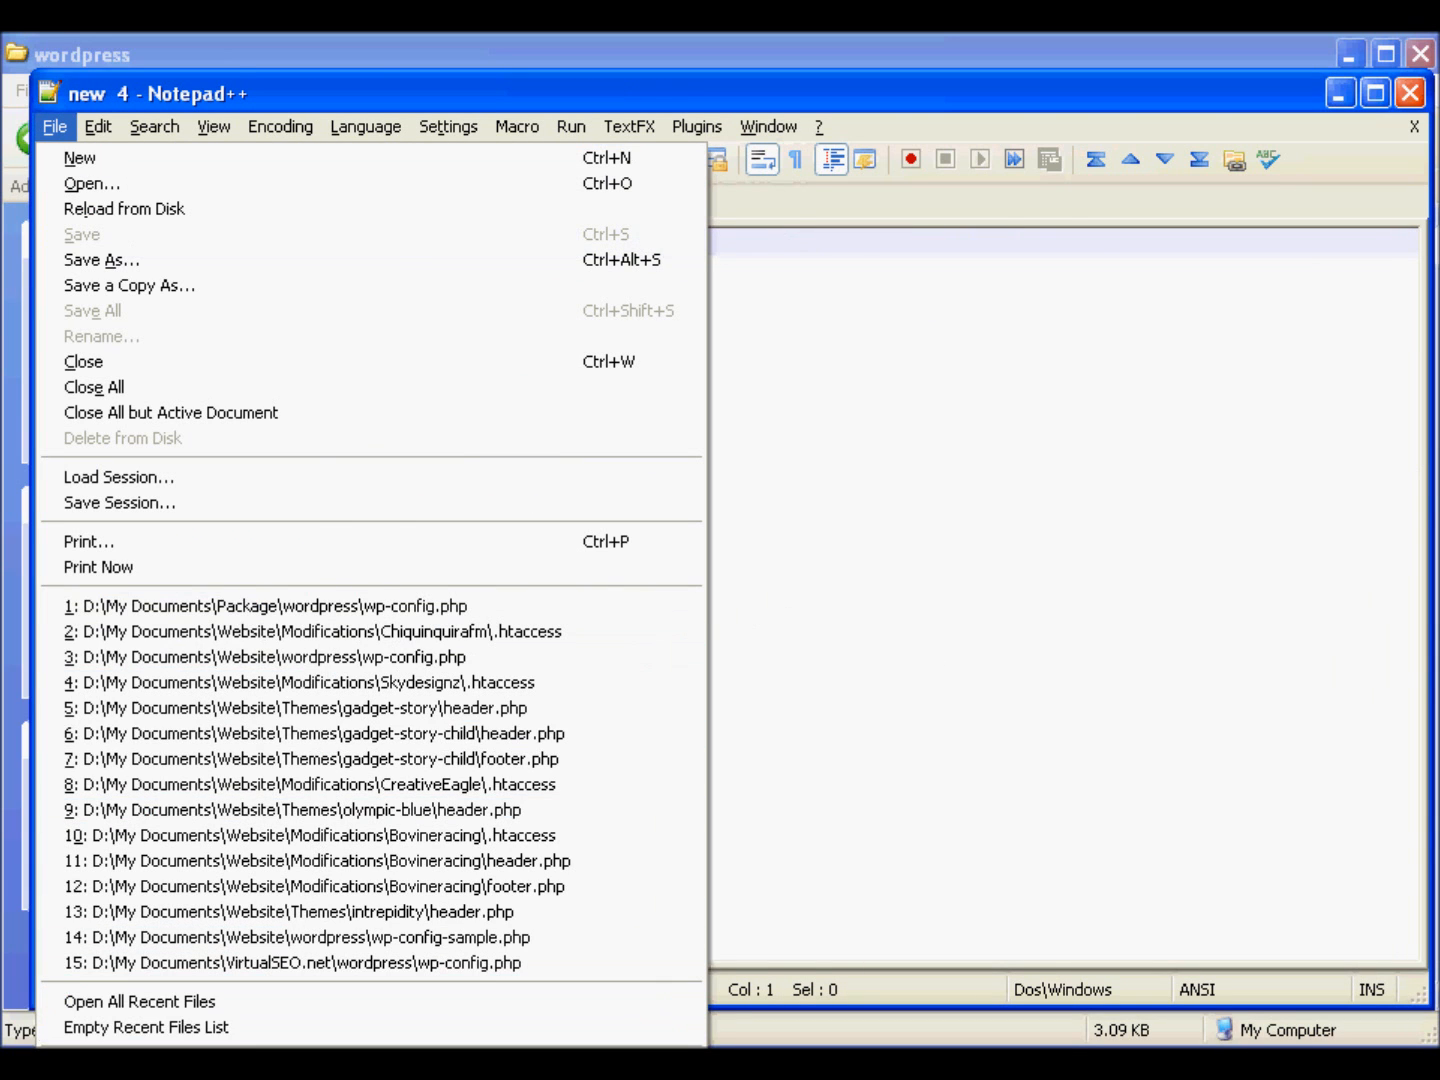
left_click(280, 1062)
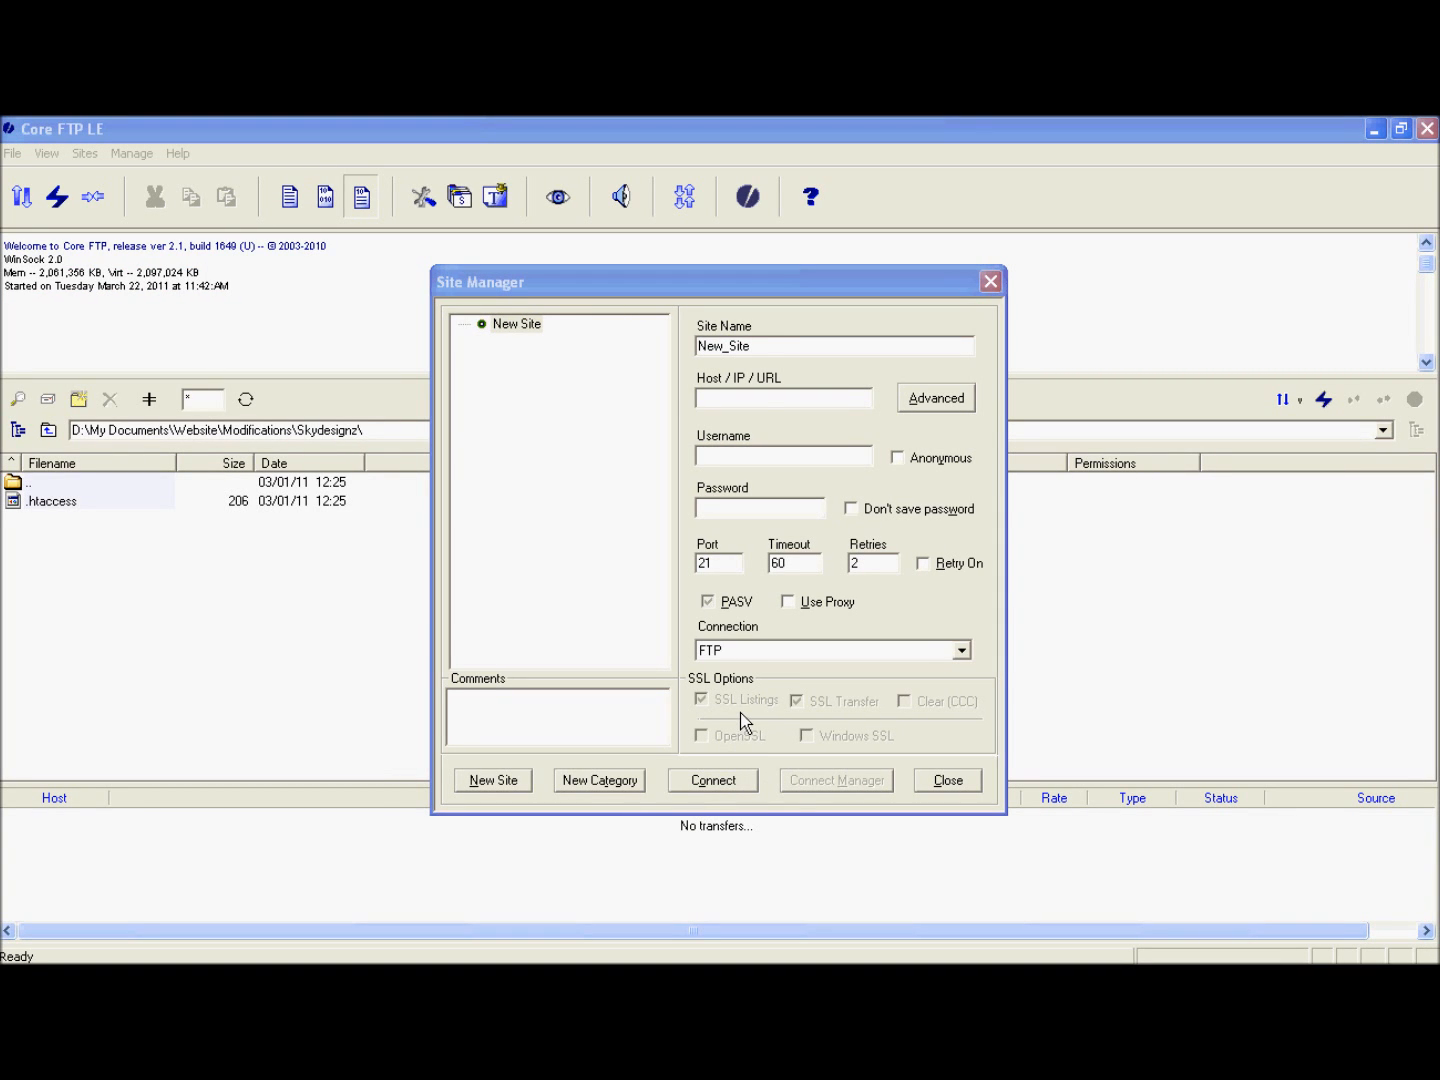
left_click_drag(759, 345, 694, 344)
type("eastwest")
key("Tab")
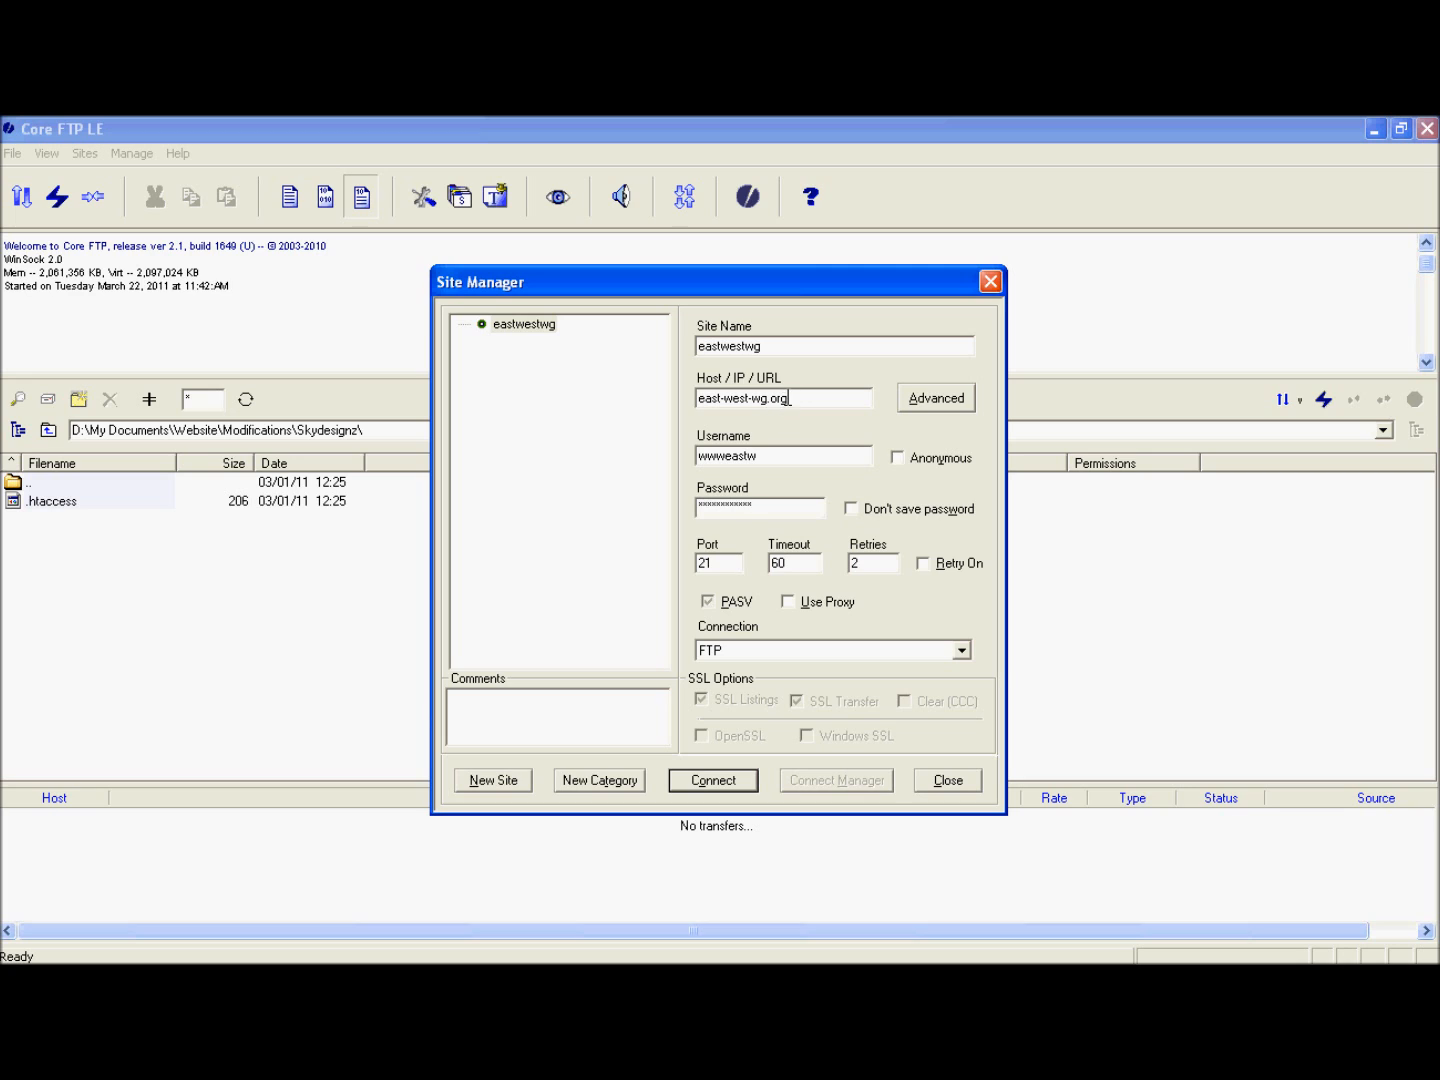
left_click(698, 398)
type("www.")
left_click(728, 784)
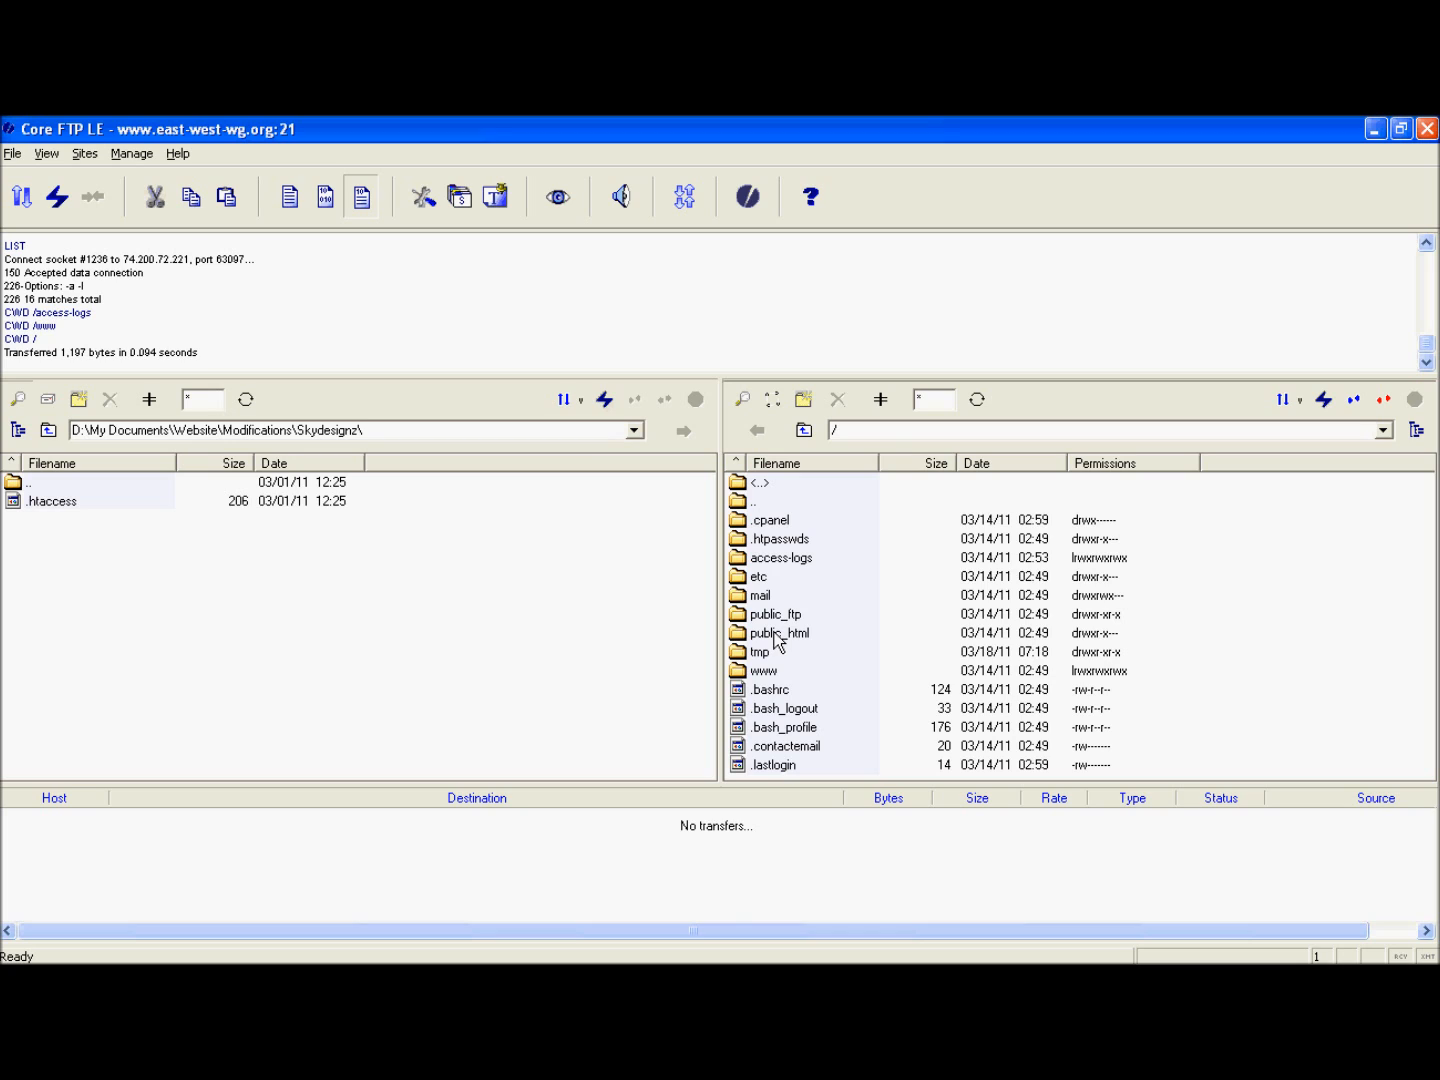
- Open the public_html folder on the server and set the local folder to D:\My Documents\Package\wordpress
left_click(774, 633)
left_click(801, 619)
left_click(797, 632)
double_click(800, 635)
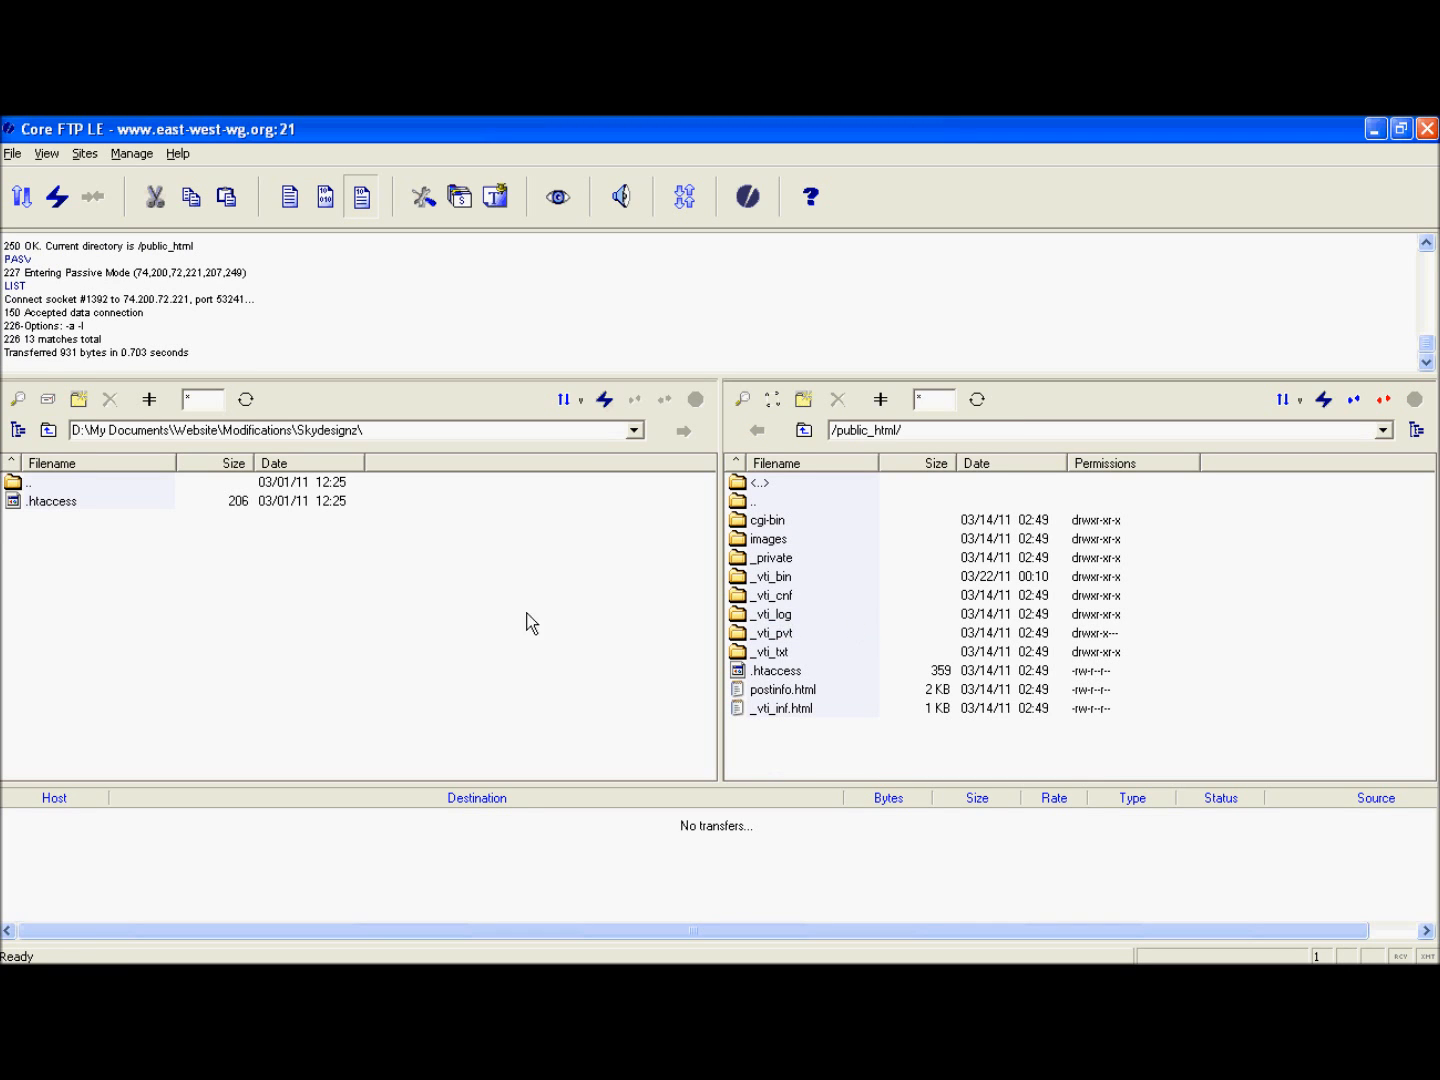
left_click(19, 431)
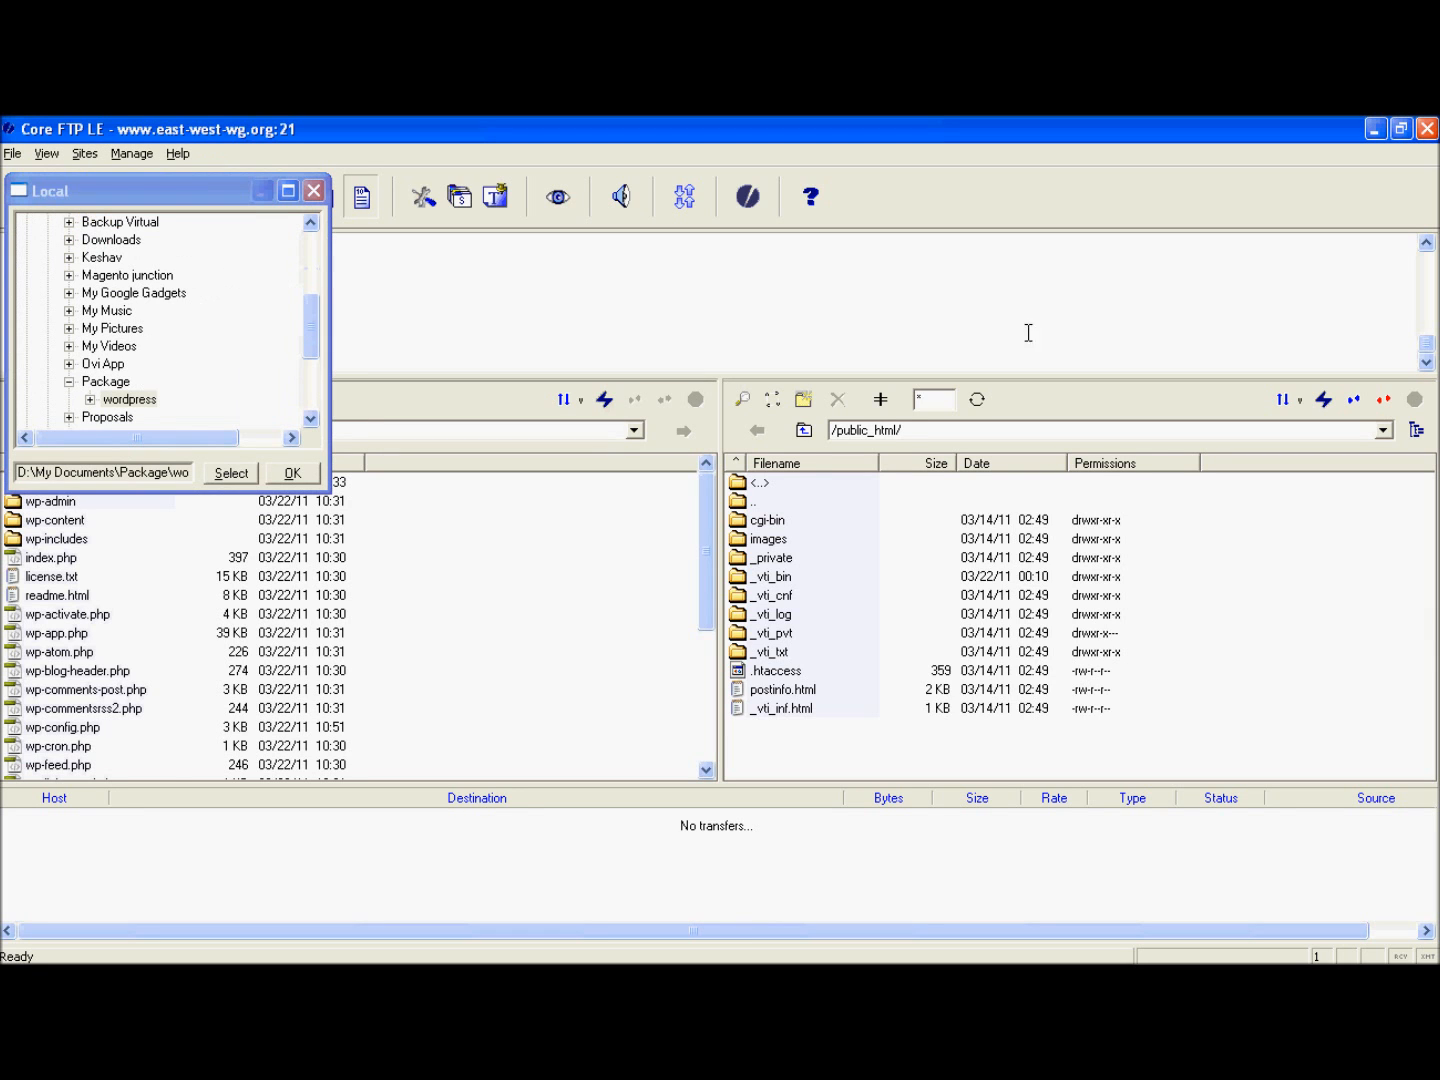
left_click(293, 473)
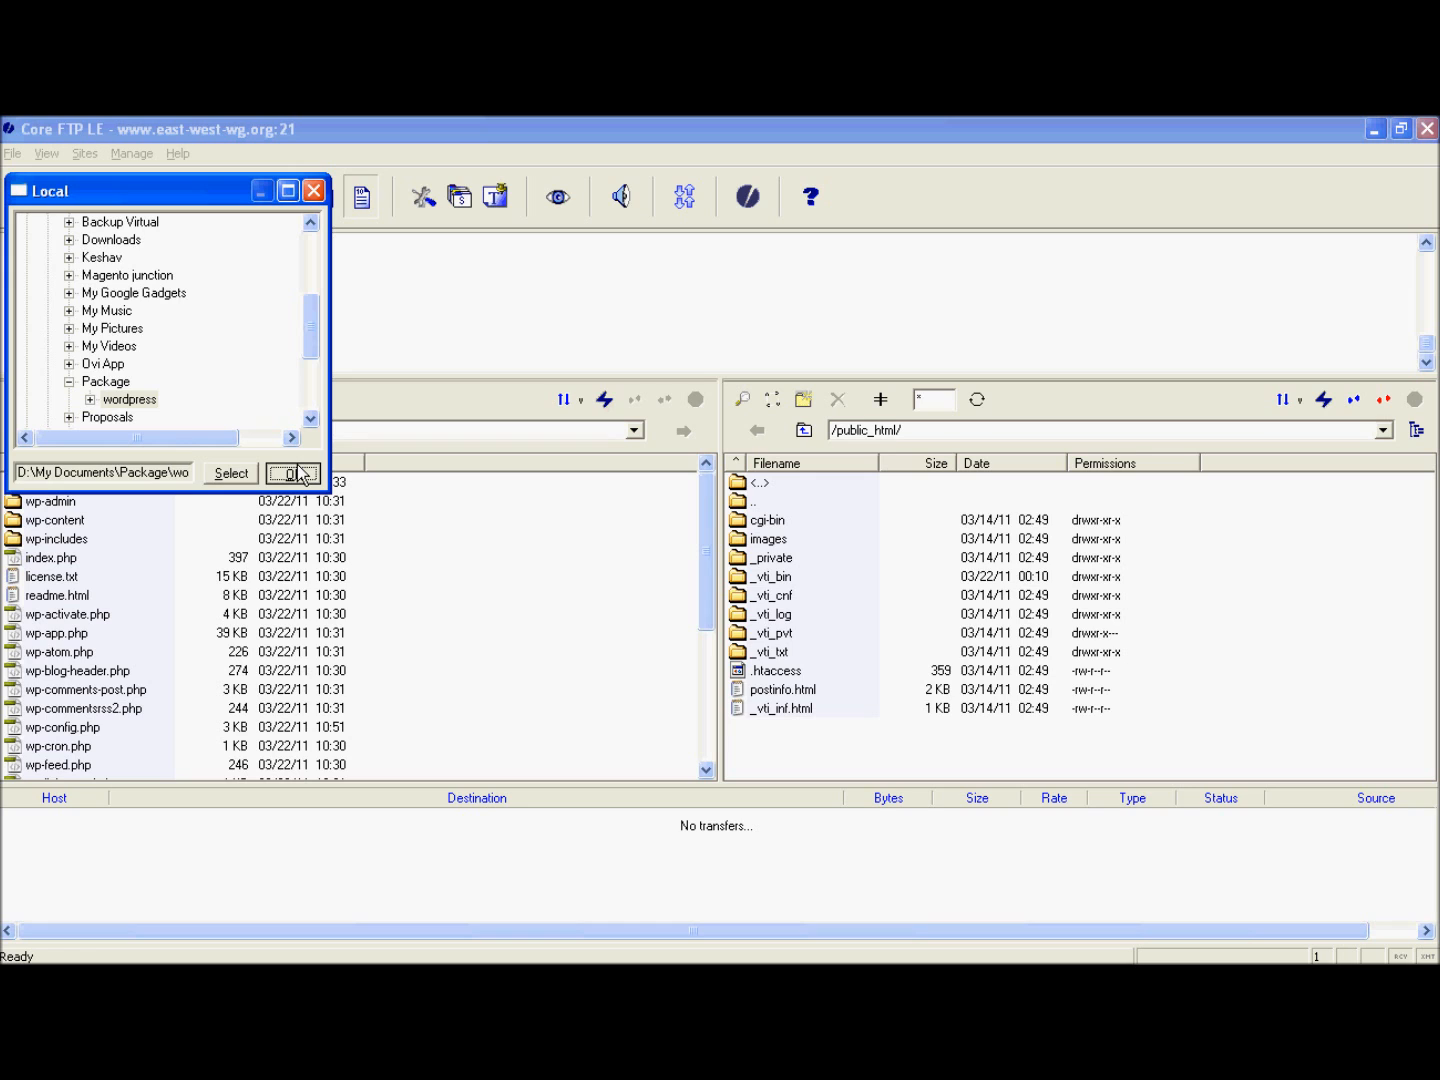
- Upload all files and folders from the local wordpress folder to public_html on the server
right_click(381, 592)
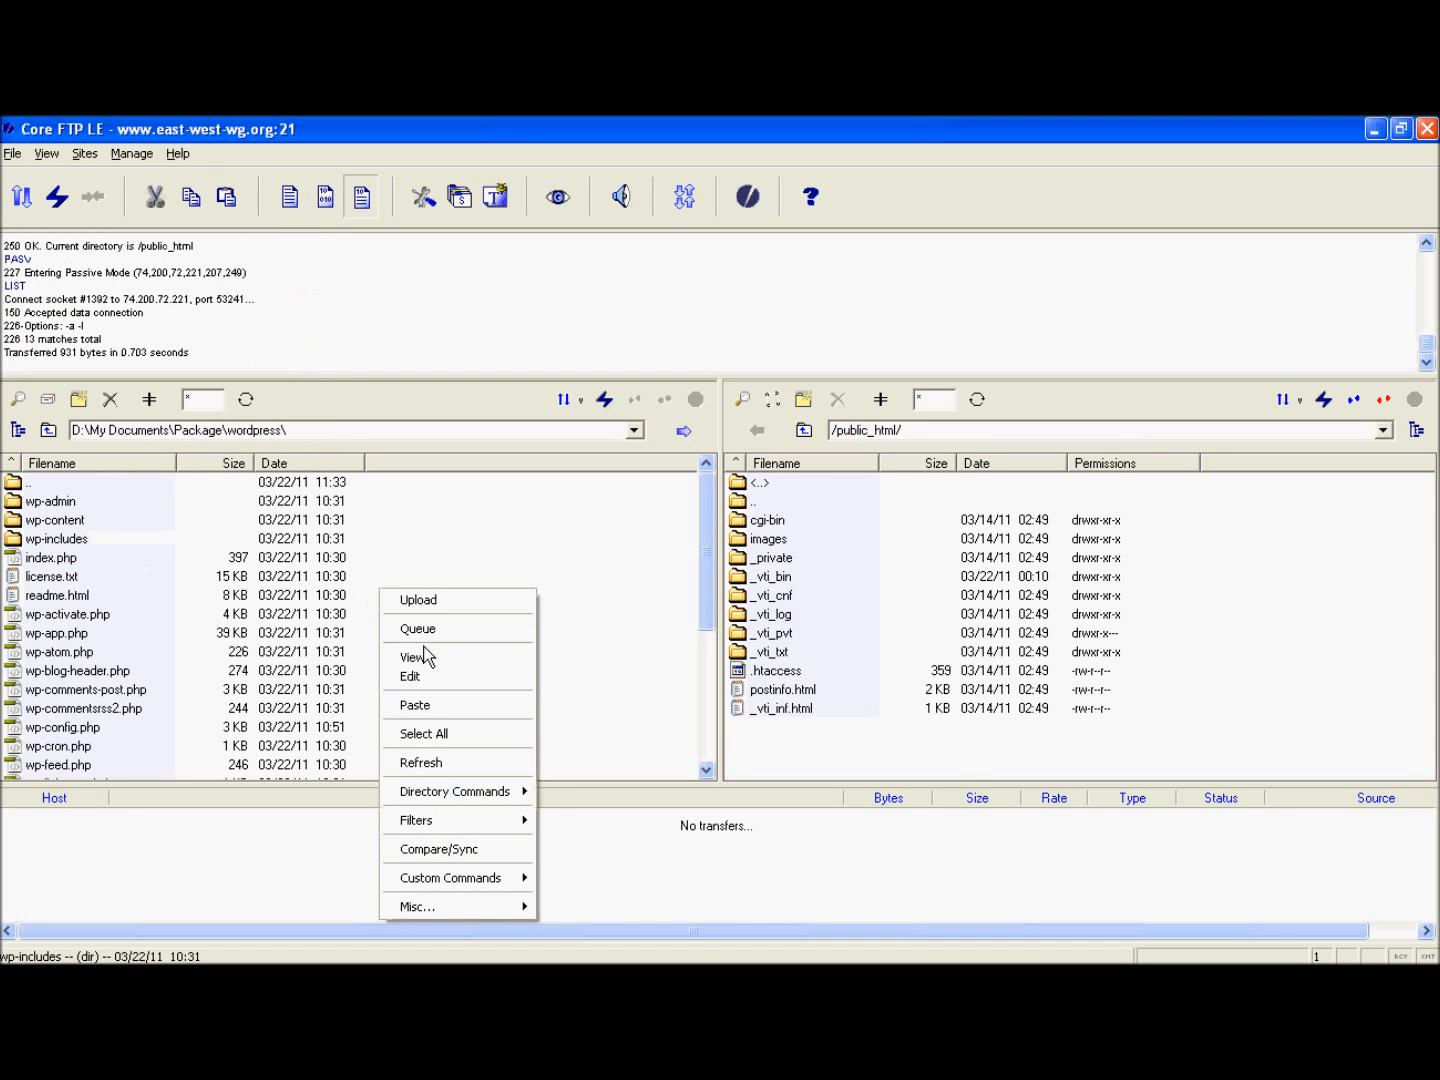
left_click(424, 734)
right_click(49, 507)
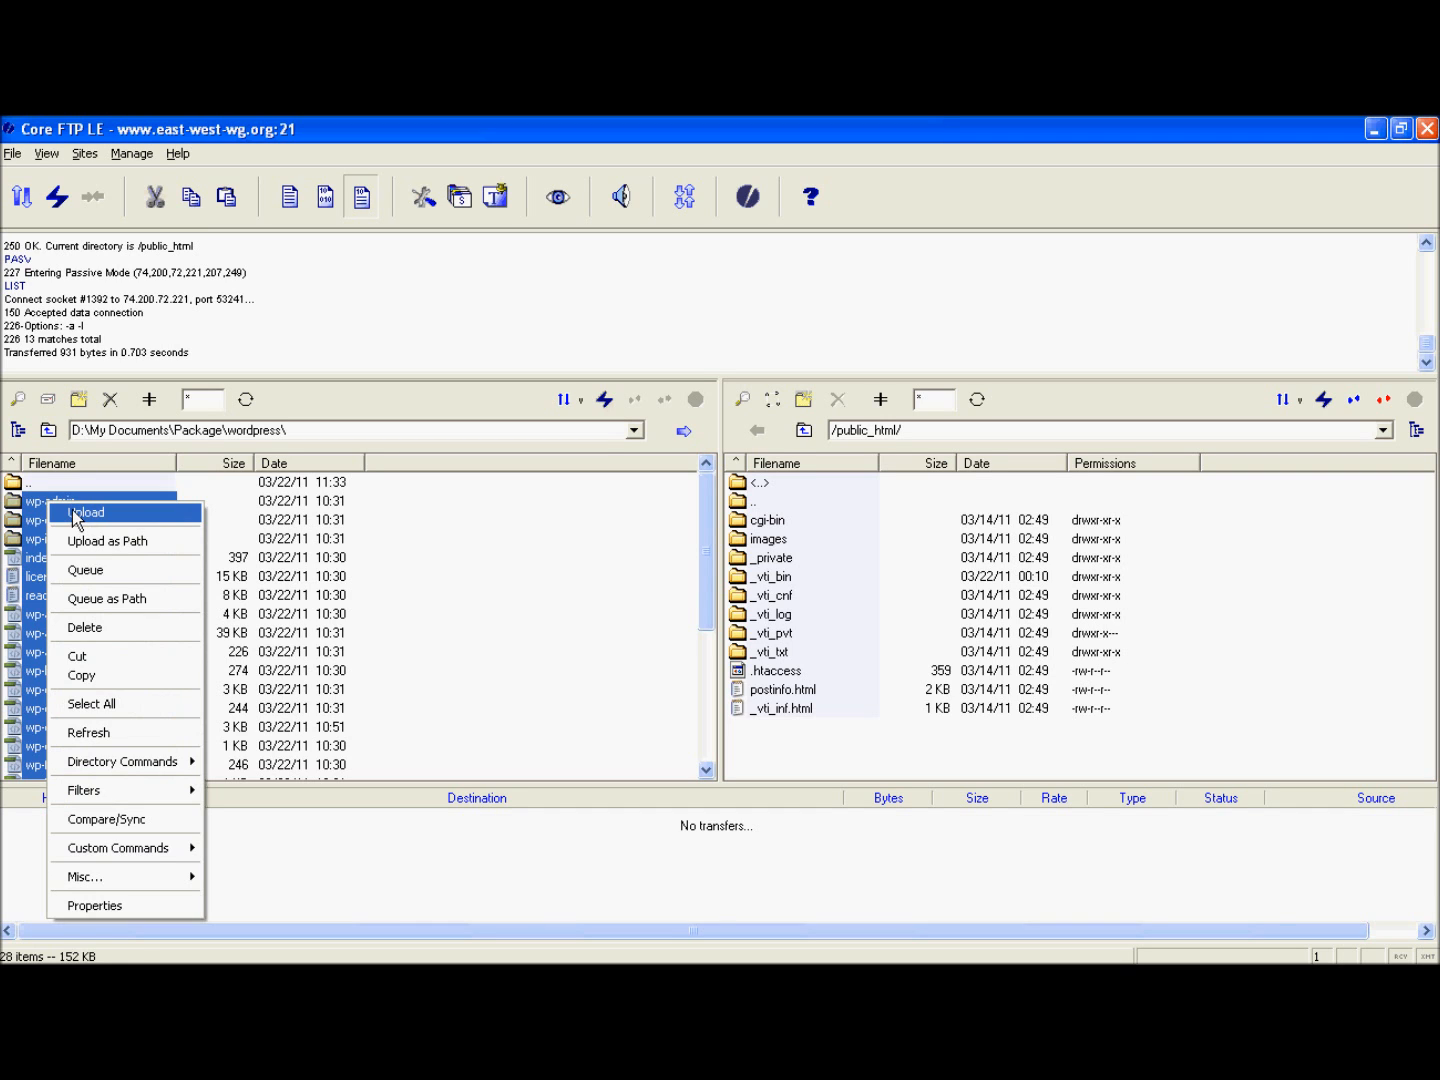
left_click(76, 514)
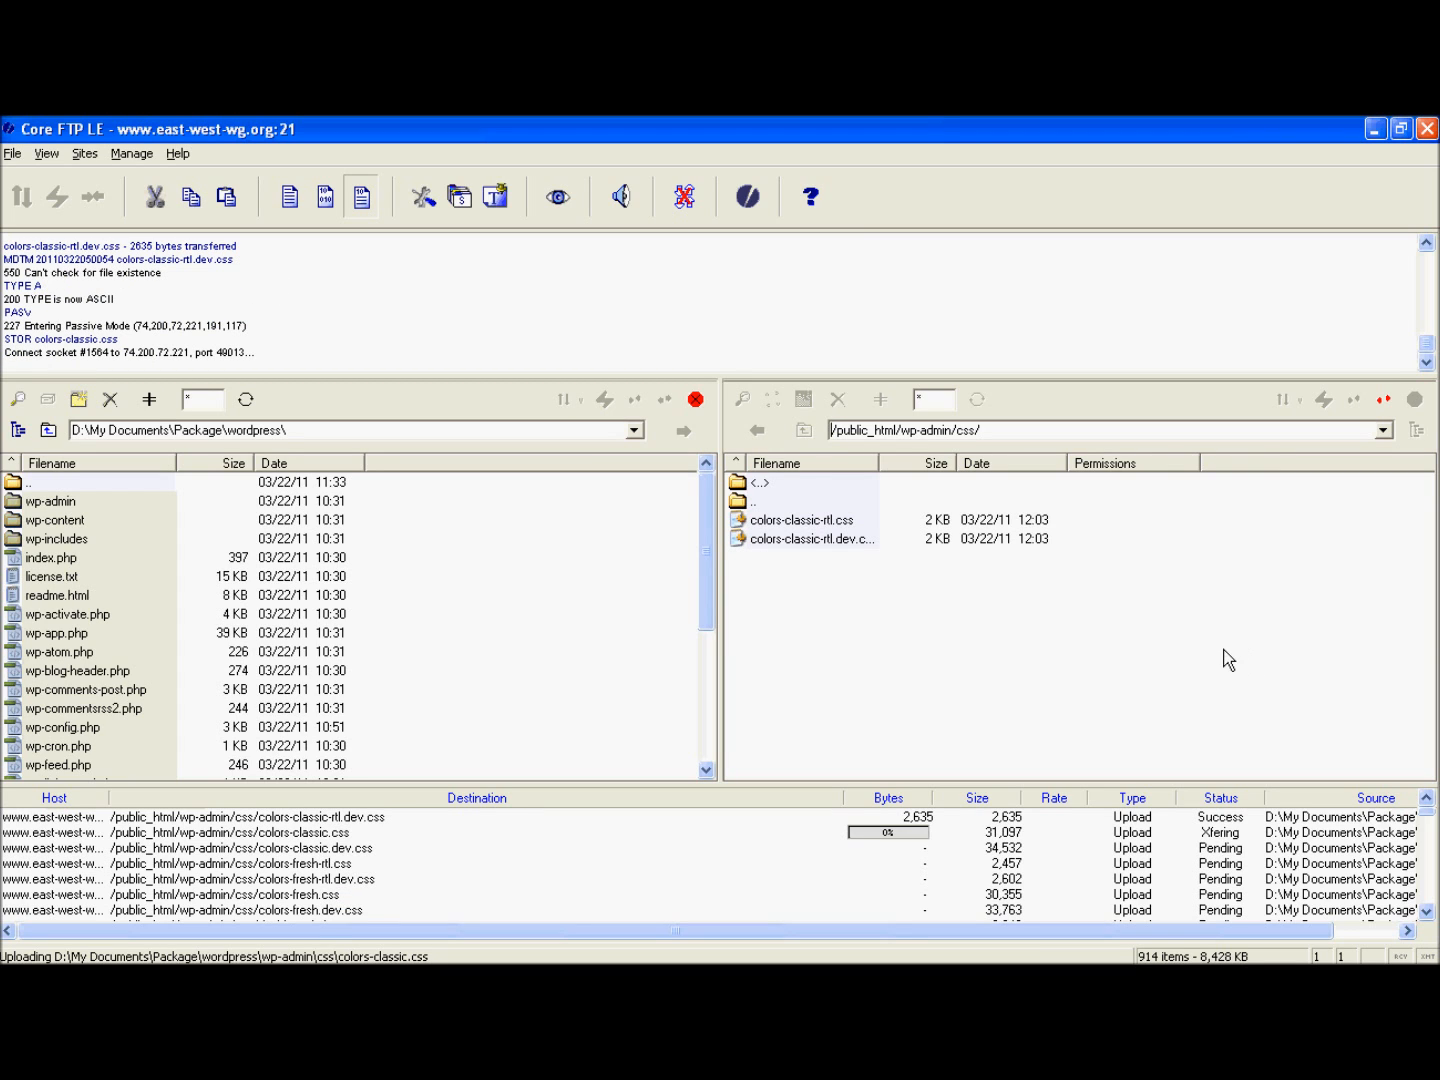
key("alt")
key("alt+Tab")
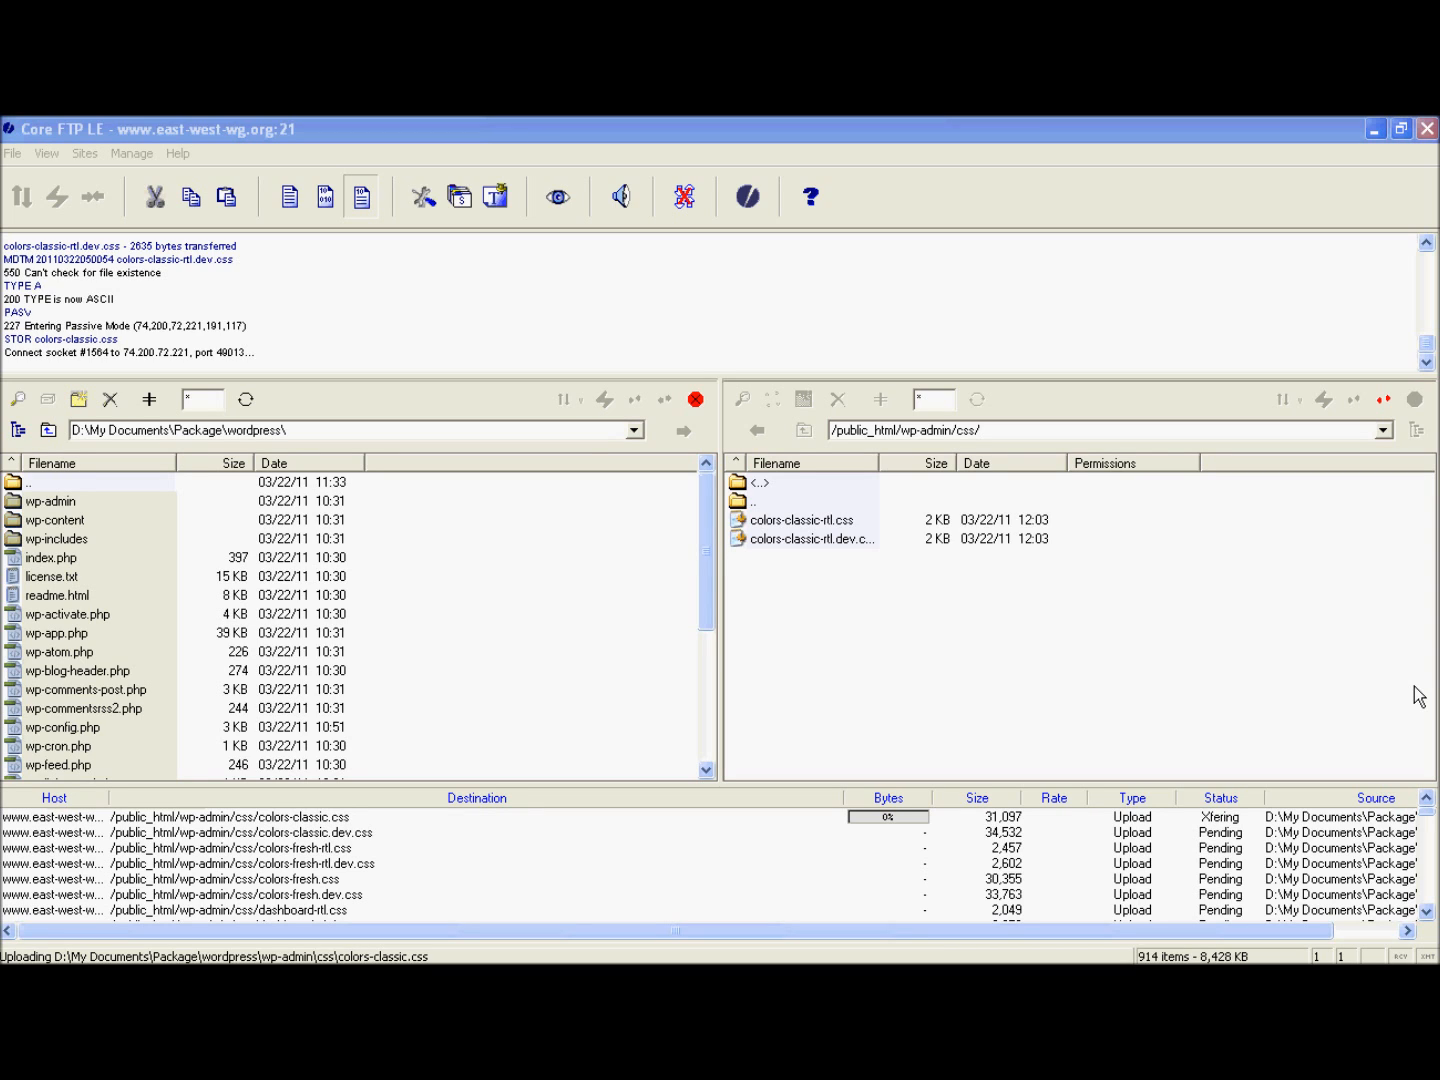
left_click(1366, 697)
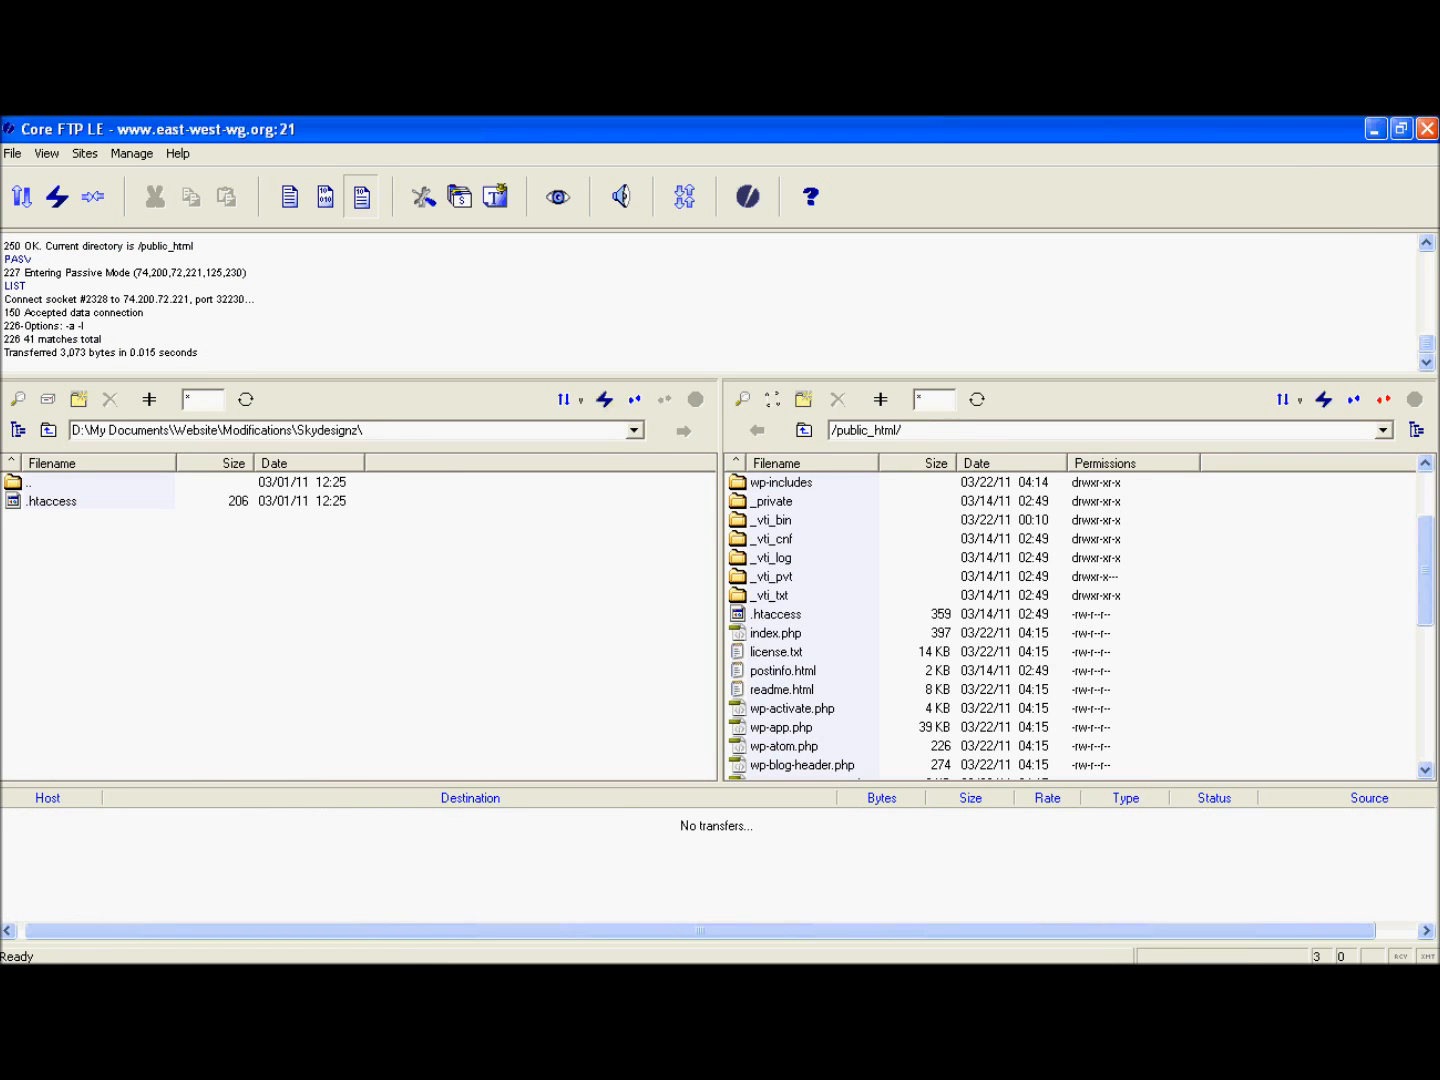
left_click(1427, 129)
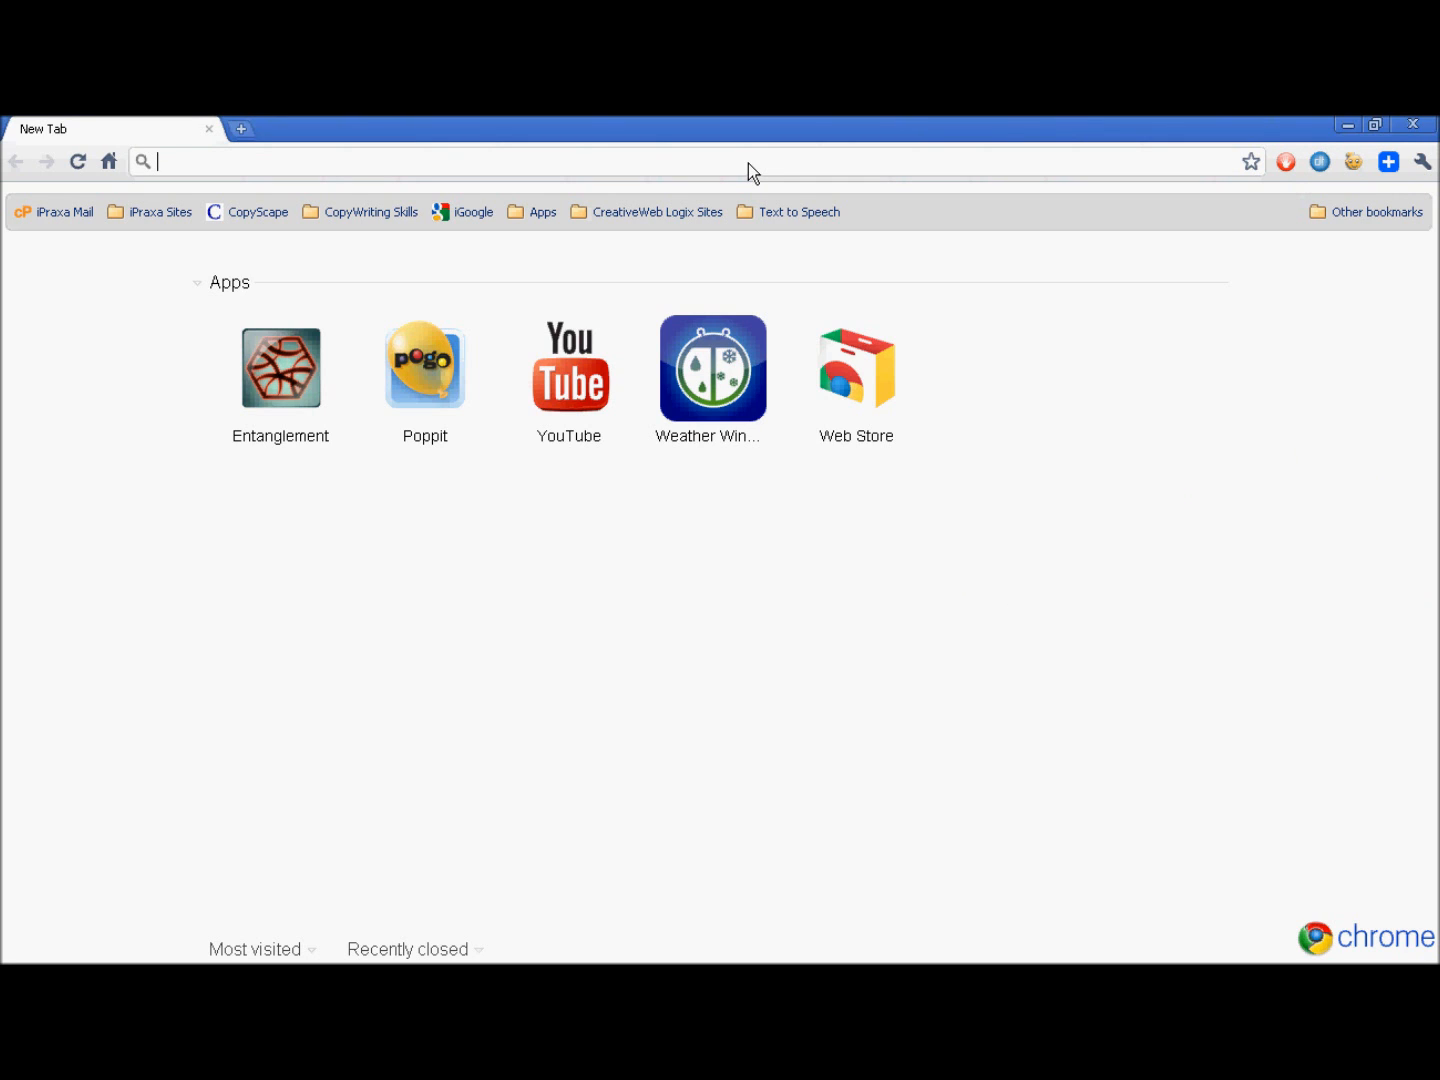
type("www.")
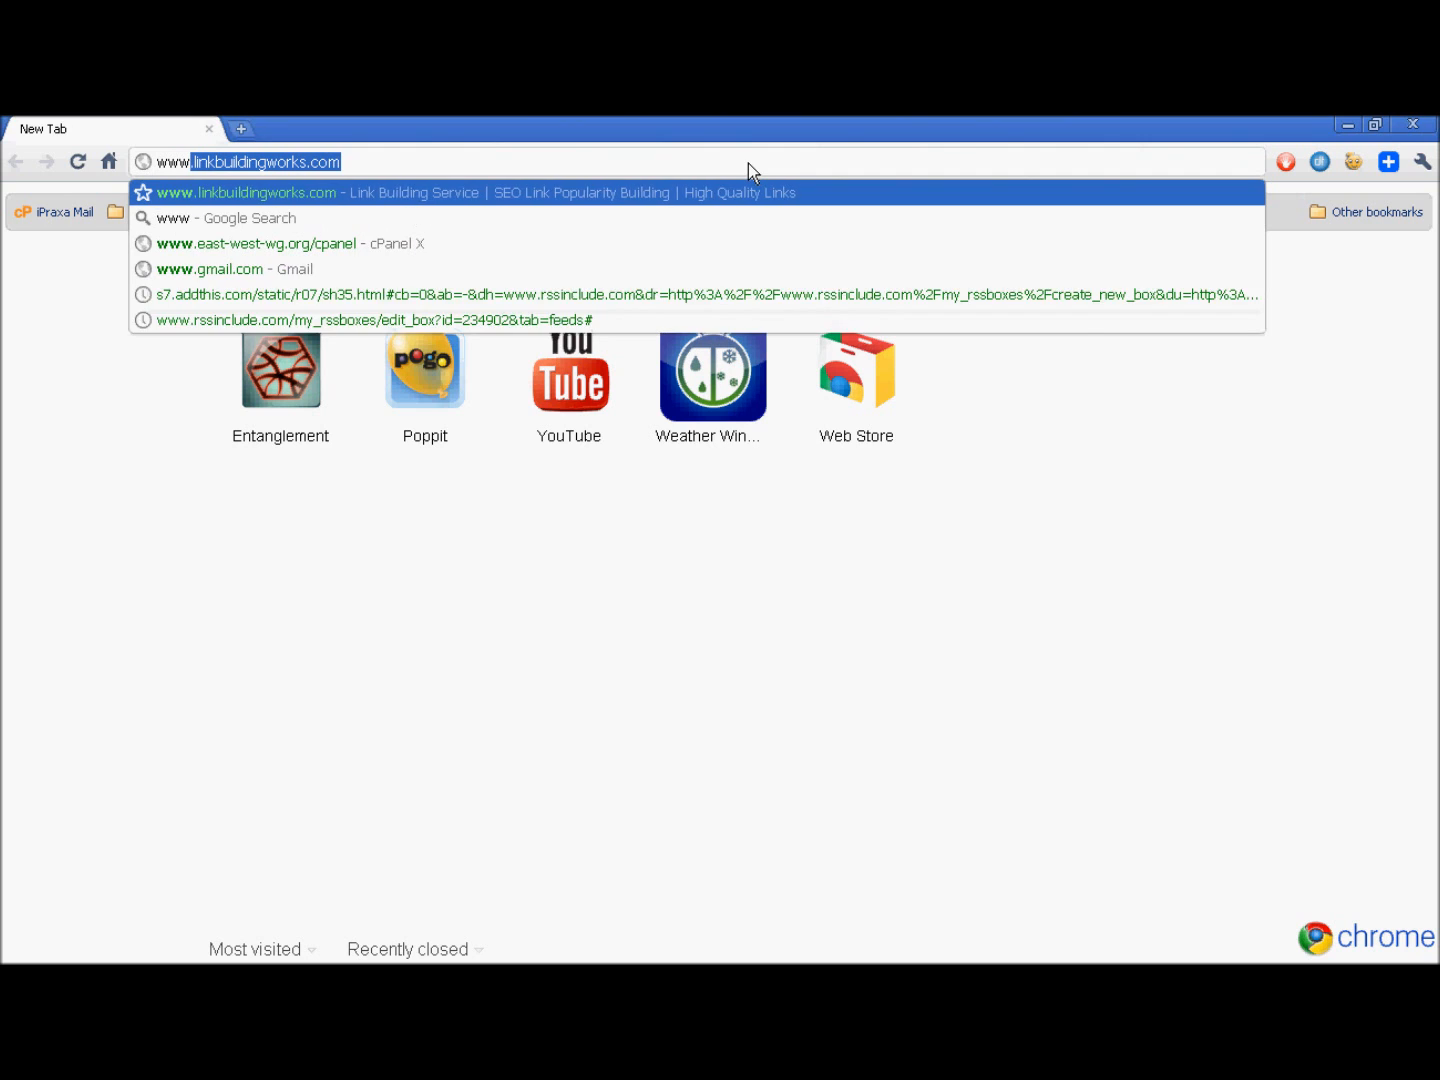
key("Delete")
type("east")
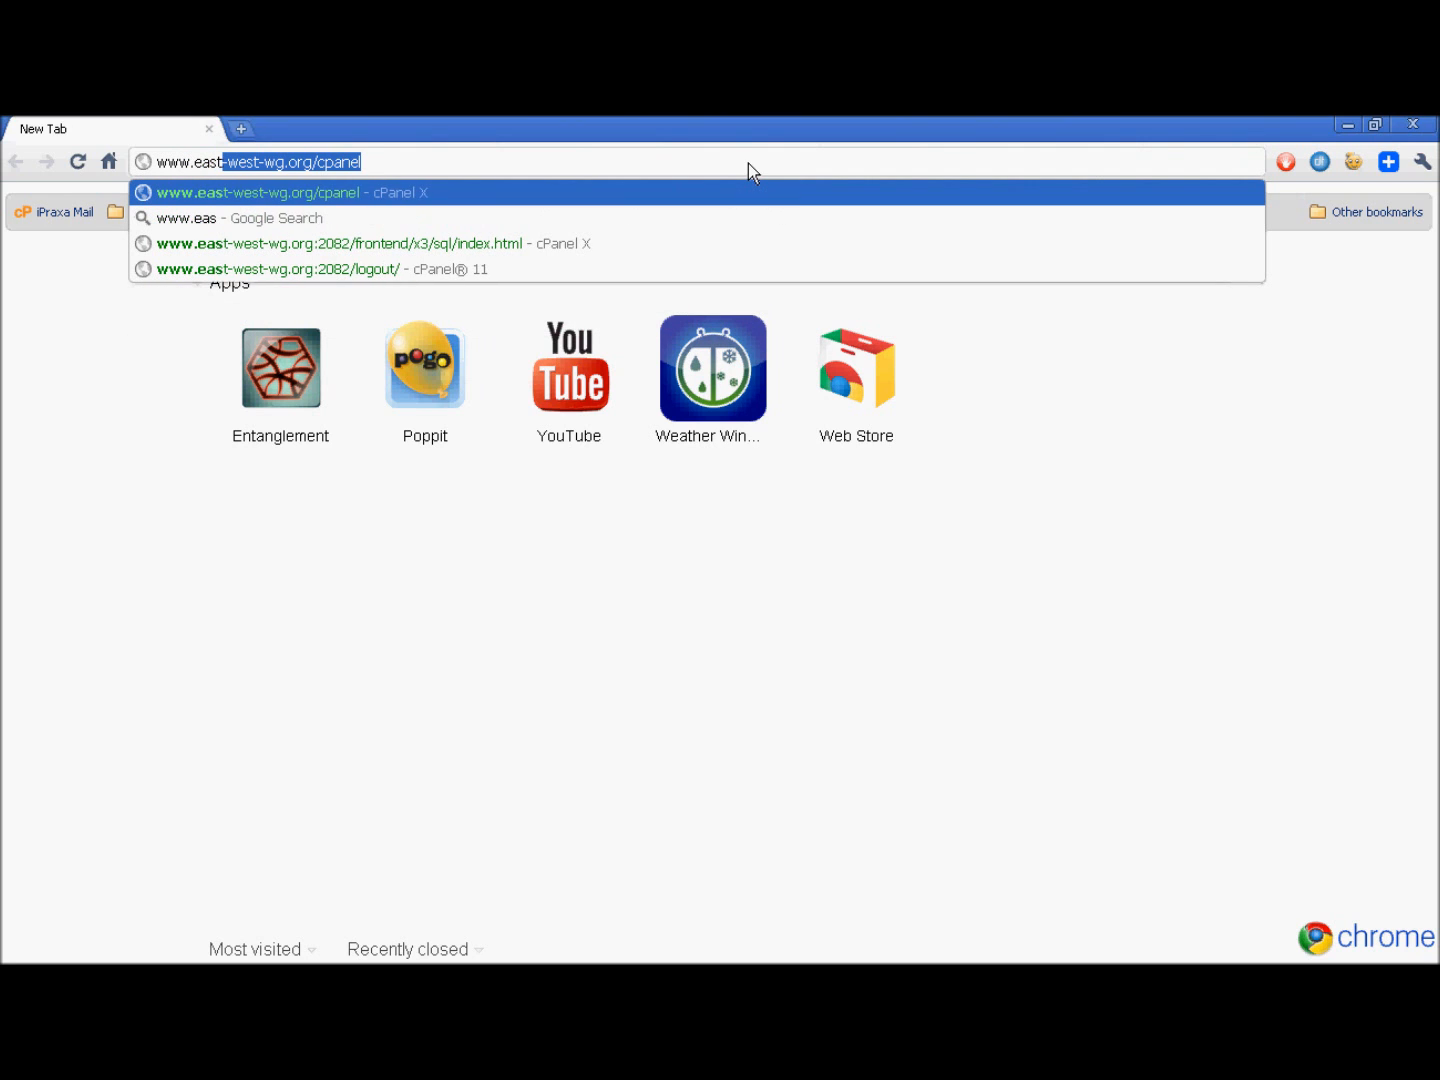
type("-west-wg.org/wp-")
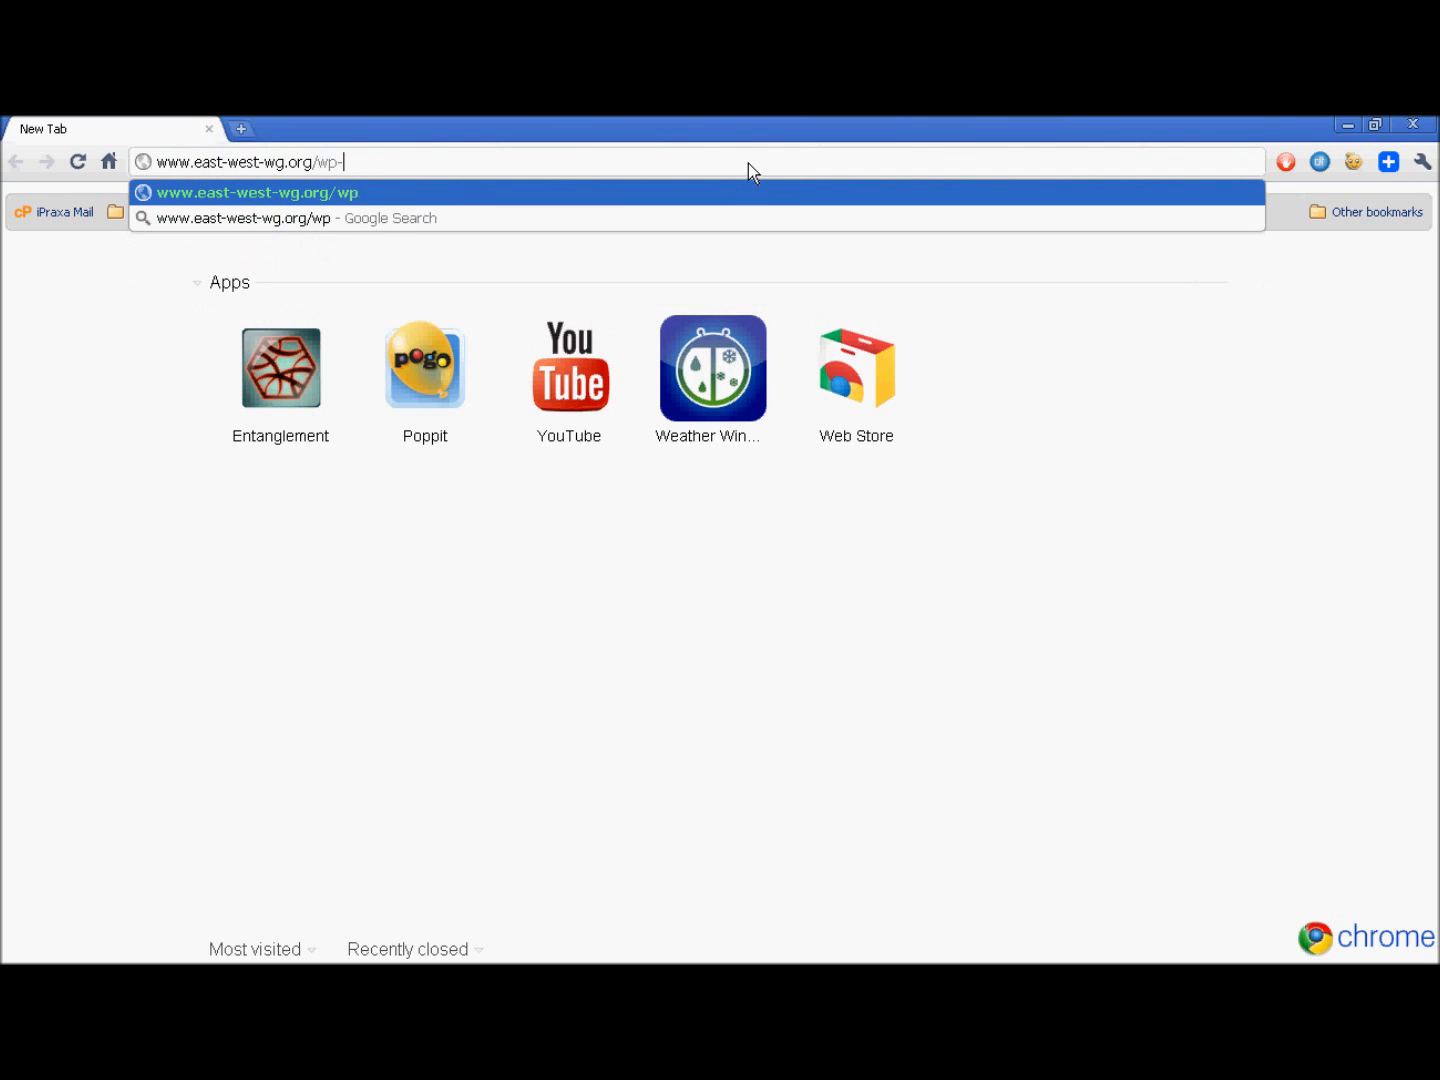
type("admin/w")
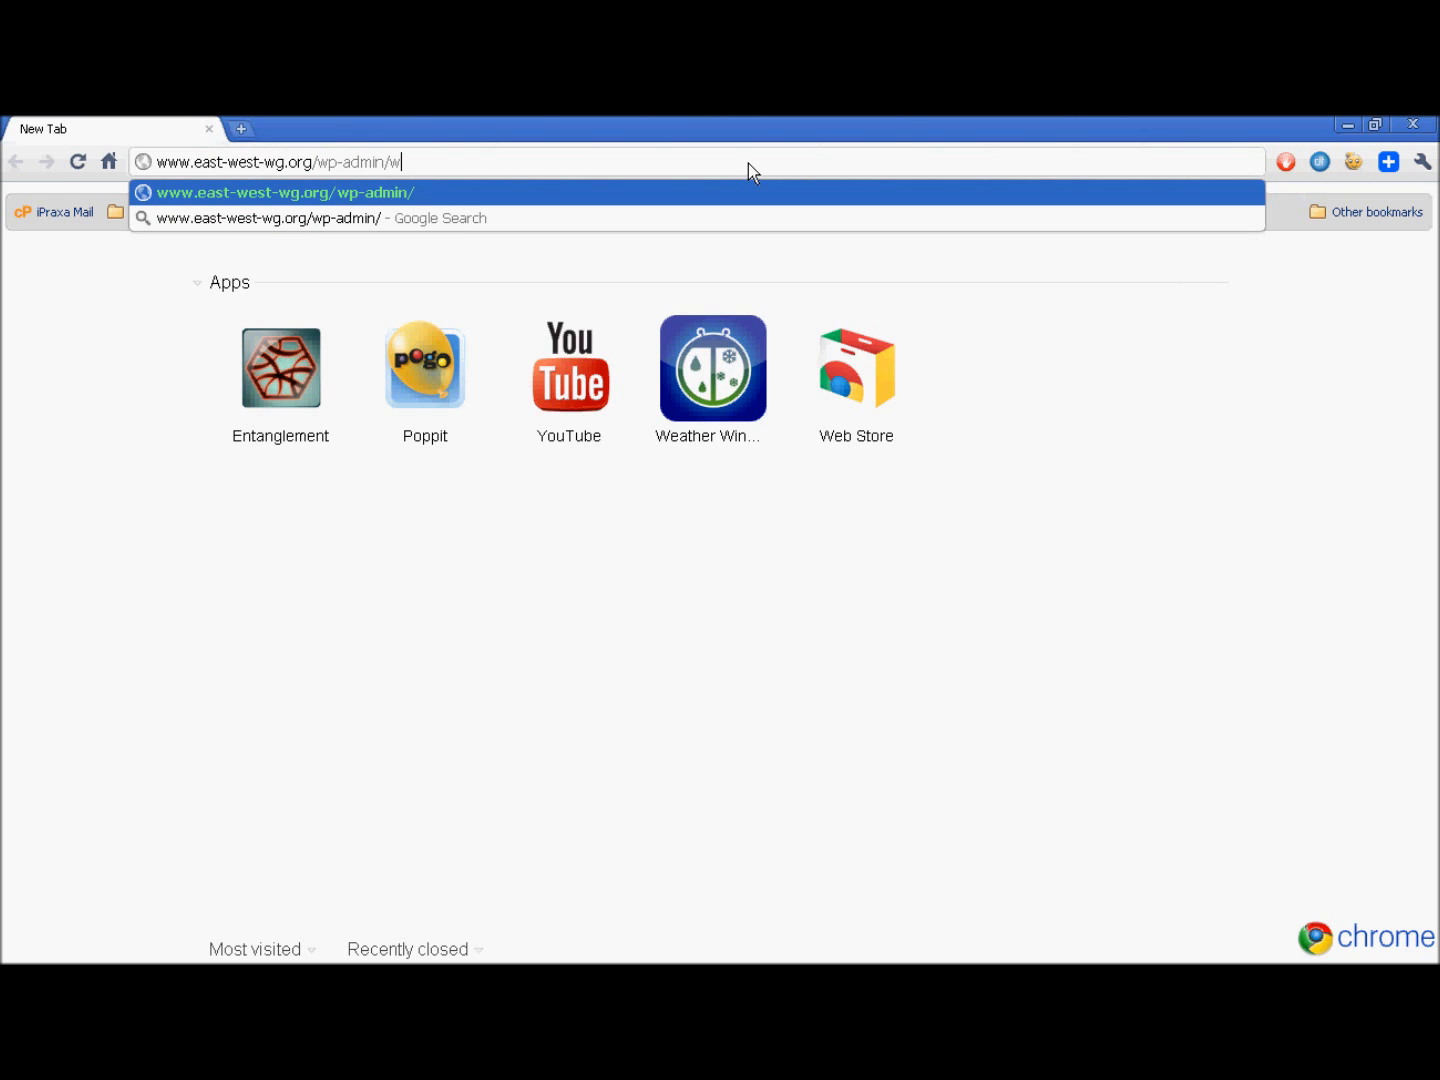
key("BackSpace")
type("install.php")
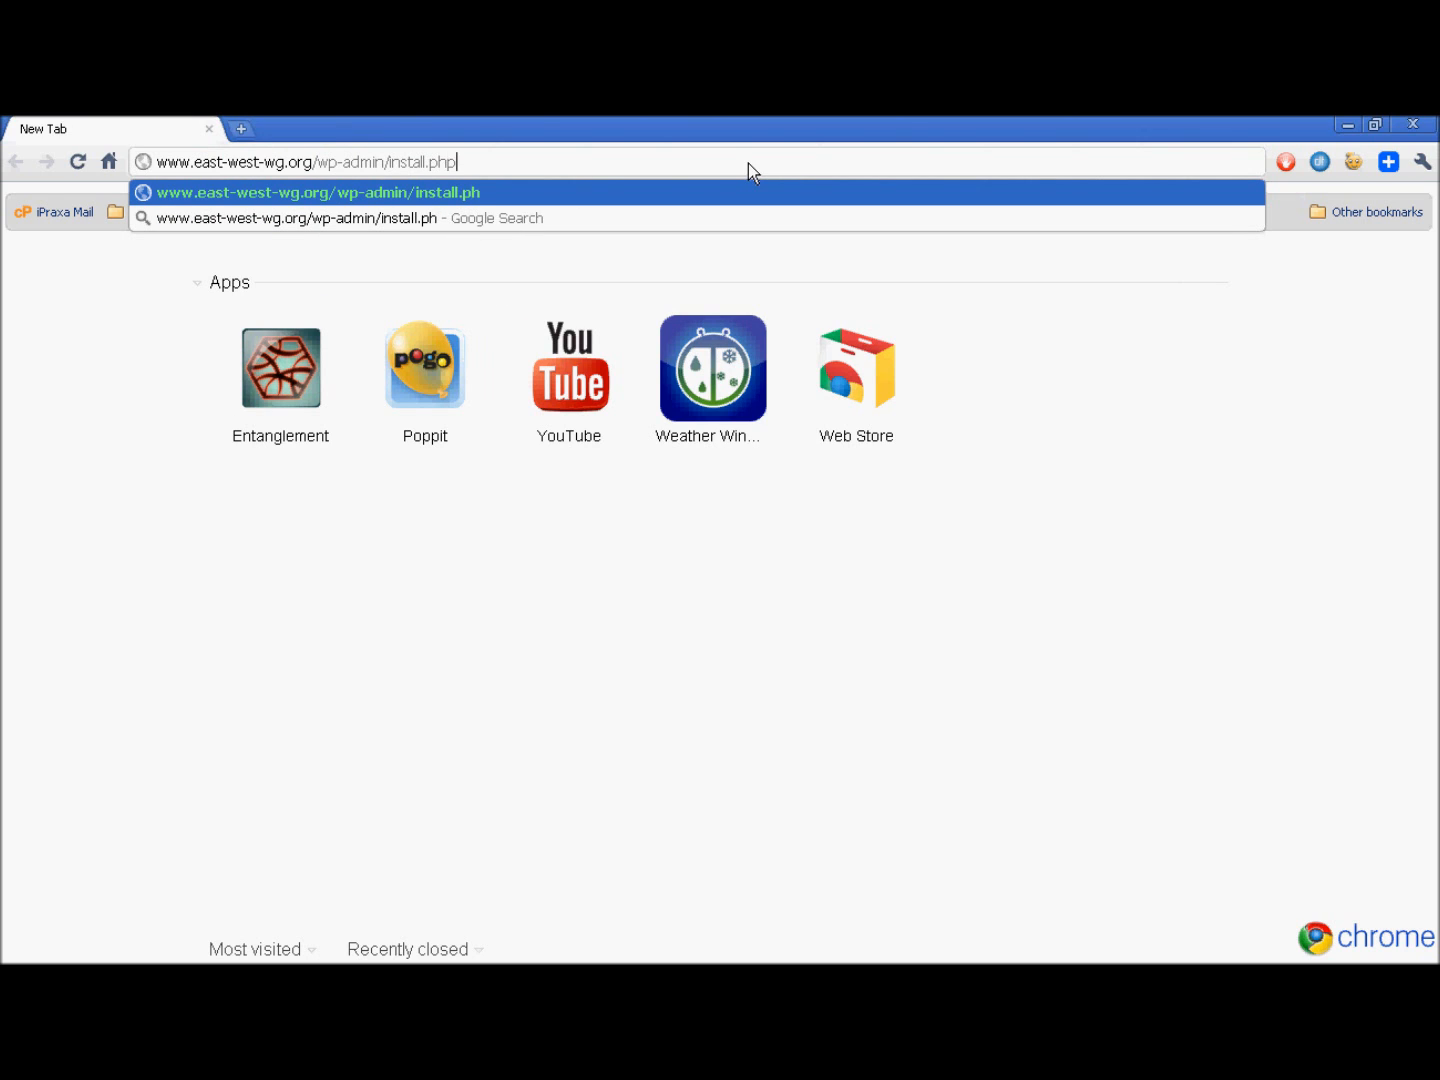
key("BackSpace")
key("BackSpace")
key("BackSpace")
key("BackSpace")
key("BackSpace")
key("BackSpace")
key("BackSpace")
key("BackSpace")
key("BackSpace")
key("BackSpace")
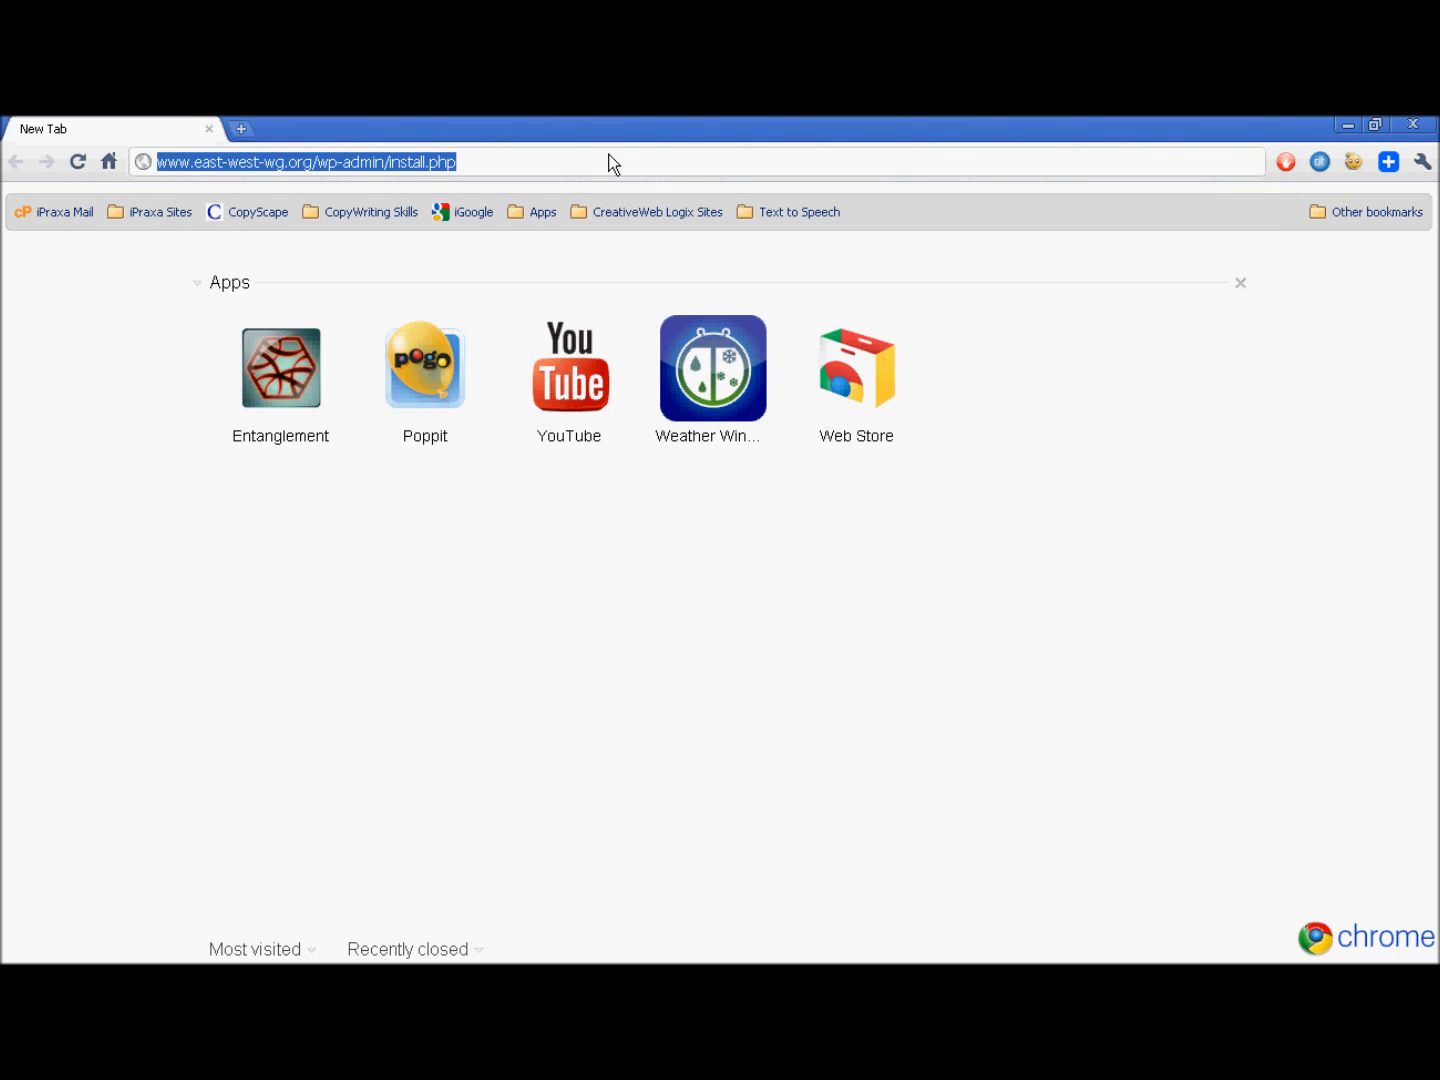
key("Return")
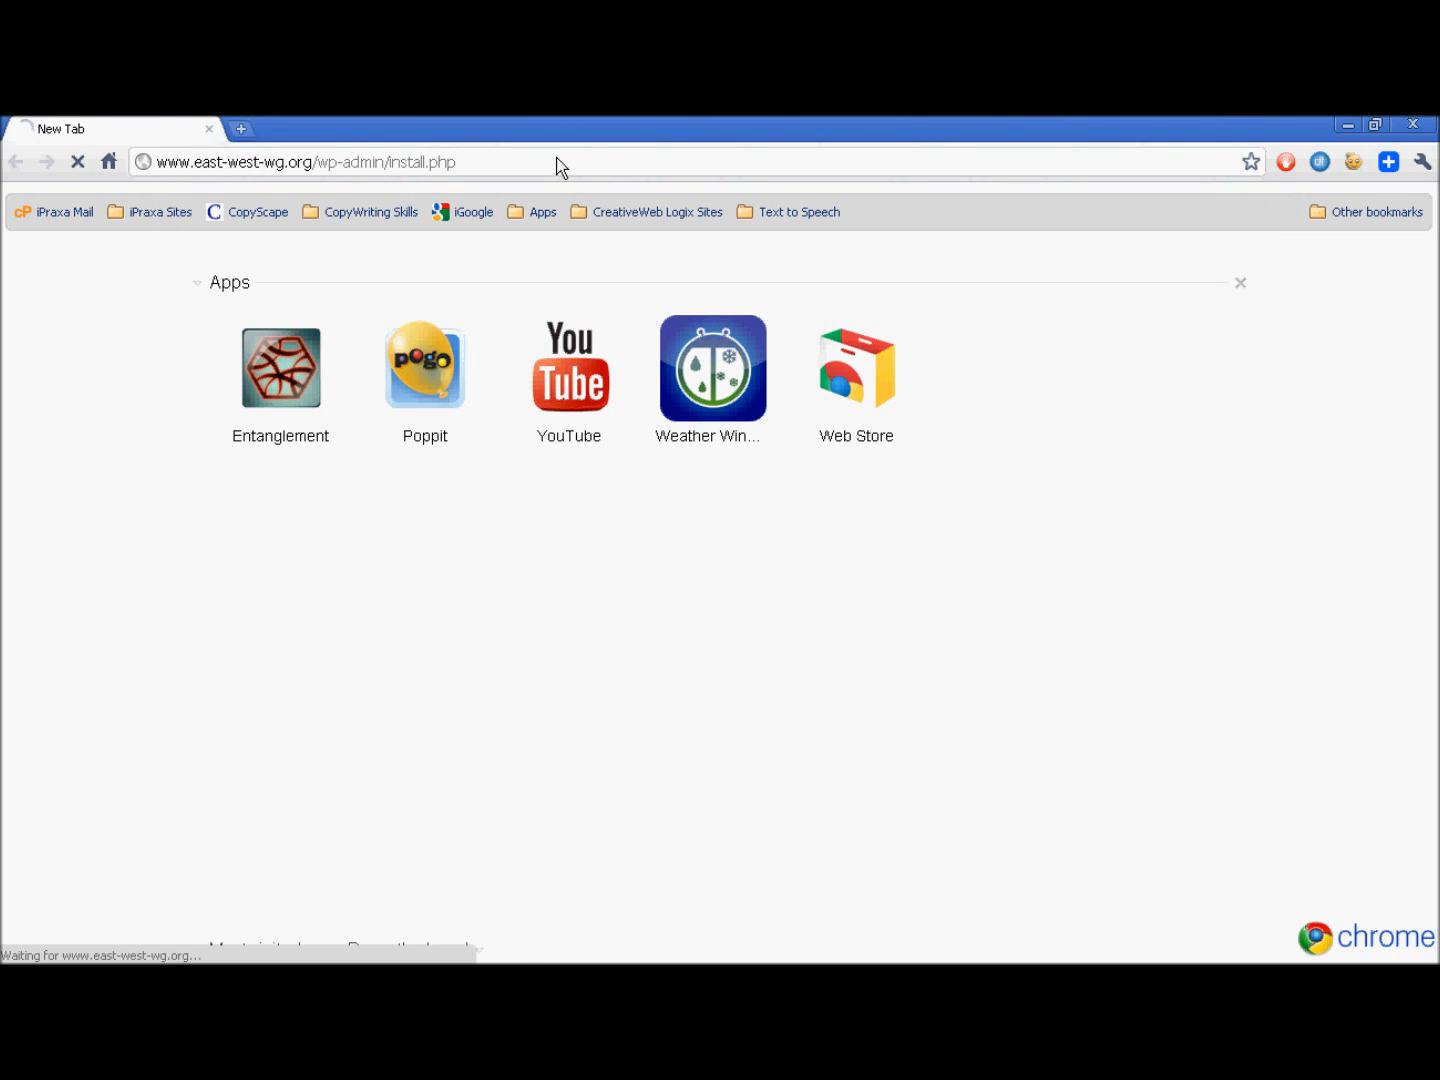
- Install WordPress with site title East West Travels and username admin, filling in the account password and contact e-mail
scroll(772, 554, "down", 1)
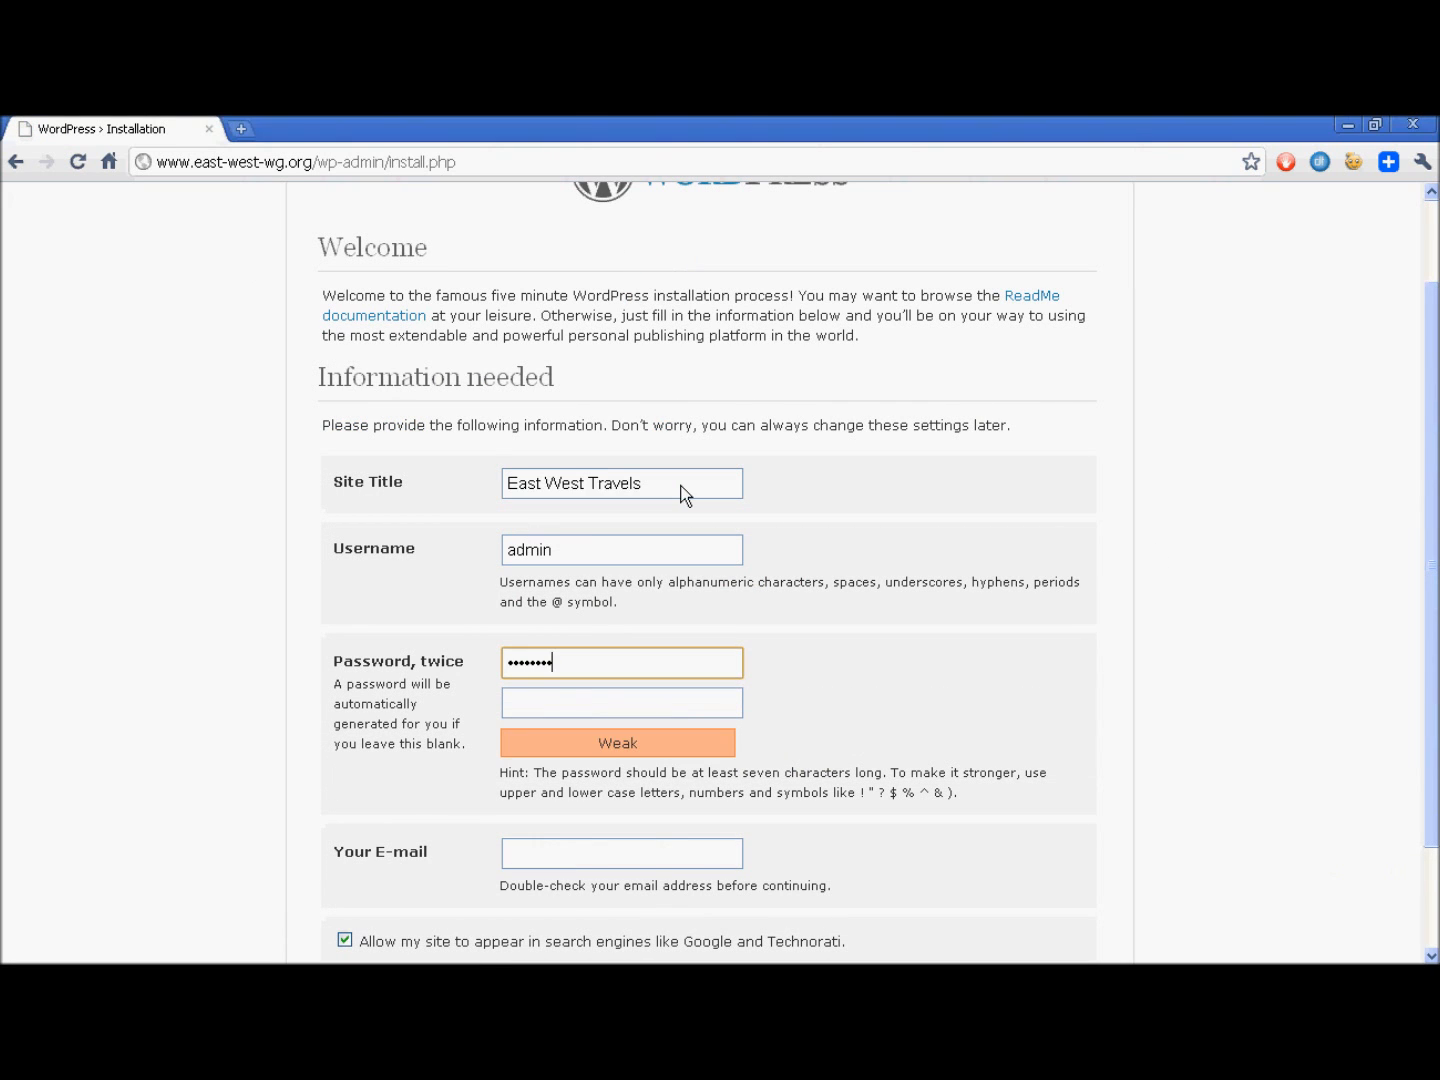
type("••••••")
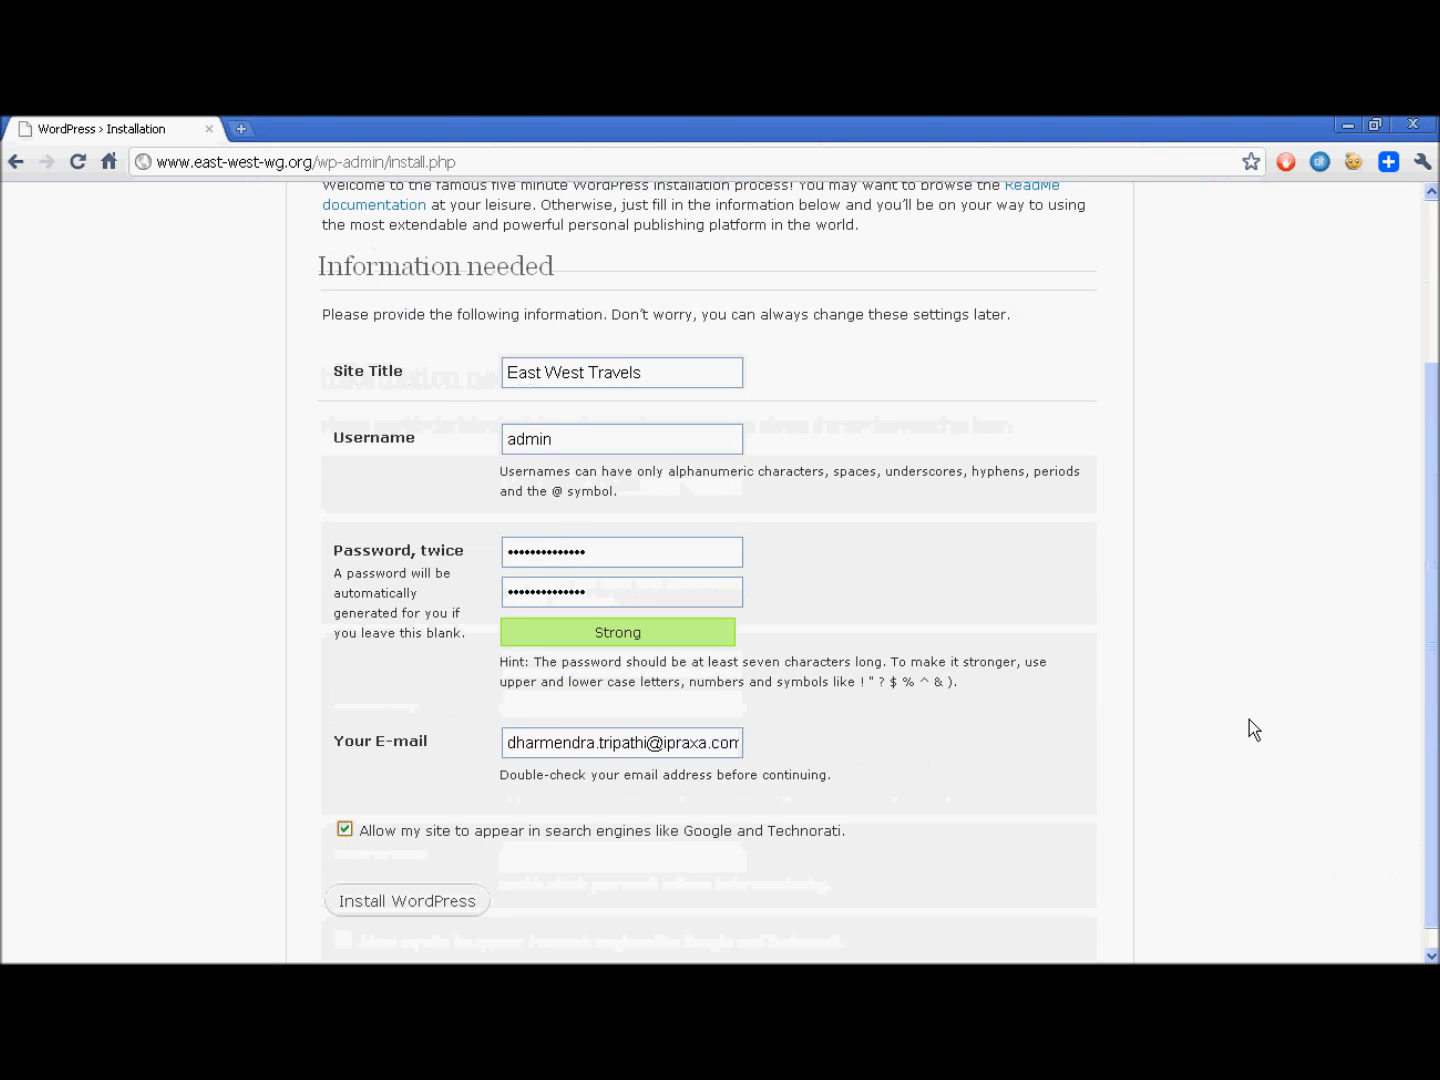
left_click(389, 902)
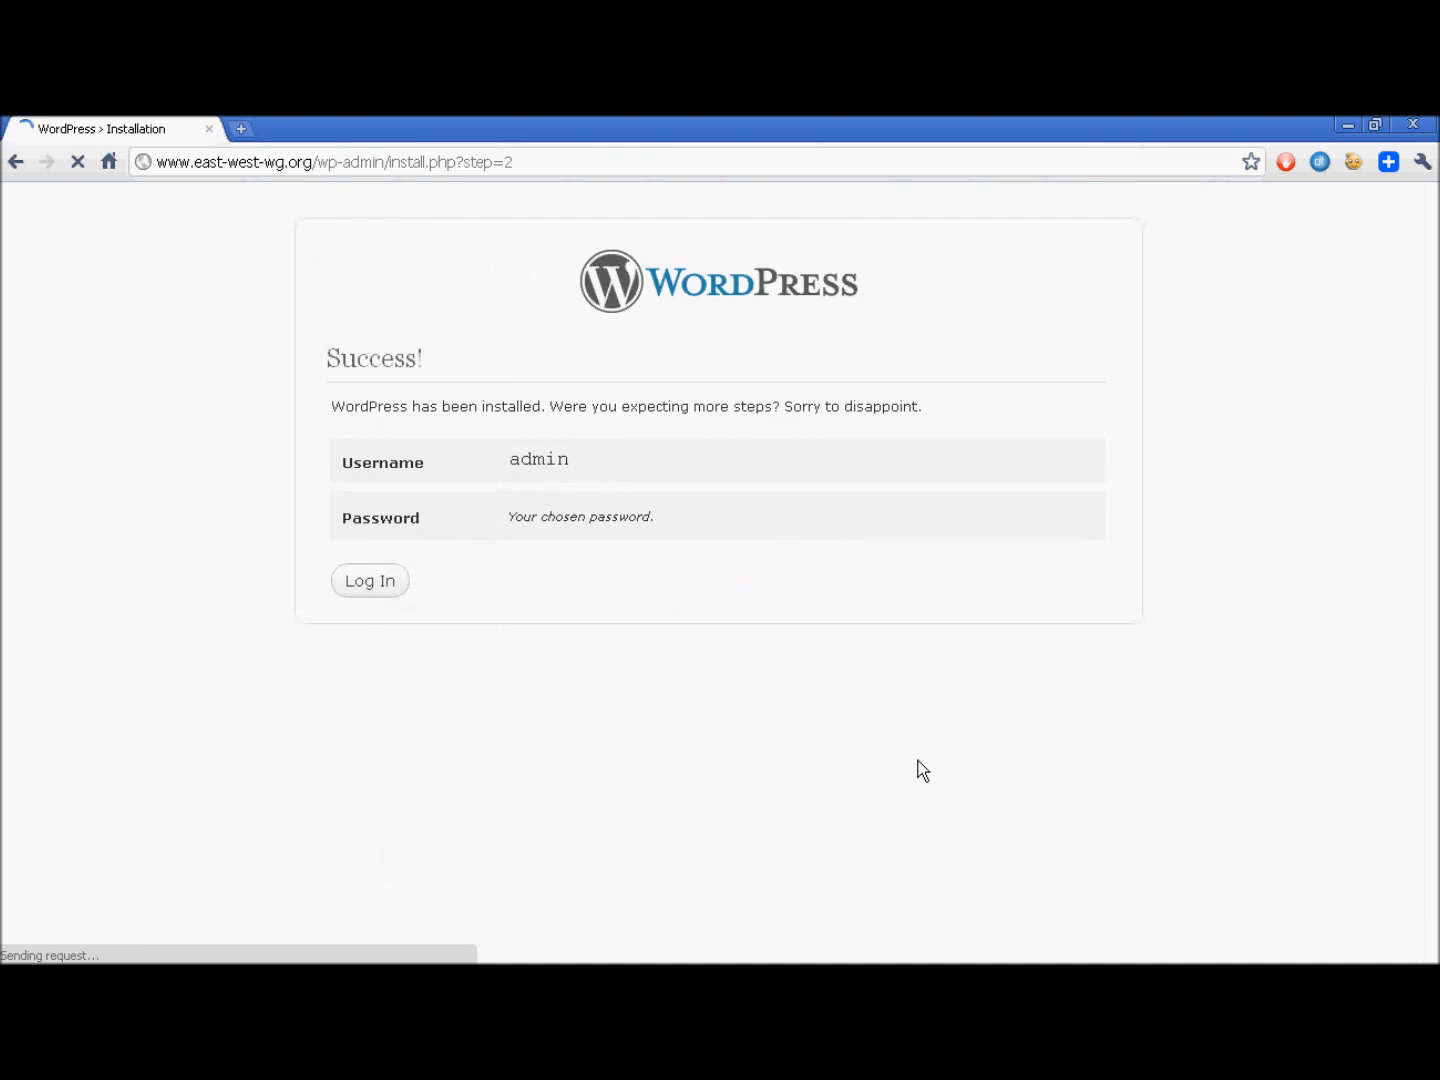
left_click(1156, 204)
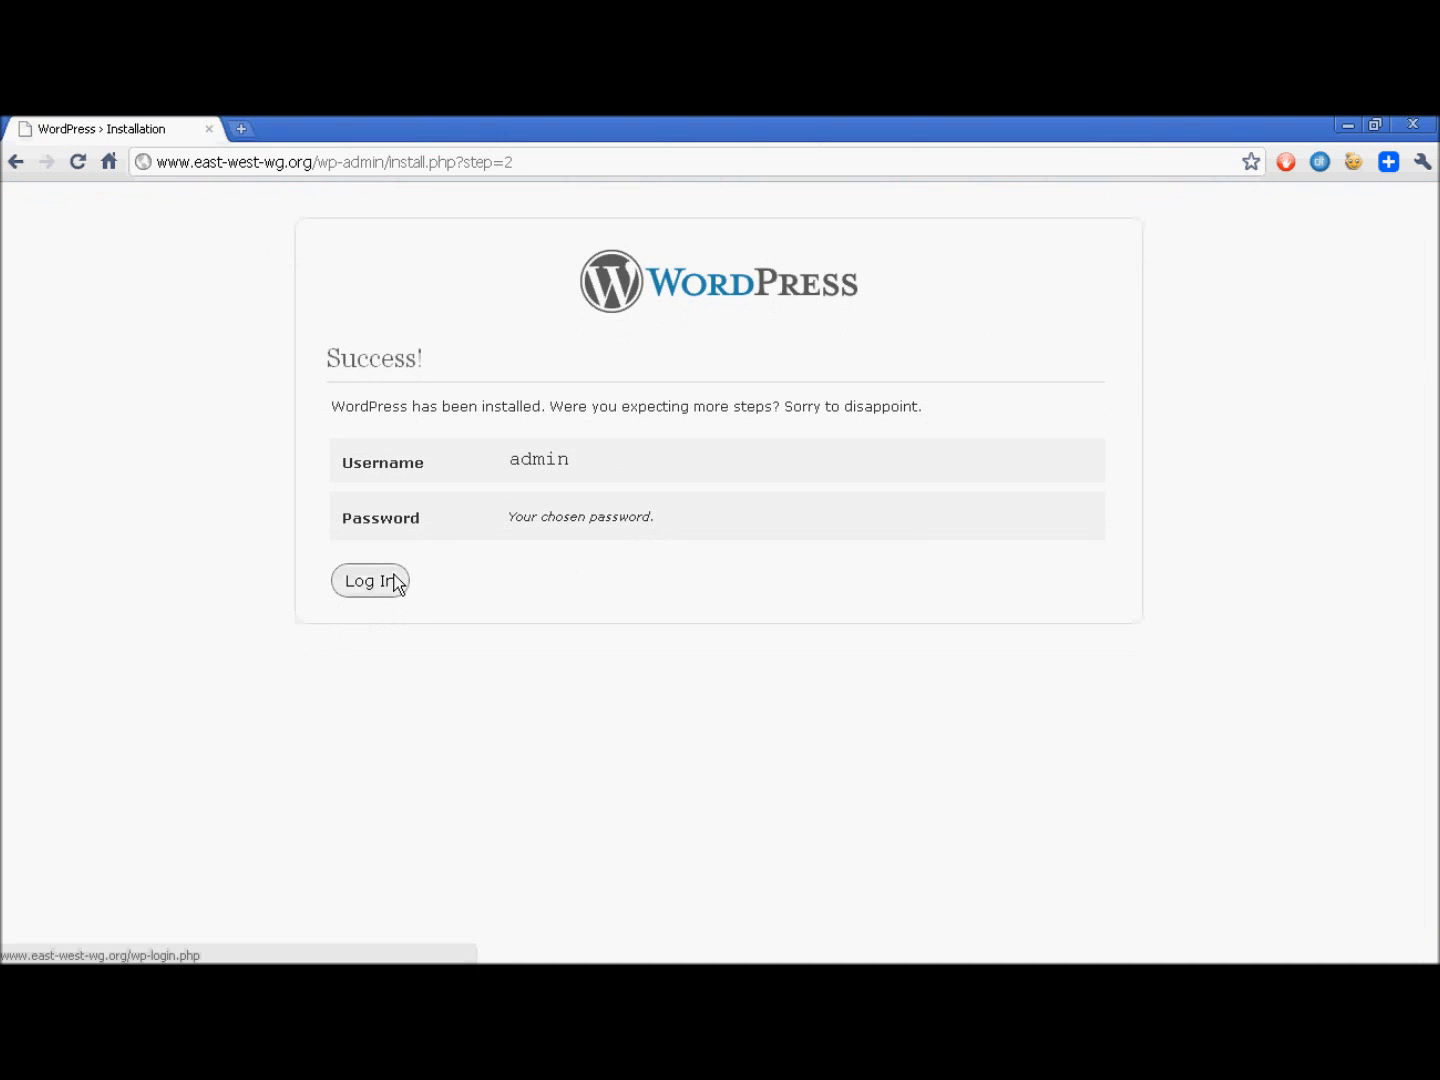
- Go to the WordPress login page and log in as admin with the prefilled password
left_click(402, 581)
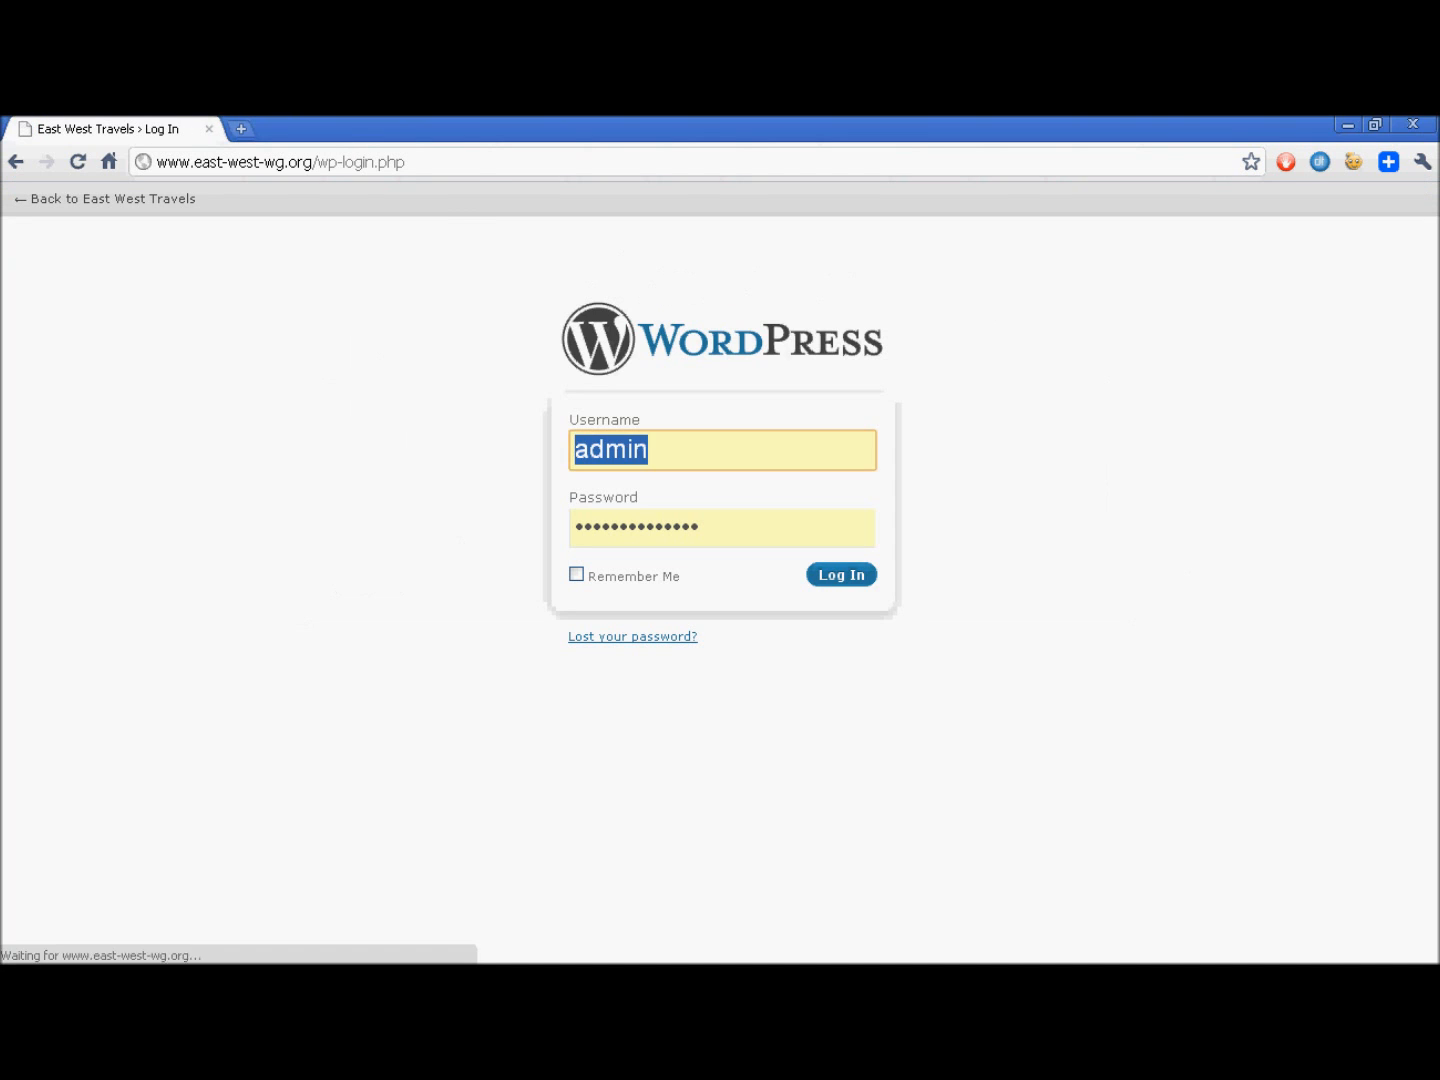
left_click(848, 582)
left_click(846, 578)
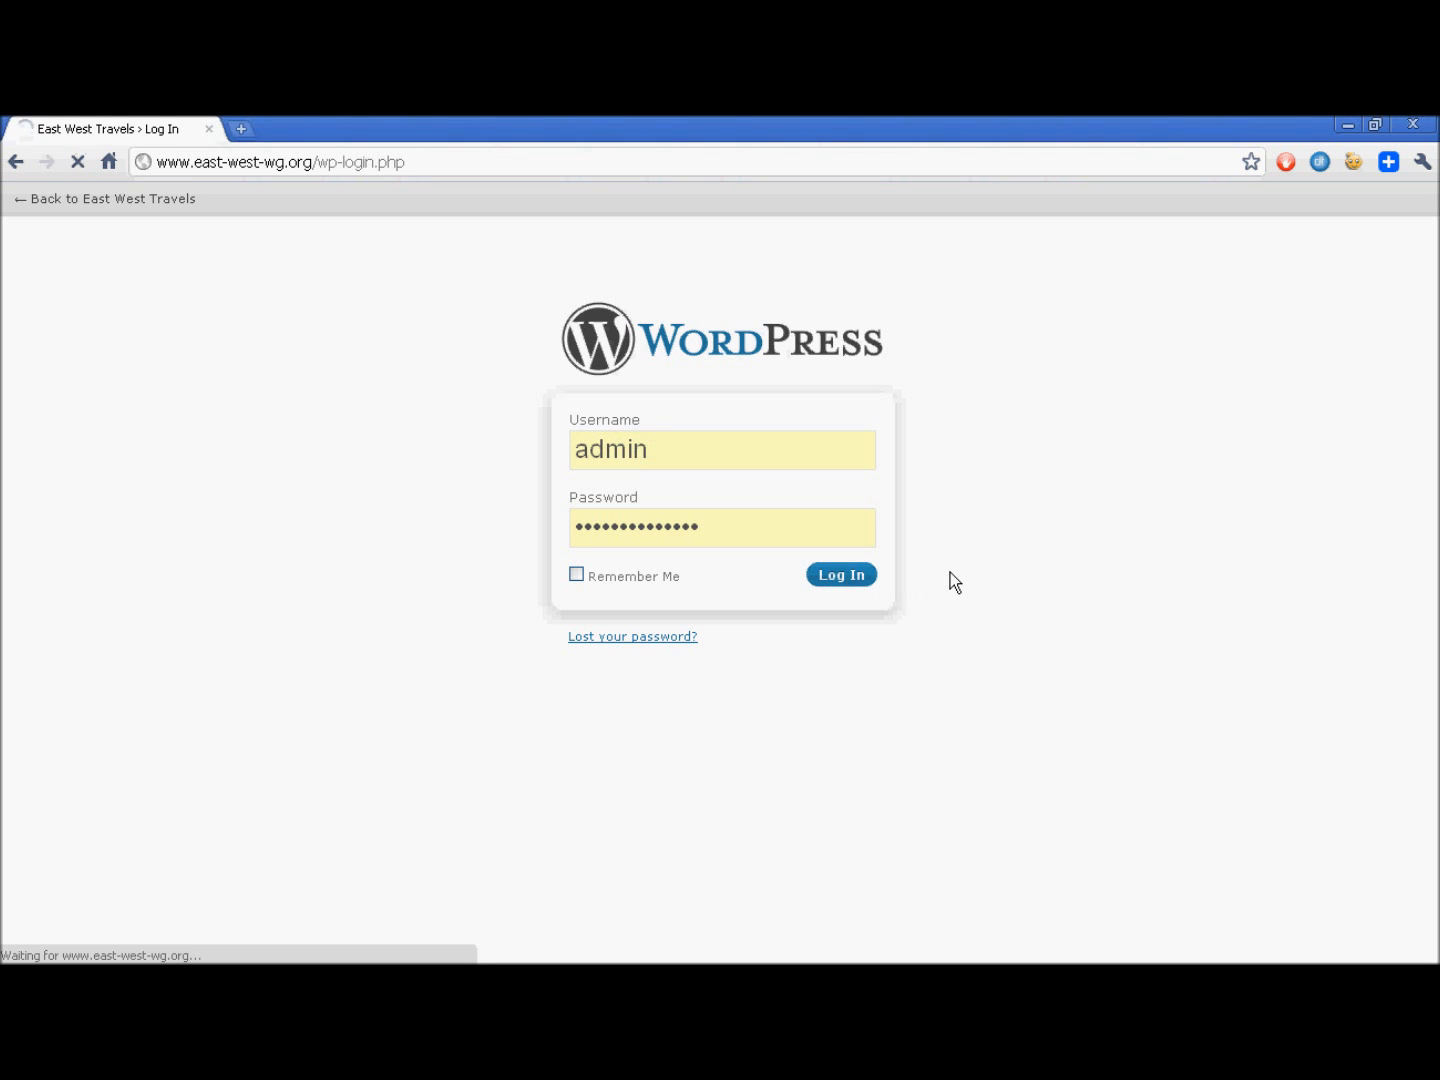
key("ctrl+t")
type("www")
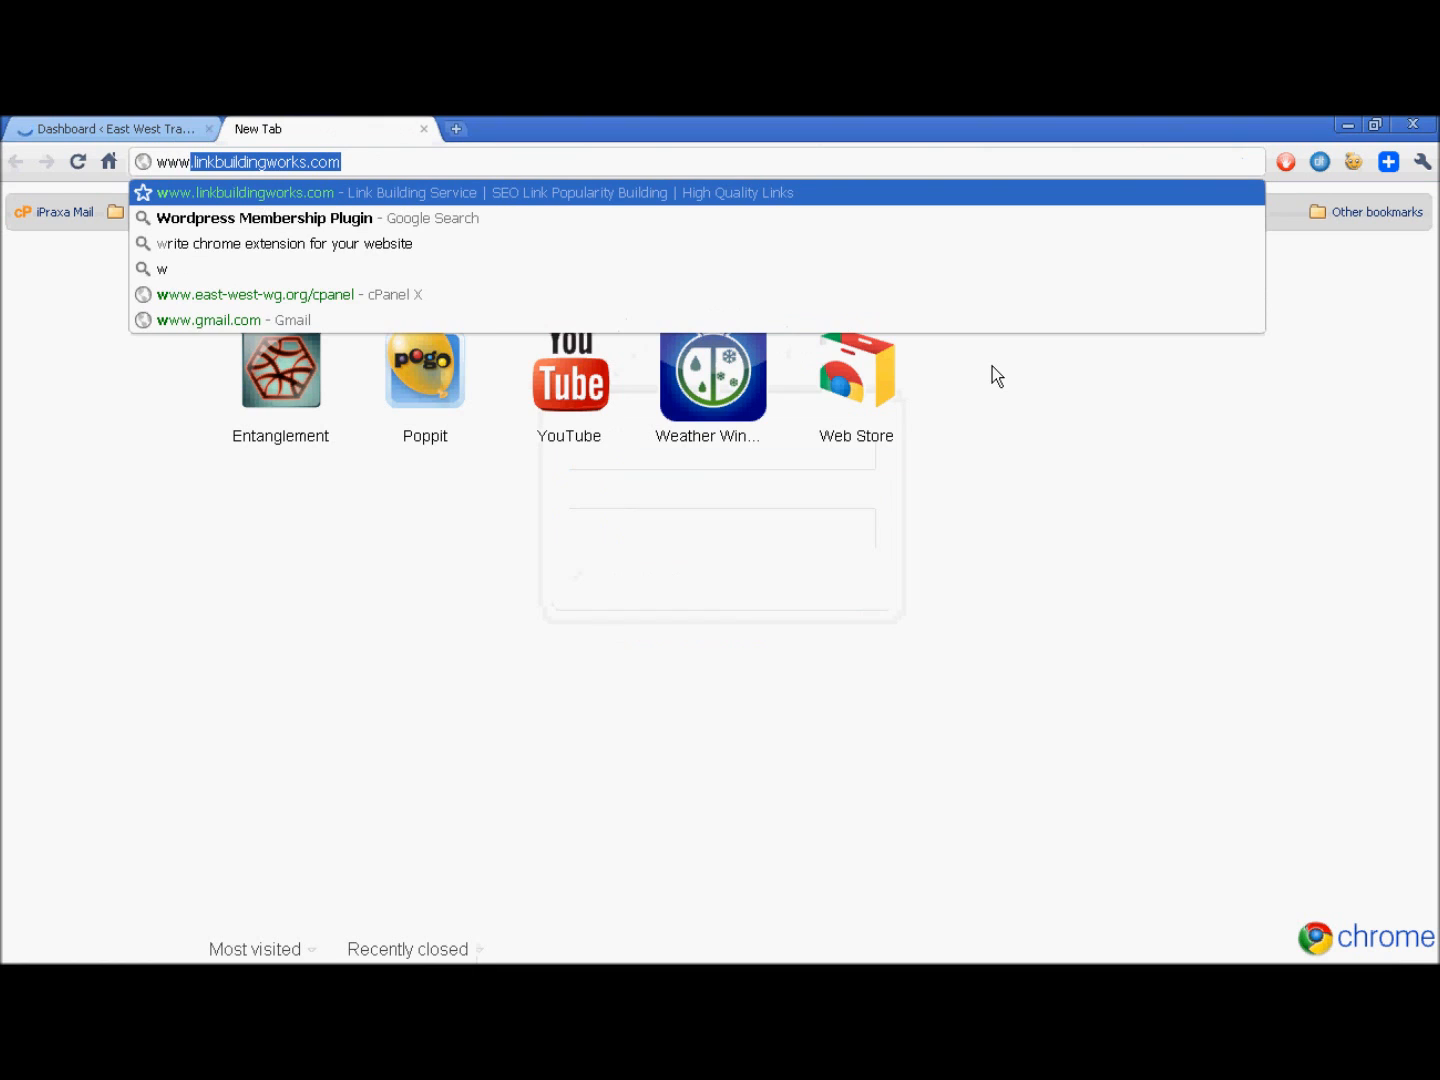
type(".")
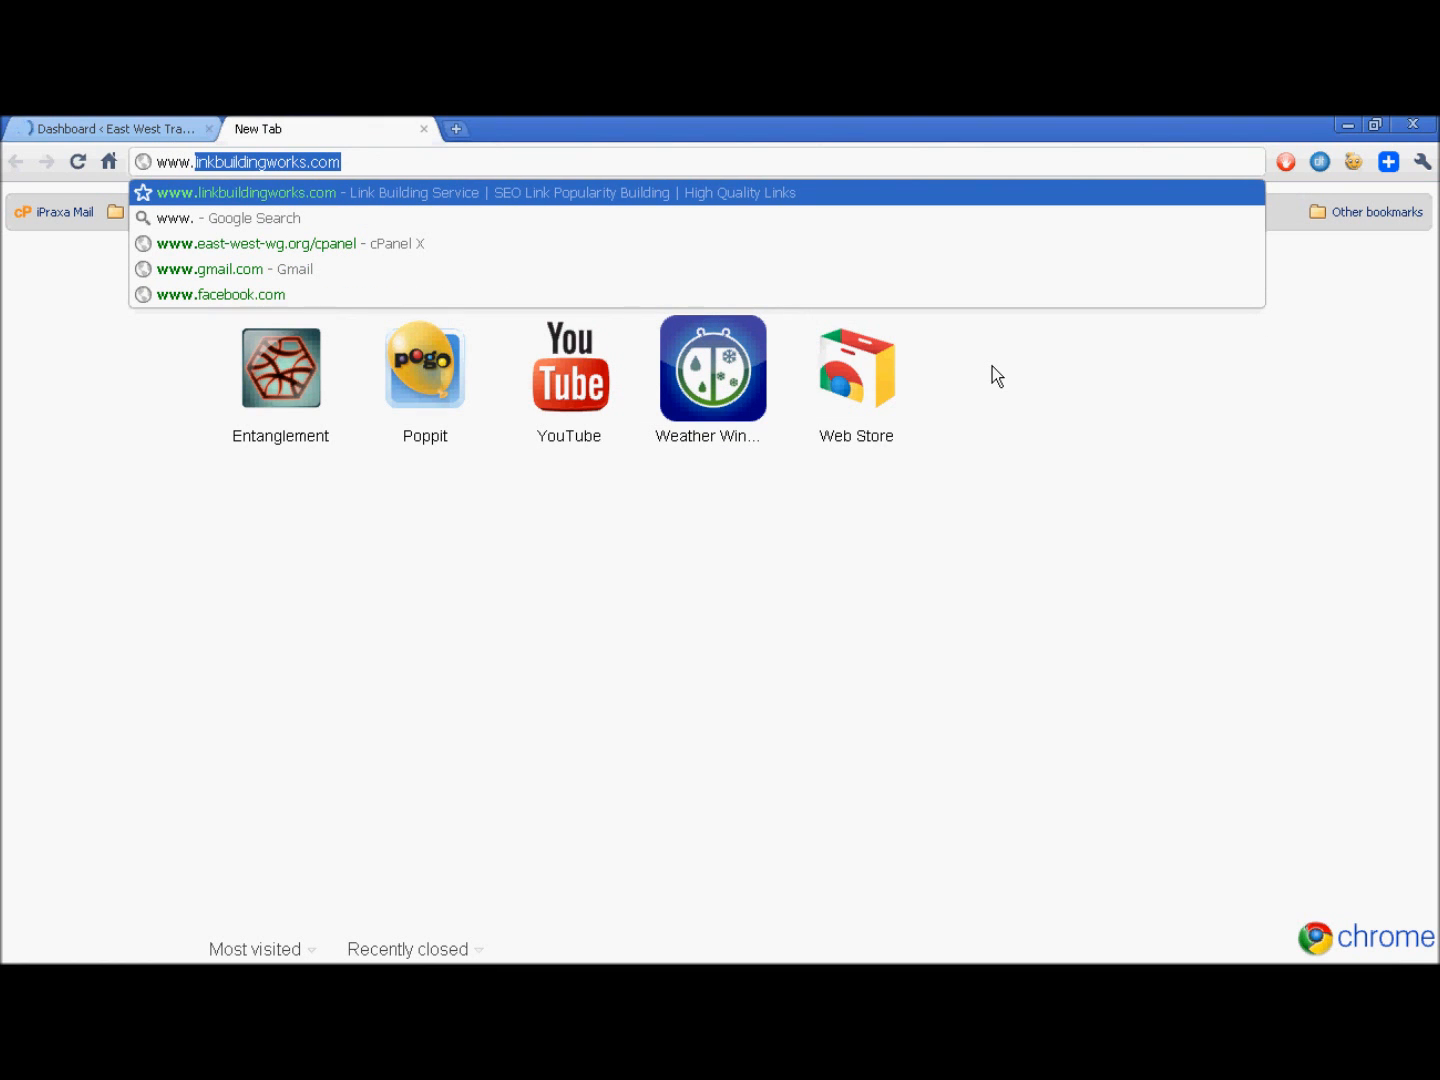
type("east-west-wg.org")
key("Delete")
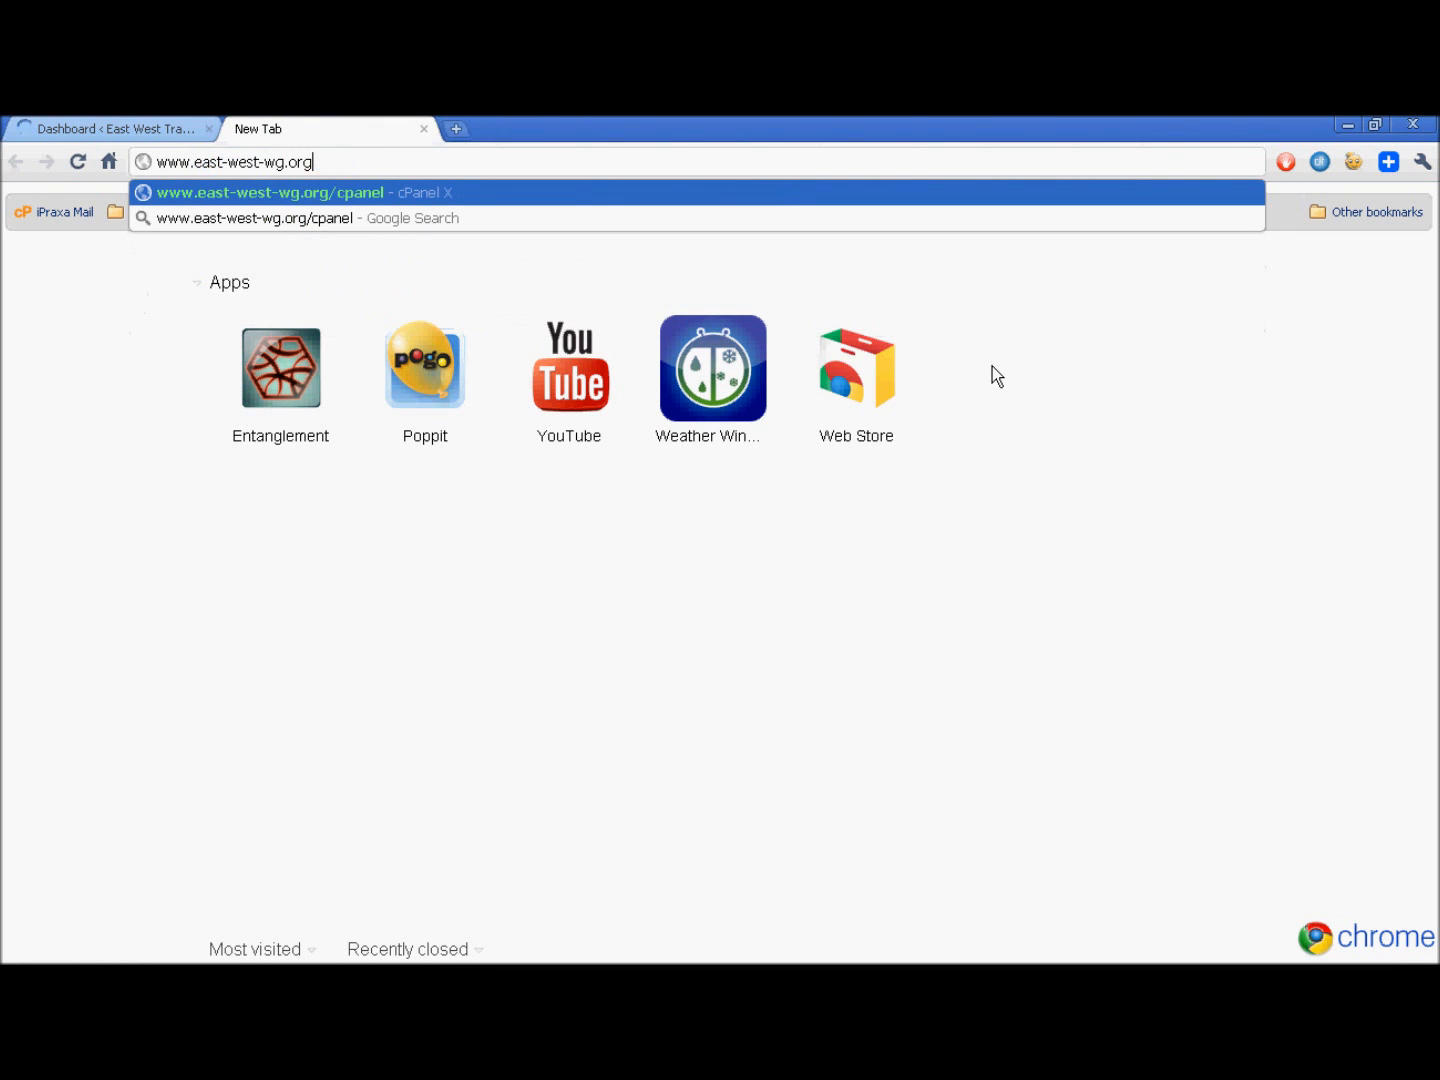
key("Return")
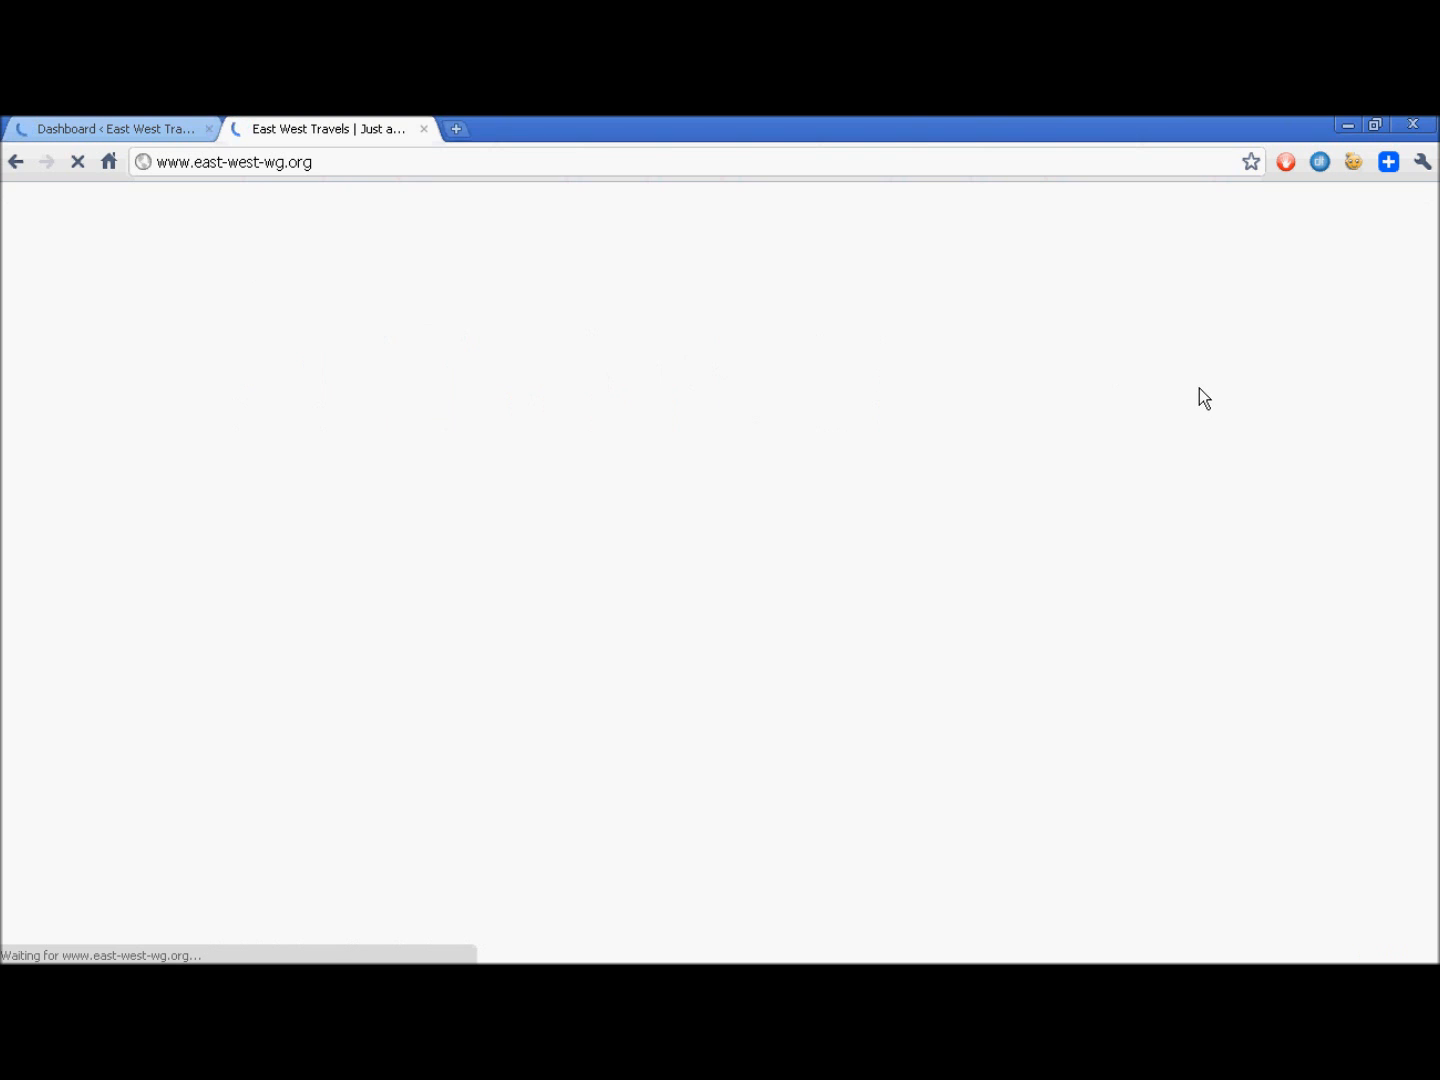
scroll(1251, 383, "down", 1)
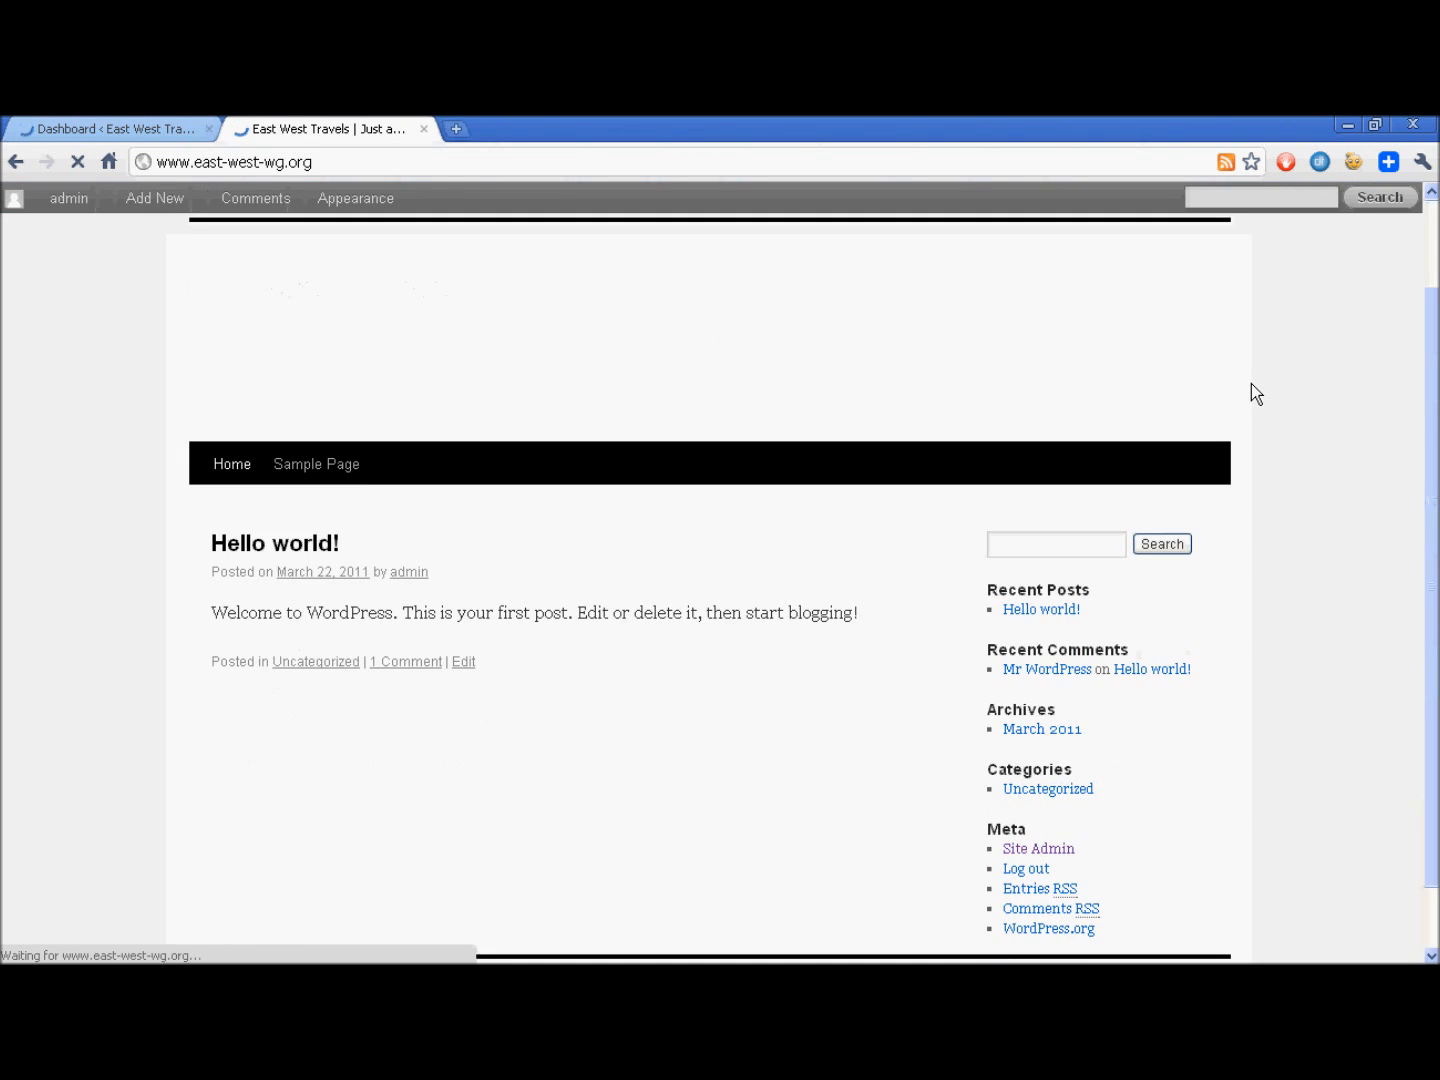
scroll(1271, 383, "down", 1)
scroll(1272, 384, "up", 2)
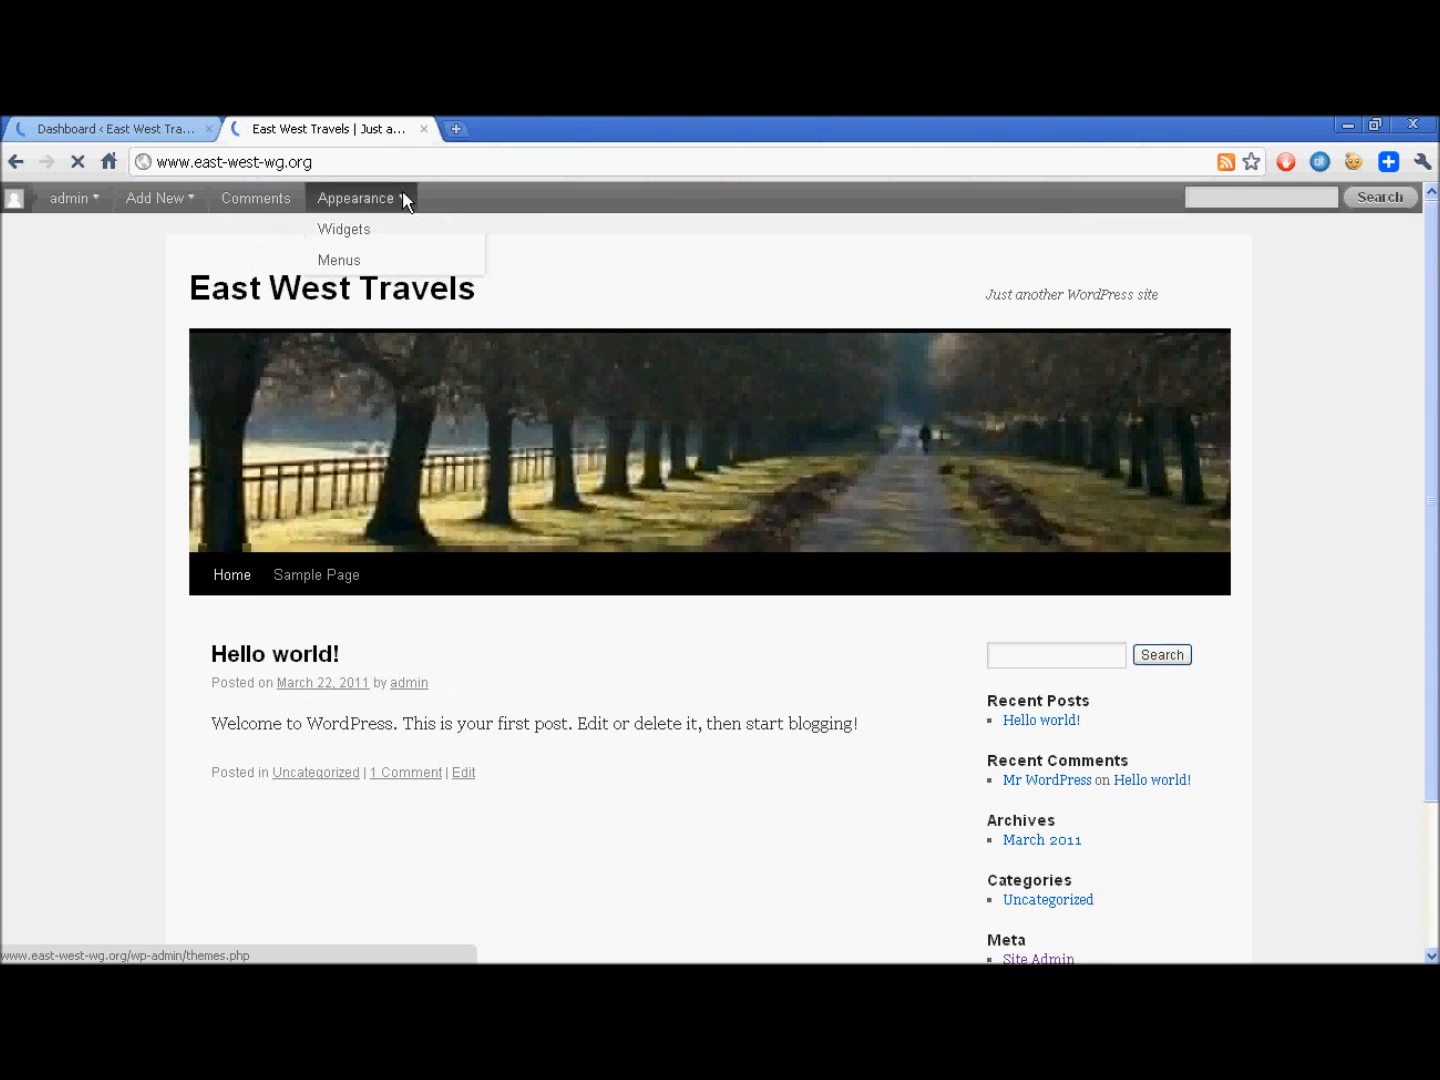
- Return to the East West Travels admin dashboard and look over its contents
left_click(175, 120)
scroll(133, 389, "down", 3)
scroll(140, 408, "up", 3)
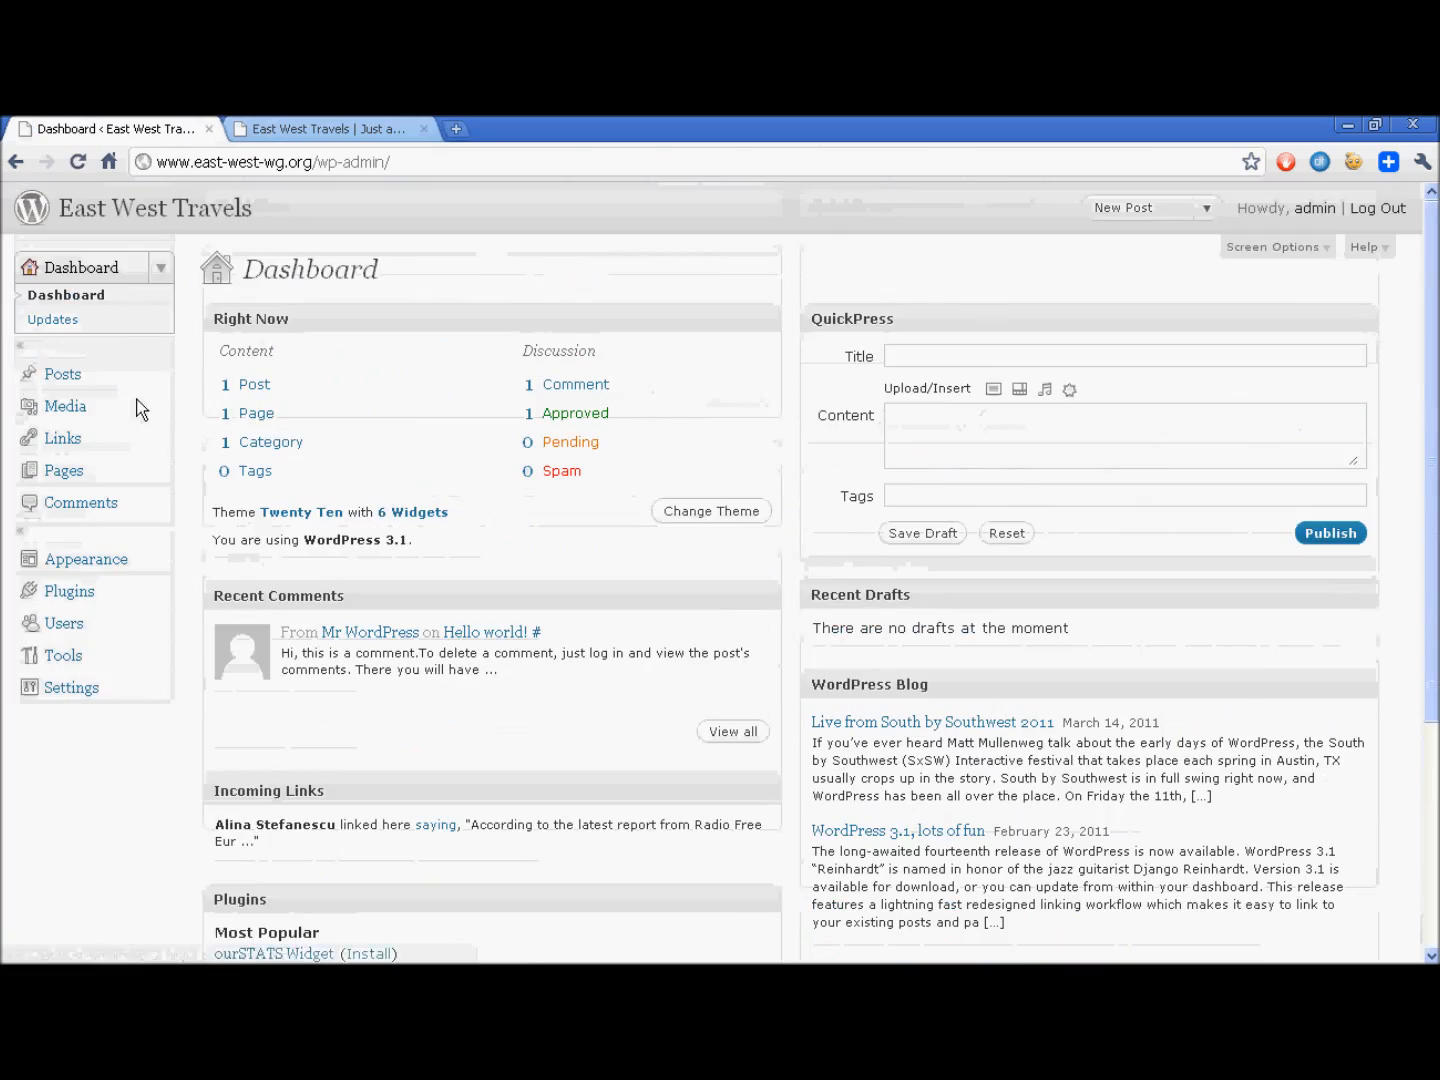